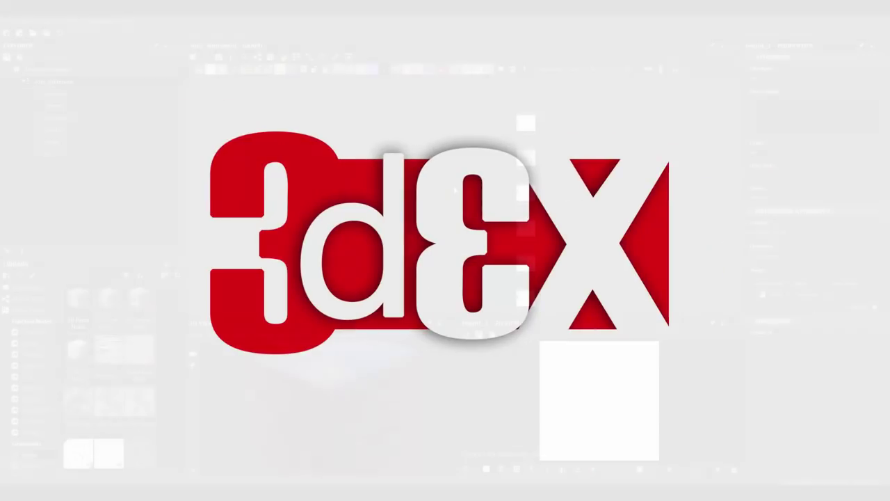
Step: Scroll the Library down to the Generators > Patterns section
scroll(113, 380, down, 3)
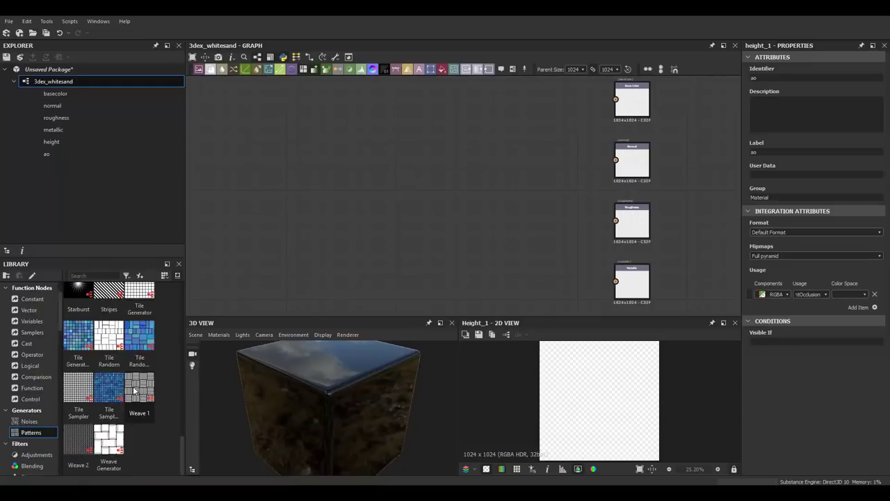
Step: Add a Polygon 2 shape and lower its sides and gradient
scroll(113, 380, up, 5)
drag(139, 445, 389, 184)
drag(767, 369, 763, 369)
scroll(814, 313, down, 2)
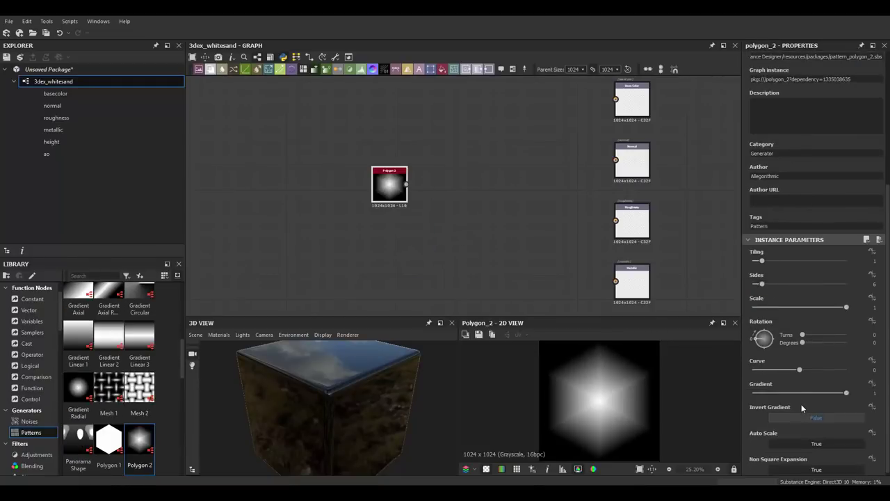
drag(800, 393, 781, 393)
scroll(418, 187, up, 2)
Step: Add a Splatter node fed by the polygon and enlarge its pattern size to 674.88 wide
drag(445, 187, 434, 181)
click(453, 217)
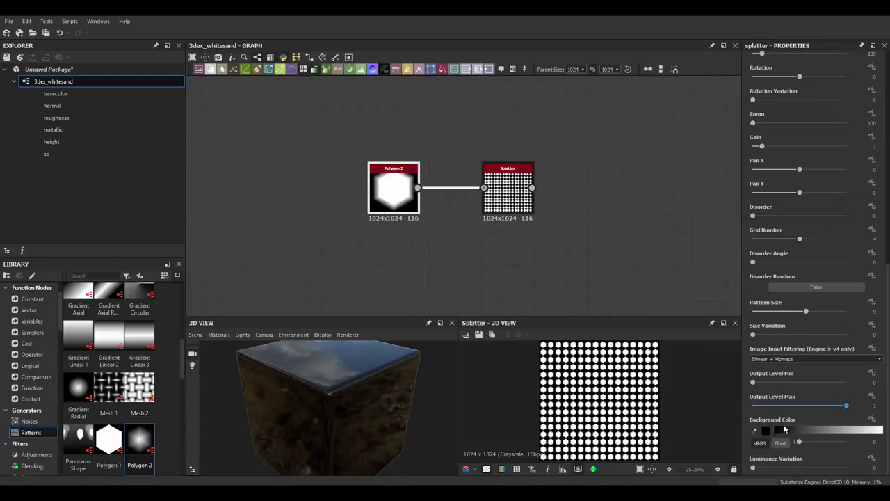
drag(786, 405, 850, 405)
scroll(814, 279, up, 5)
mouse_move(762, 253)
mouse_down()
mouse_move(807, 261)
mouse_move(800, 275)
mouse_up()
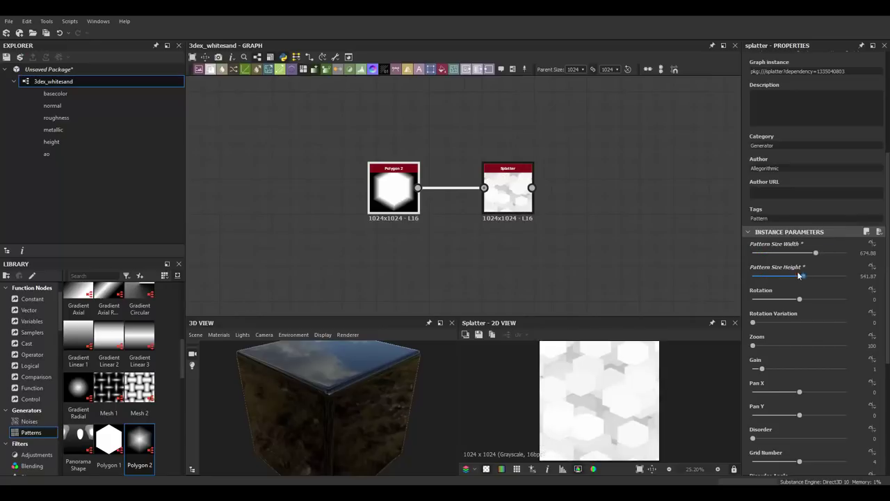
scroll(799, 441, down, 2)
drag(800, 433, 792, 418)
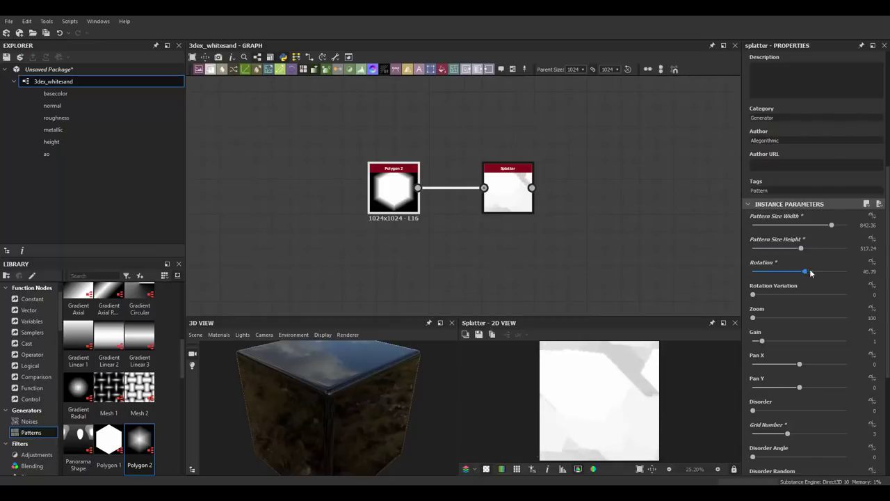
scroll(765, 313, down, 2)
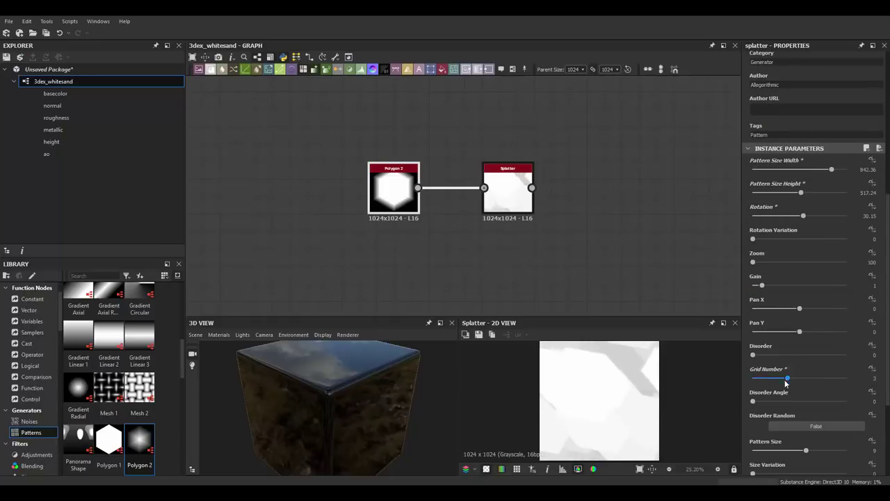
scroll(807, 417, down, 1)
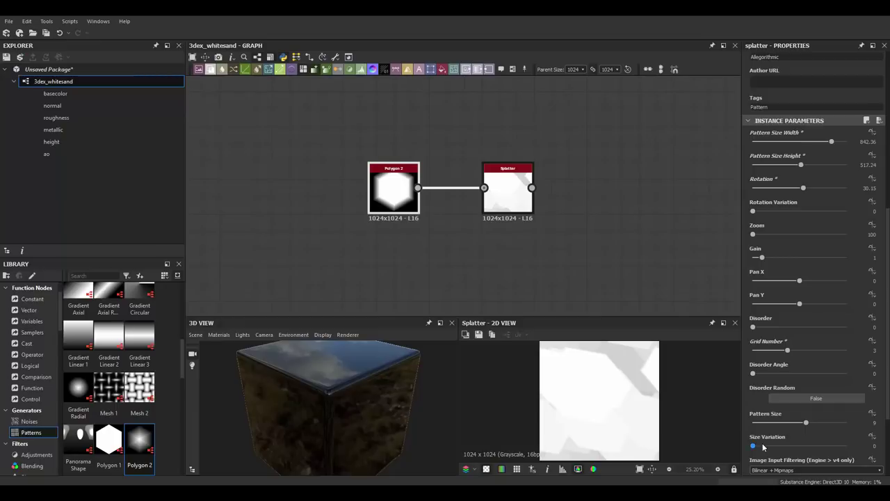
drag(770, 424, 807, 423)
scroll(812, 406, down, 3)
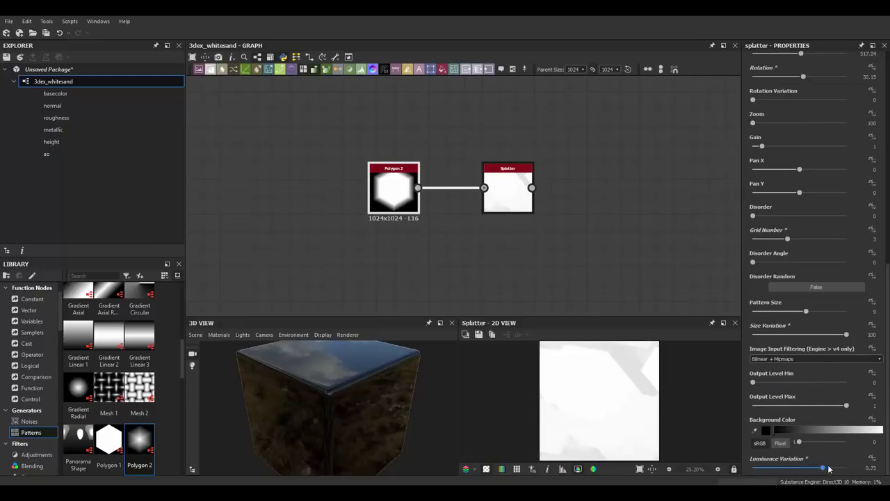
Step: Retune the polygon and shorten the splattered shapes' height, adjusting rotation and disorder
click(394, 188)
drag(785, 392, 825, 391)
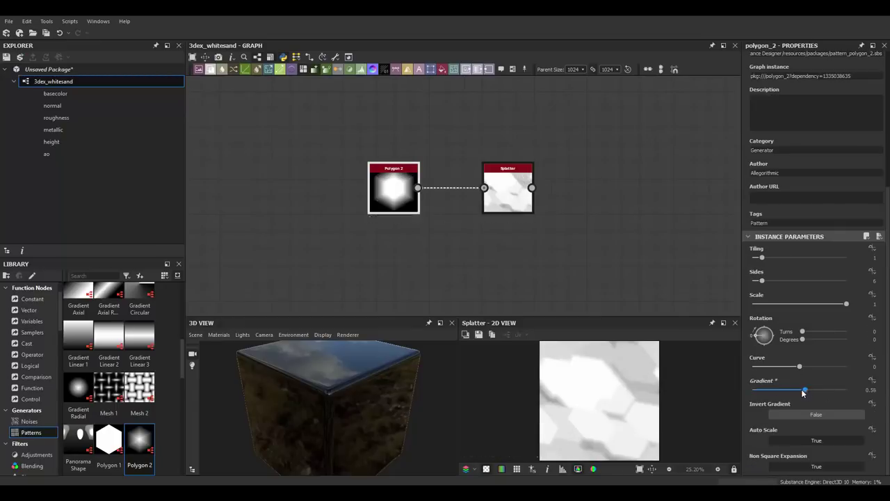
scroll(792, 364, up, 3)
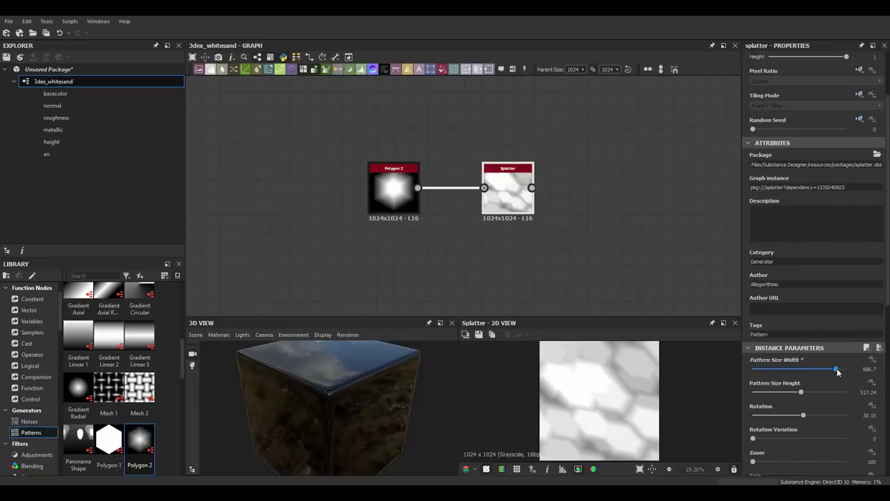
mouse_move(806, 394)
mouse_down()
mouse_move(791, 394)
mouse_move(799, 394)
mouse_up()
scroll(767, 385, down, 2)
scroll(772, 385, down, 2)
scroll(793, 417, down, 4)
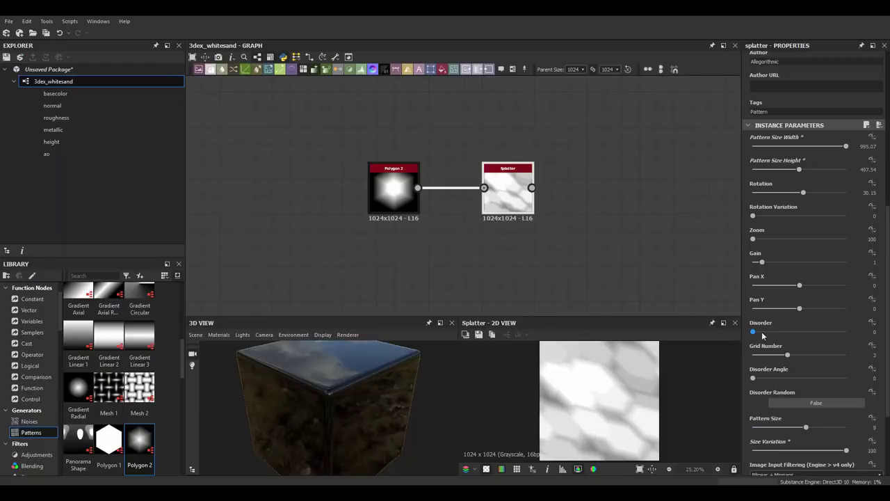
scroll(766, 244, up, 1)
drag(800, 218, 827, 226)
scroll(797, 221, up, 1)
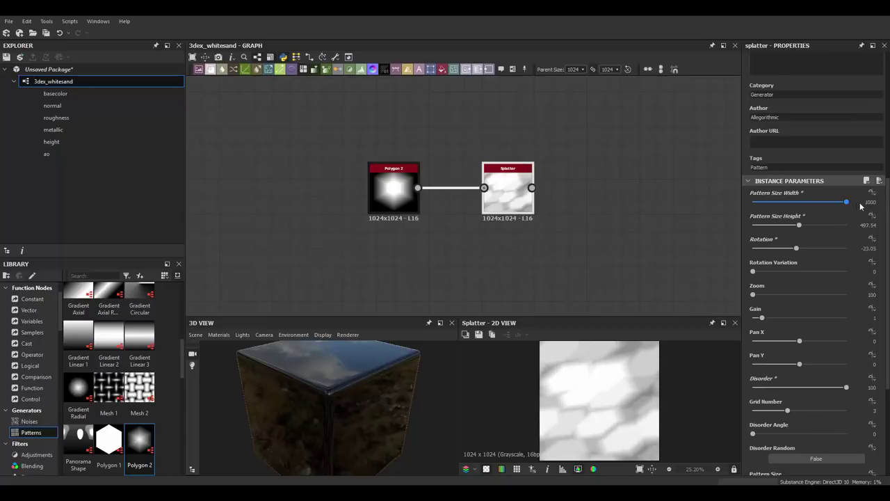
Step: Set Polygon 2 to 7 sides, curve -0.18 and gradient 0.65
click(393, 188)
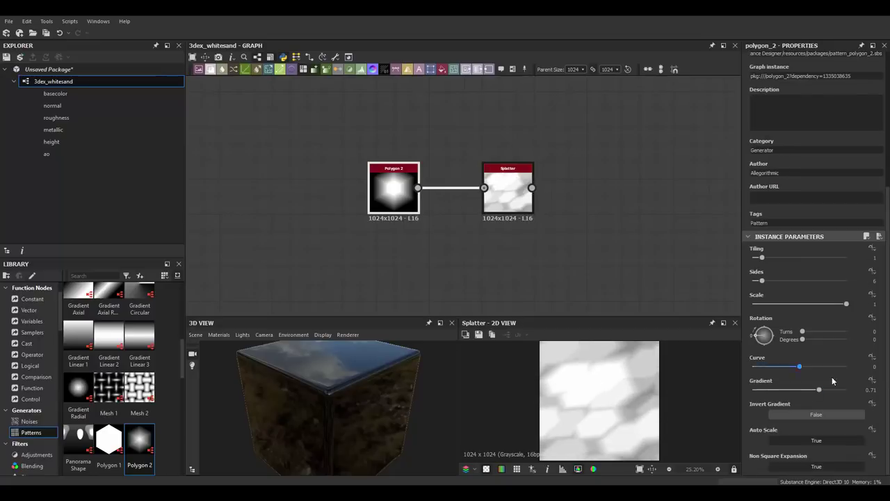
drag(831, 390, 809, 392)
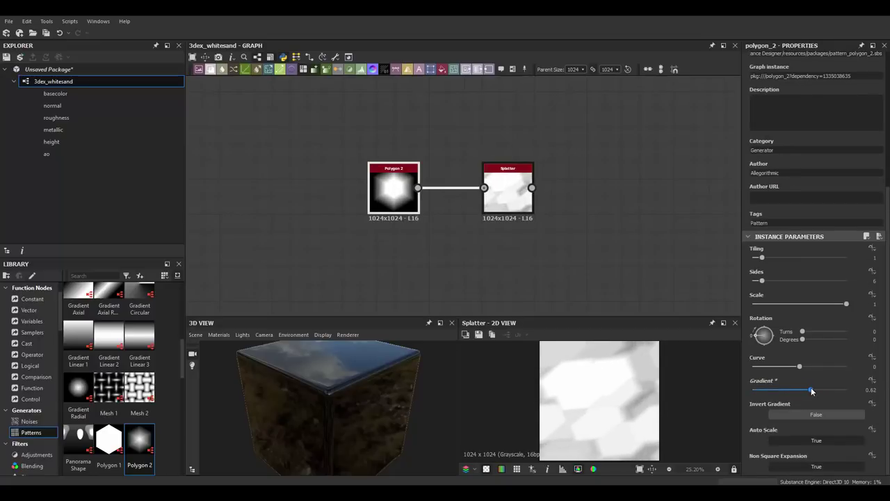
scroll(397, 210, up, 1)
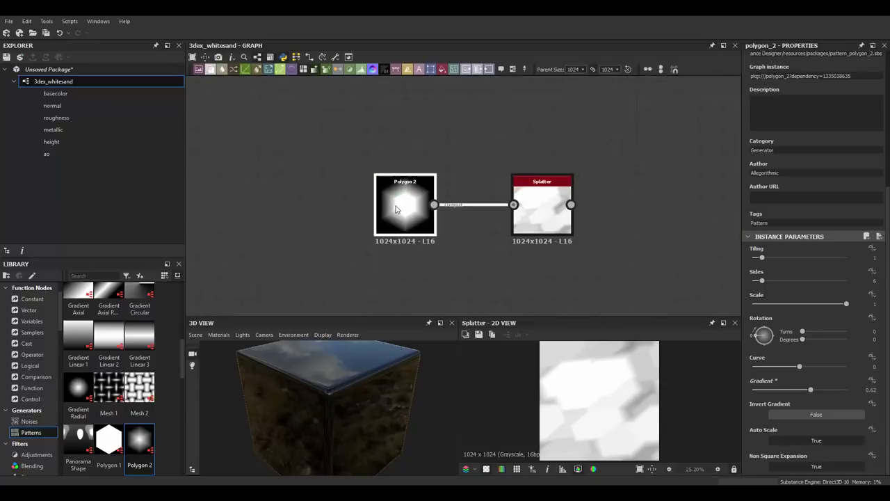
drag(763, 282, 759, 283)
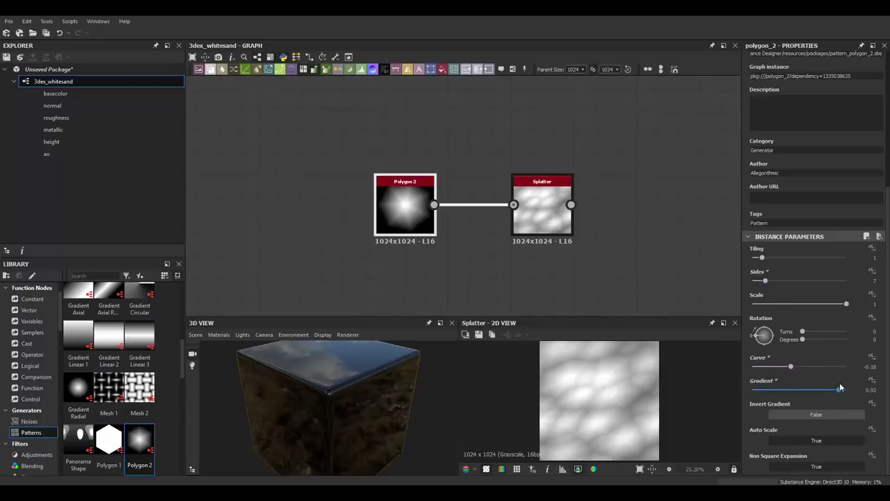
drag(816, 393, 814, 390)
scroll(524, 215, down, 2)
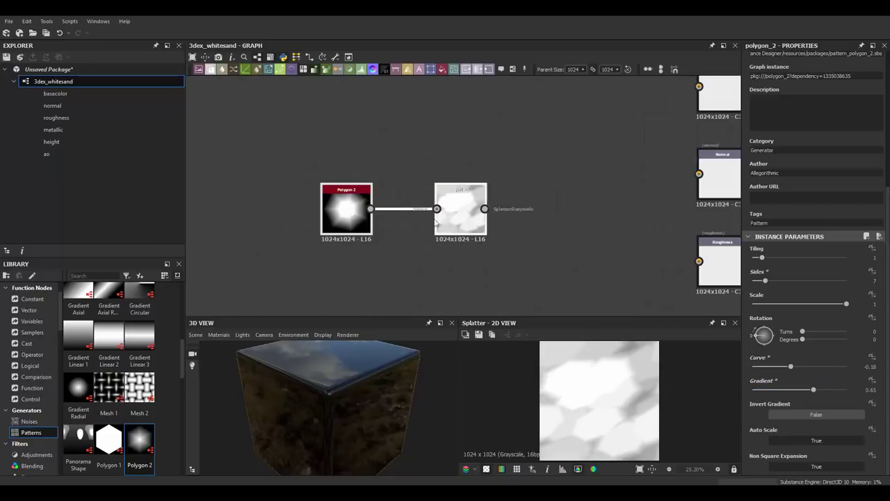
Step: Feed uniform colours into Base Color and Roughness (grey) and Metallic (black)
key(space)
click(610, 211)
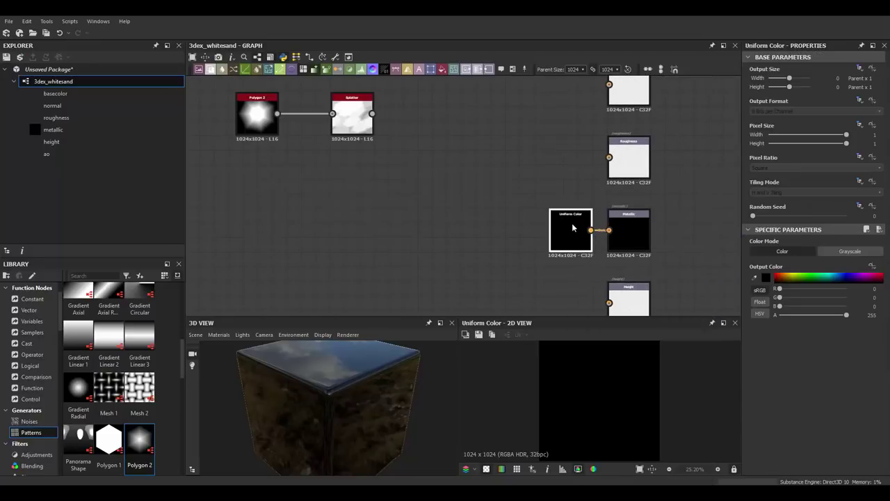
mouse_move(566, 206)
mouse_down()
mouse_move(480, 265)
mouse_move(564, 278)
mouse_up()
middle_drag(487, 209, 477, 282)
drag(452, 271, 553, 137)
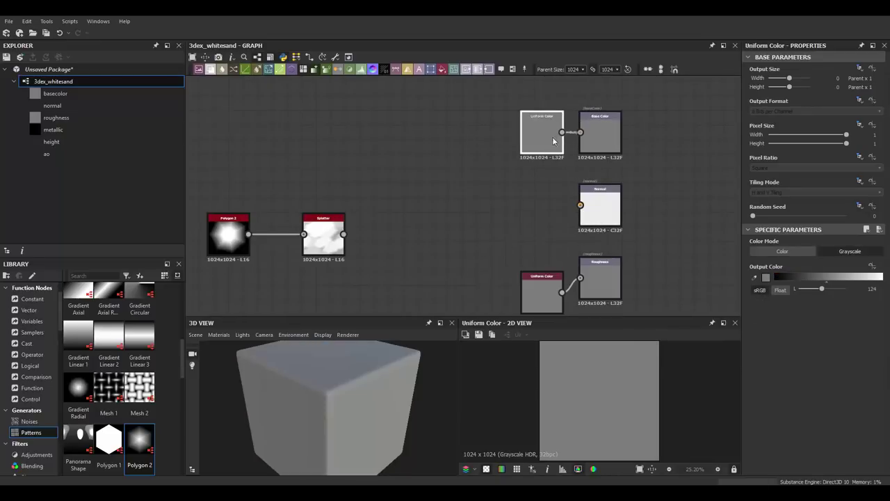
scroll(587, 204, down, 2)
Step: Connect the Splatter to Height, via HBAO to AO, and through a Normal node to Normal
drag(603, 239, 614, 252)
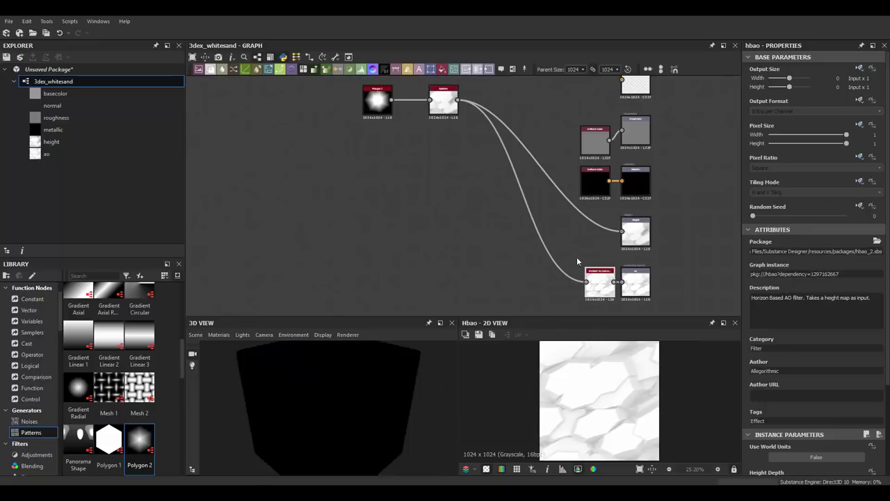
middle_drag(540, 112, 553, 177)
key(space)
text(normal)
key(Return)
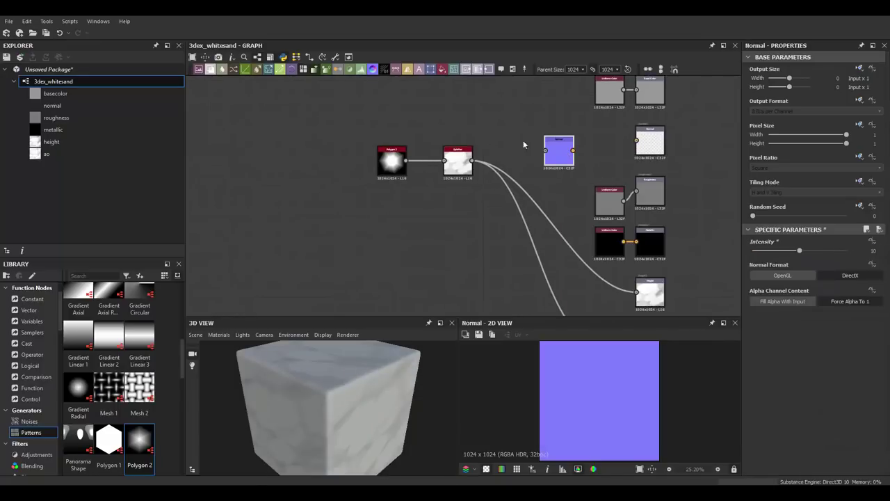
drag(424, 414, 313, 377)
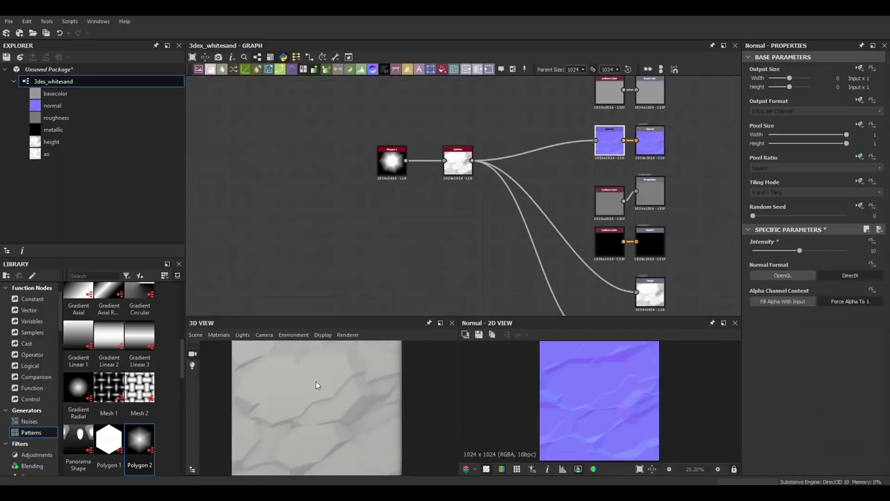
scroll(417, 181, up, 2)
scroll(456, 202, up, 2)
Step: Move the Splatter left and flatten its pattern to 1000×330.05
drag(456, 202, 416, 203)
scroll(840, 392, down, 3)
mouse_move(807, 317)
mouse_down()
mouse_move(826, 317)
mouse_move(784, 339)
mouse_up()
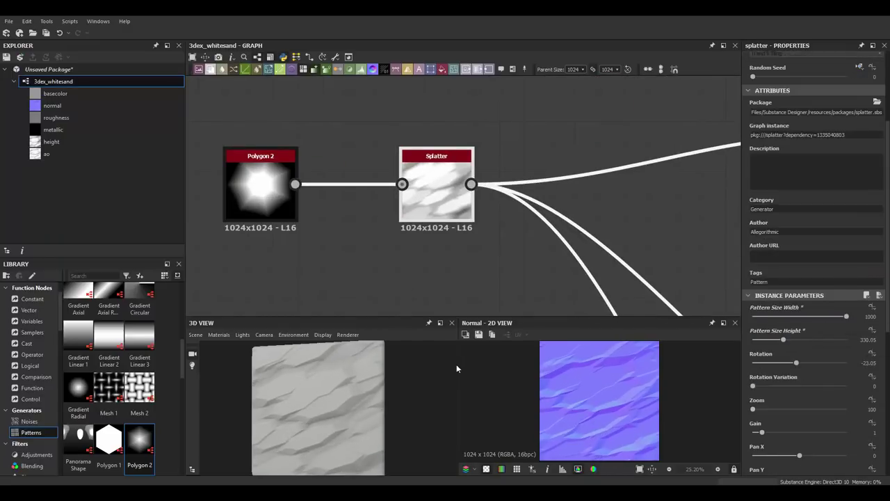
middle_drag(451, 165, 489, 166)
Step: Insert a Warp node after the Splatter using the 'wa' node search
scroll(489, 165, down, 1)
click(494, 194)
key(space)
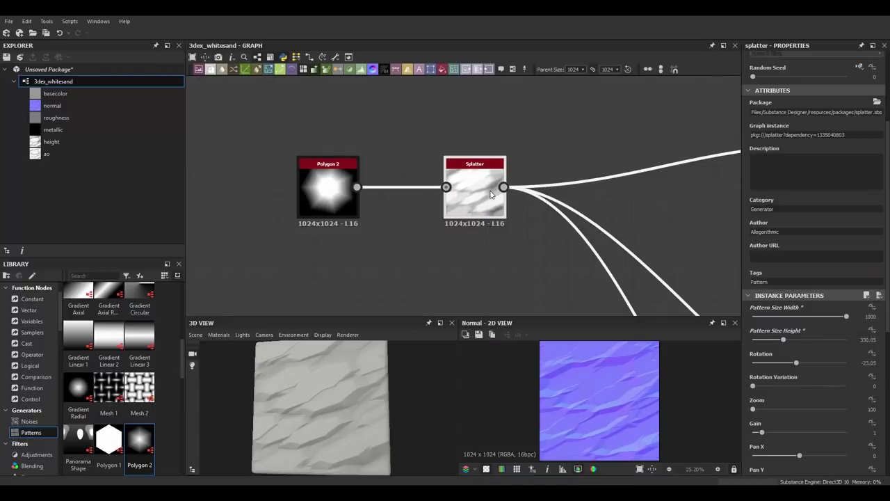
text(wa)
key(Return)
drag(180, 353, 183, 327)
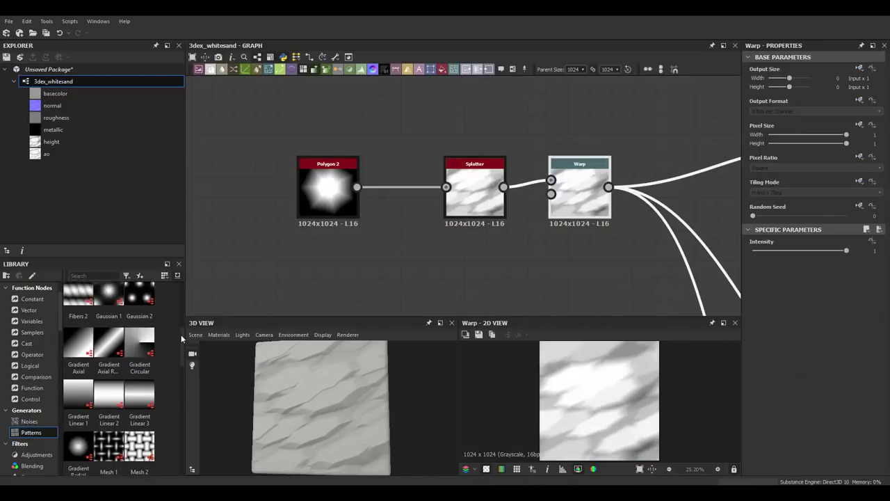
Step: Drive the Warp with a Gaussian 1 at tiling 2 and set warp intensity to 0.27
scroll(122, 361, down, 3)
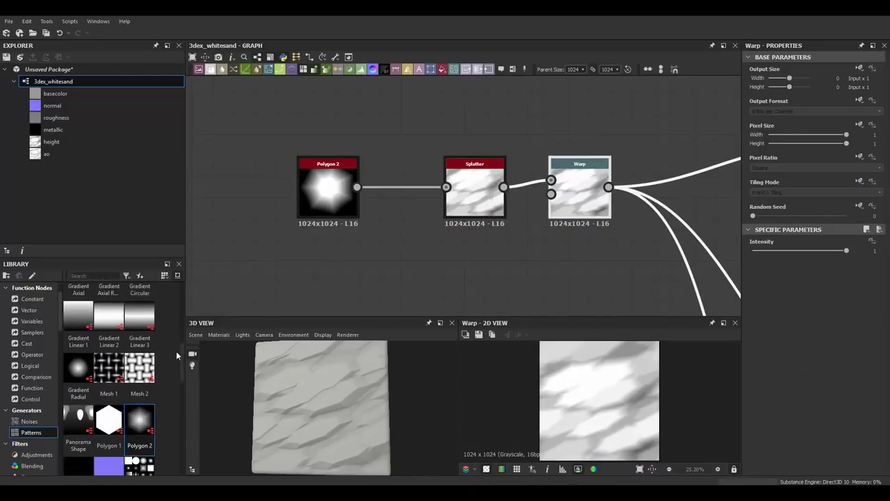
scroll(122, 361, up, 4)
mouse_move(123, 361)
mouse_down()
mouse_move(496, 271)
mouse_move(551, 193)
mouse_up()
click(495, 275)
mouse_move(756, 457)
mouse_down()
mouse_move(768, 458)
mouse_move(758, 457)
mouse_up()
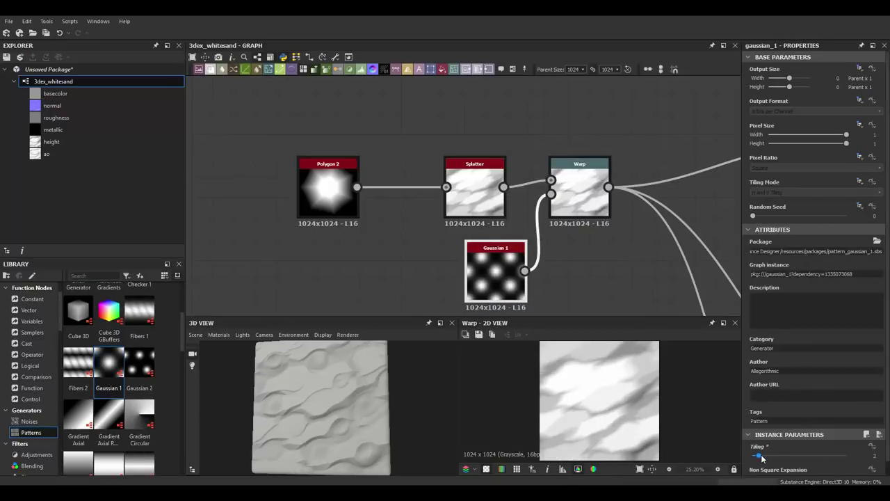
drag(495, 278, 475, 288)
click(566, 212)
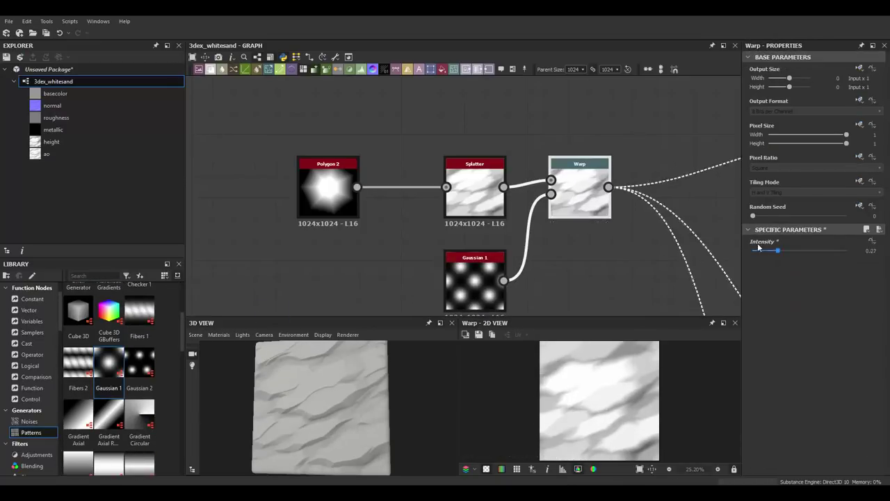
drag(353, 429, 357, 420)
Step: Resize the Splatter pattern to 1581.28 wide by 507.39 high
click(487, 193)
scroll(823, 404, down, 3)
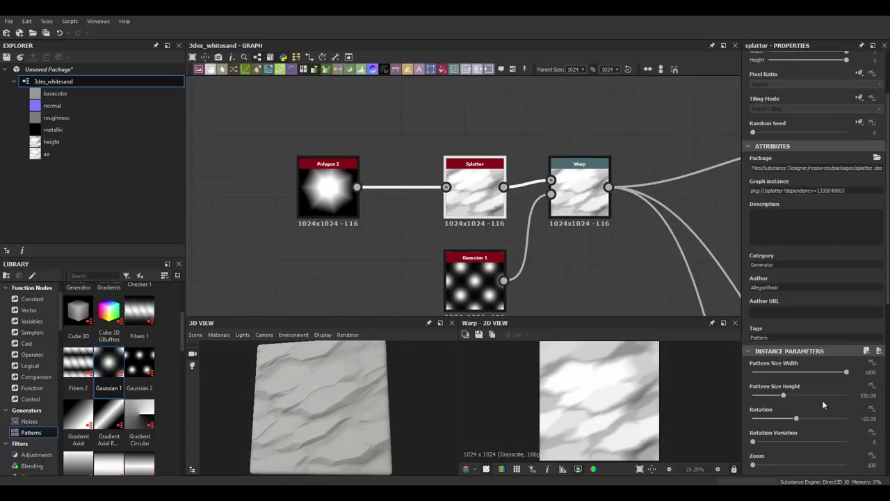
text(00)
key(Return)
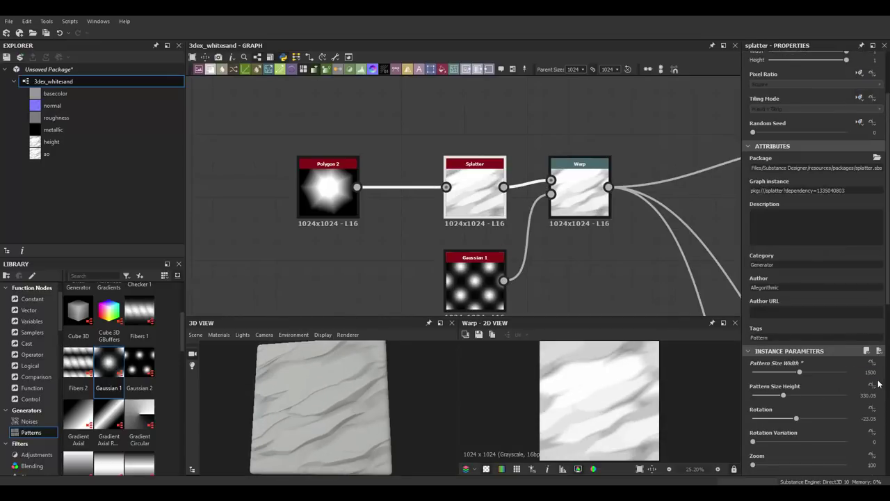
mouse_move(817, 374)
mouse_down()
mouse_move(802, 372)
mouse_move(801, 395)
mouse_up()
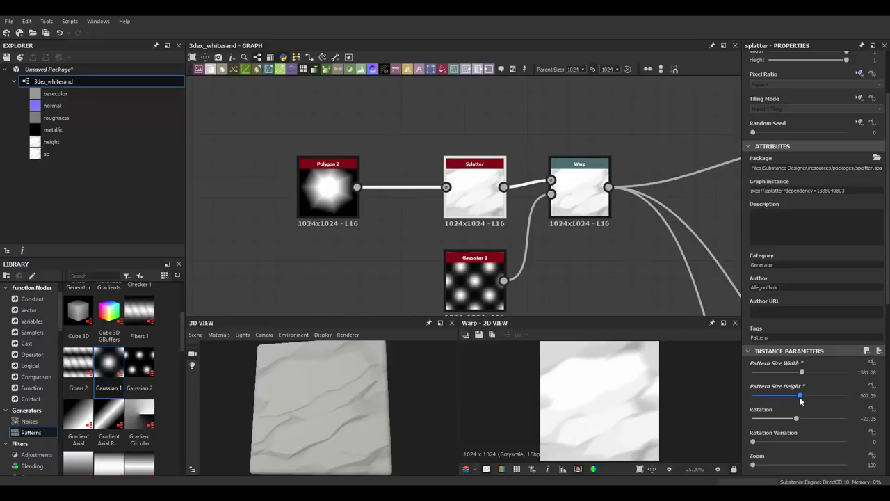
Step: Switch the 3D preview scene mesh to a Plane
click(218, 335)
mouse_move(283, 360)
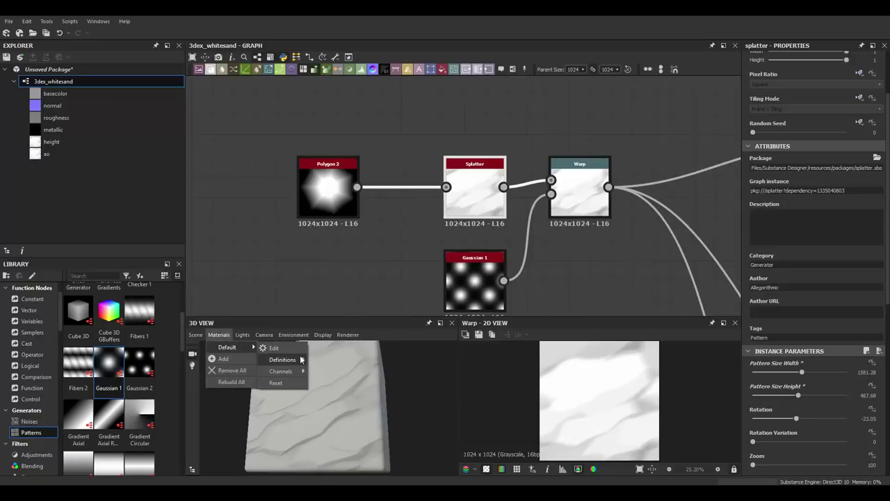
click(390, 396)
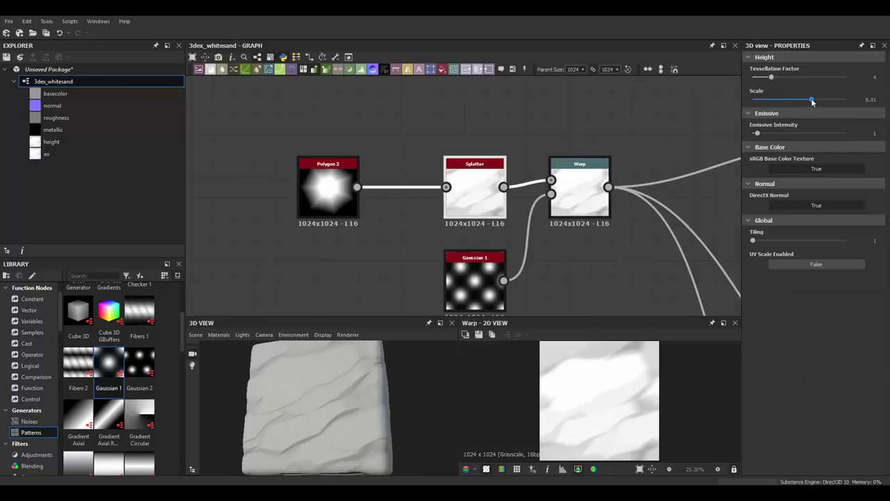
click(196, 334)
click(293, 364)
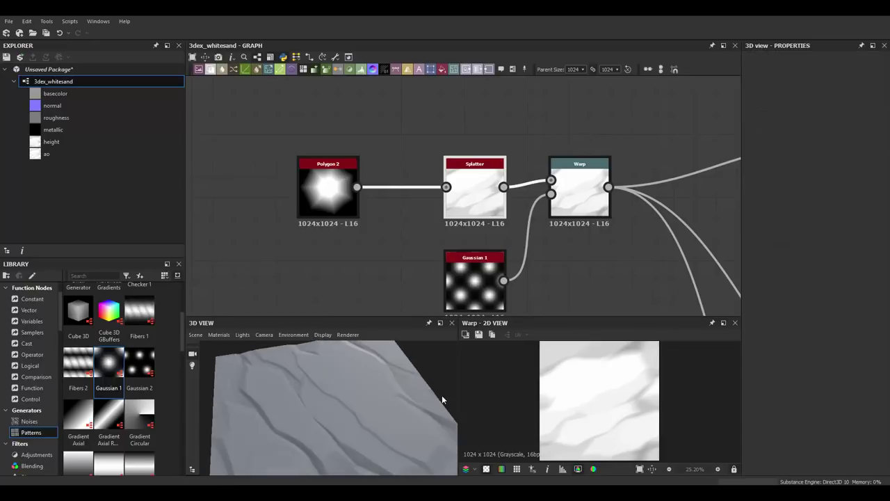
scroll(386, 399, down, 3)
Step: Add a Blur HQ Grayscale node after the Warp, at intensity 7.57
click(540, 185)
key(space)
click(592, 223)
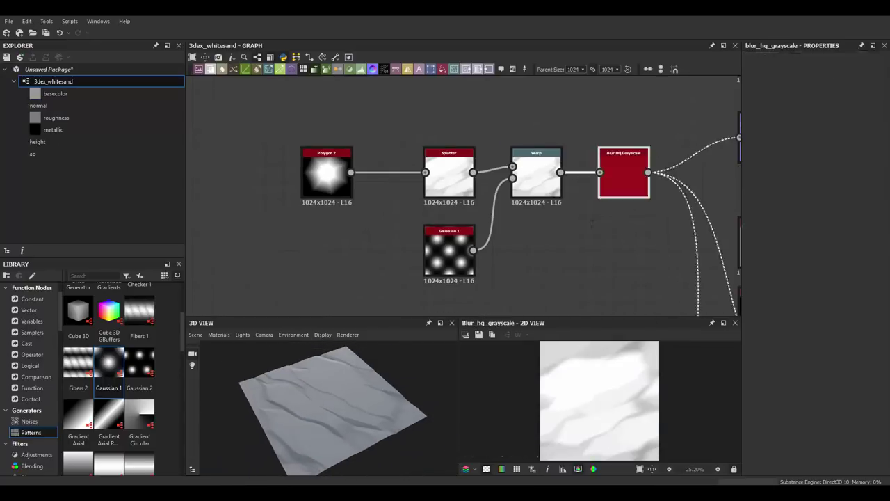
scroll(803, 402, down, 2)
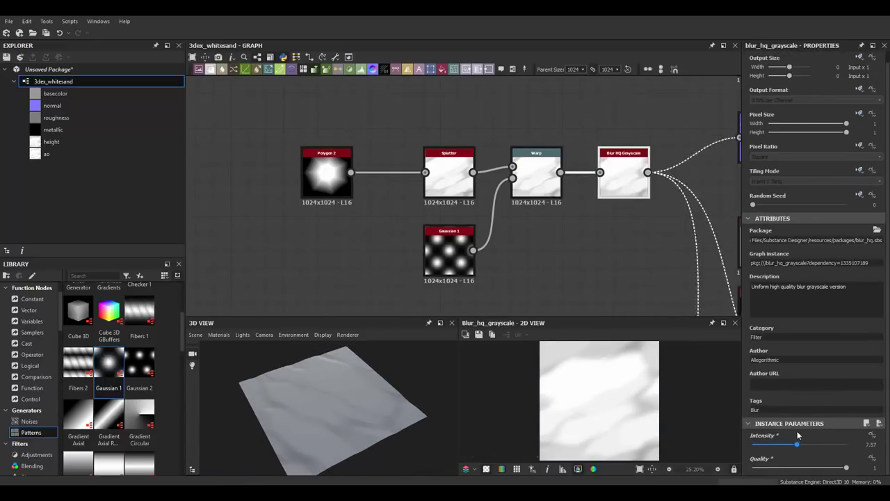
mouse_move(386, 410)
mouse_down()
mouse_move(332, 394)
mouse_move(377, 391)
mouse_up()
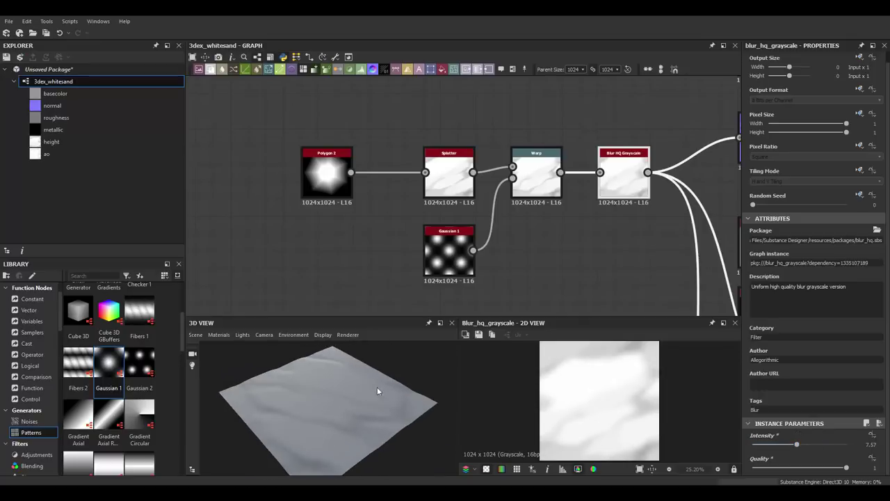
Step: Resize the Splatter pattern to 1822.76 by 236.46 for thinner ripples
scroll(541, 200, up, 1)
click(365, 167)
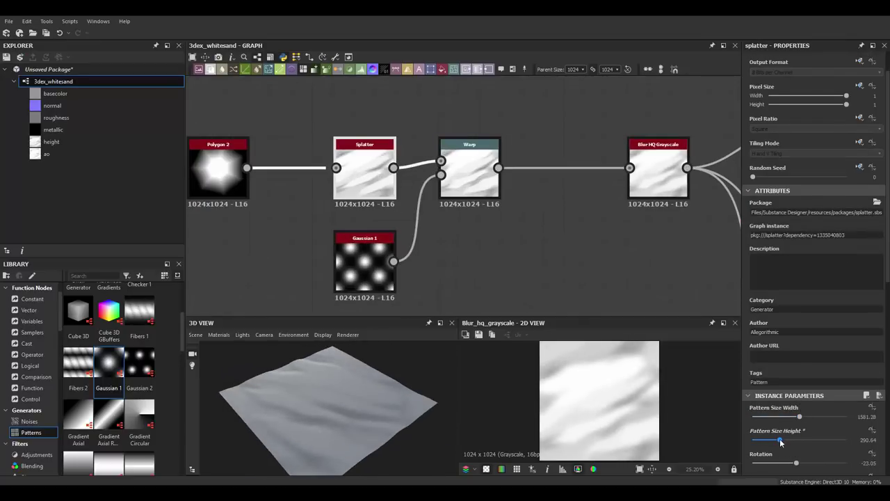
drag(781, 441, 807, 417)
mouse_move(418, 404)
mouse_down()
mouse_move(389, 435)
mouse_move(366, 390)
mouse_move(398, 386)
mouse_move(437, 410)
mouse_move(417, 390)
mouse_up()
Step: Insert a second Warp node between the first Warp and the blur
scroll(487, 209, up, 2)
click(622, 195)
click(407, 198)
key(space)
text(w)
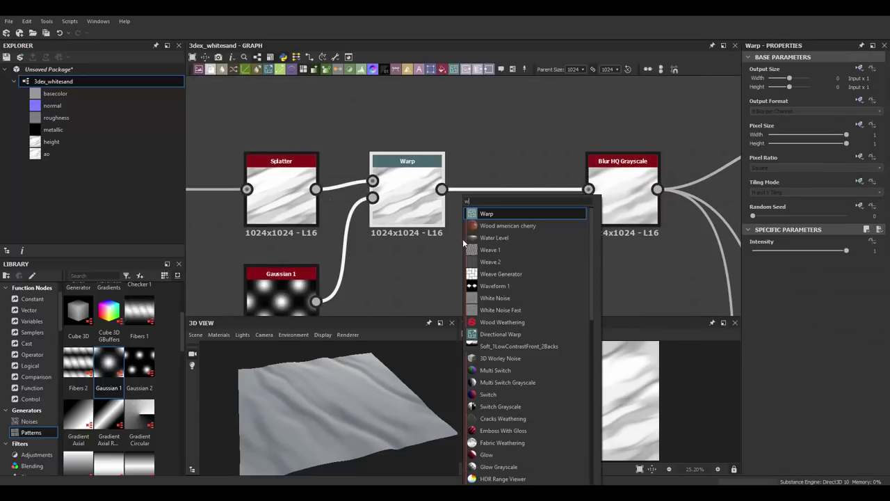
click(520, 217)
Step: Add a Clouds 2 noise below the second Warp and turn blur intensity down to 0
key(space)
text(clouds)
click(487, 225)
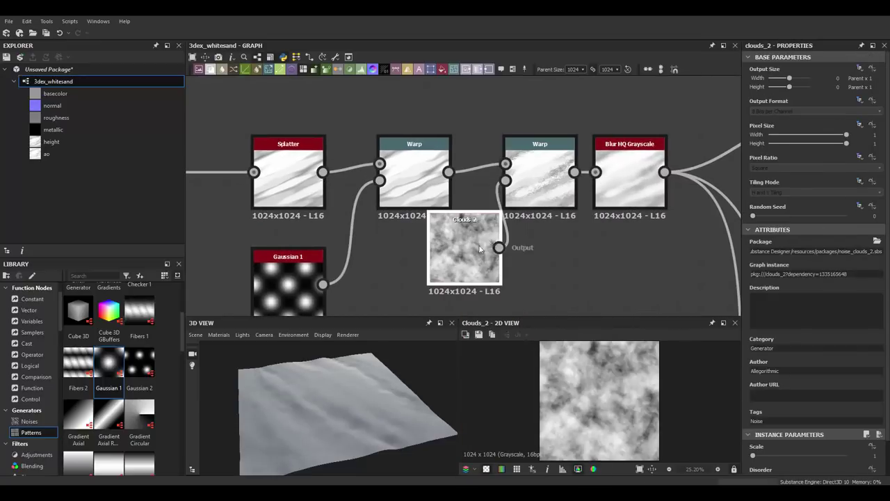
drag(480, 249, 454, 274)
drag(629, 188, 666, 188)
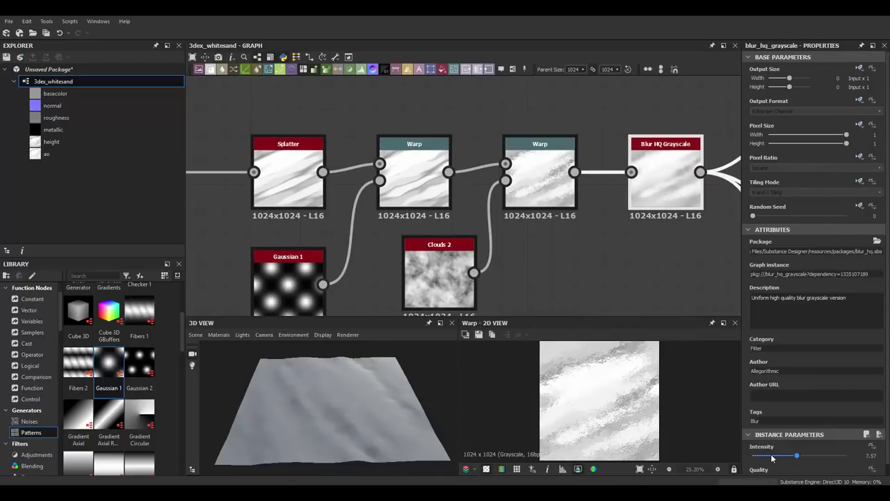
drag(772, 458, 751, 453)
Step: Set the second Warp's intensity to 0.19 and the Clouds 2 disorder to 0.28
scroll(324, 380, up, 3)
click(540, 181)
drag(786, 250, 770, 250)
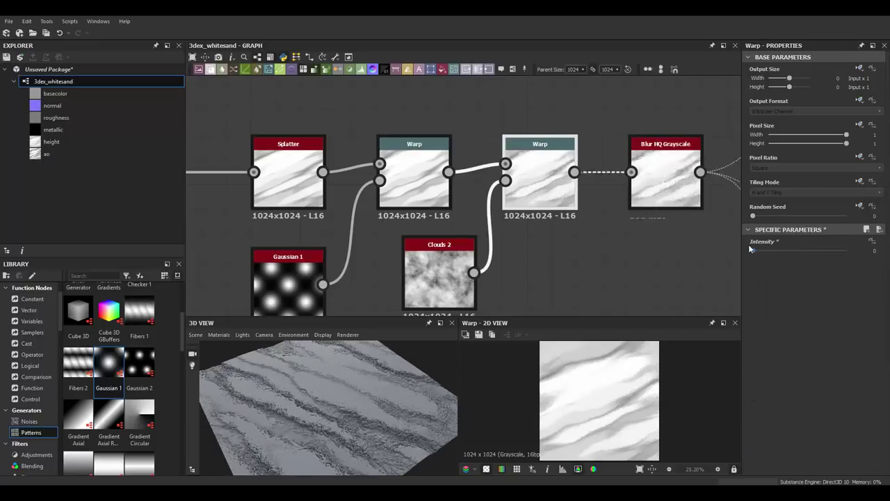
click(438, 275)
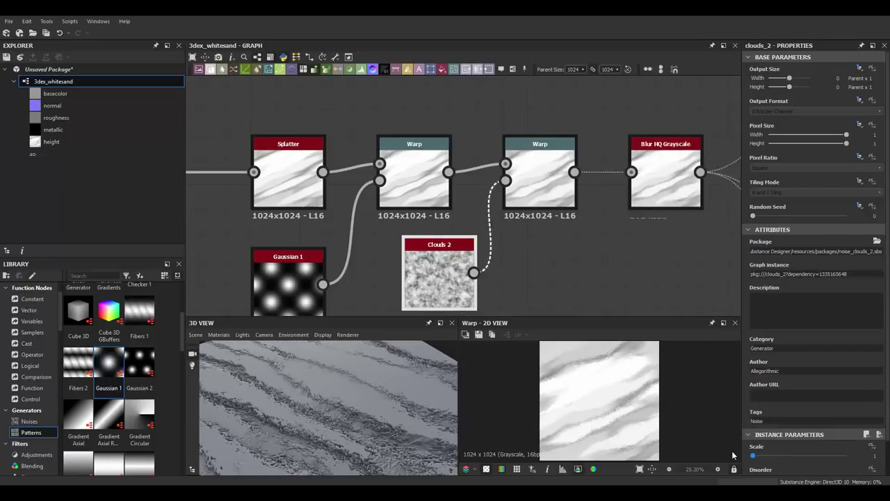
scroll(349, 399, down, 4)
alt+drag(359, 379, 386, 394)
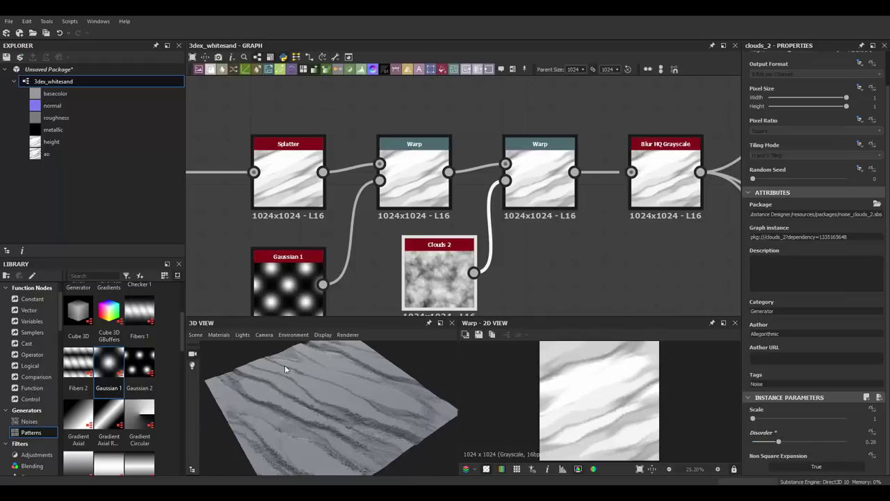
click(29, 421)
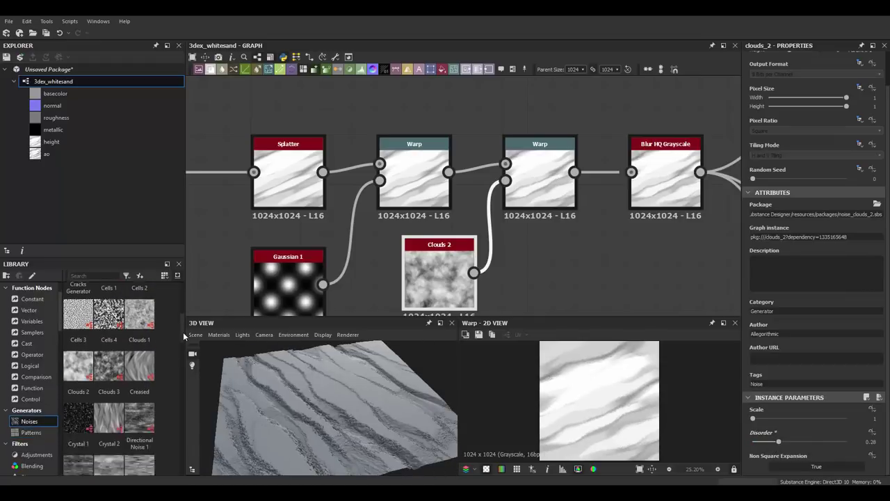
scroll(183, 348, down, 5)
scroll(109, 389, up, 1)
Step: Try a Fluid noise in the second Warp with disorder 0.4 and pattern size Y 0.76
mouse_move(108, 445)
mouse_down()
mouse_move(540, 273)
mouse_move(506, 180)
mouse_up()
scroll(814, 278, down, 2)
drag(772, 410, 800, 412)
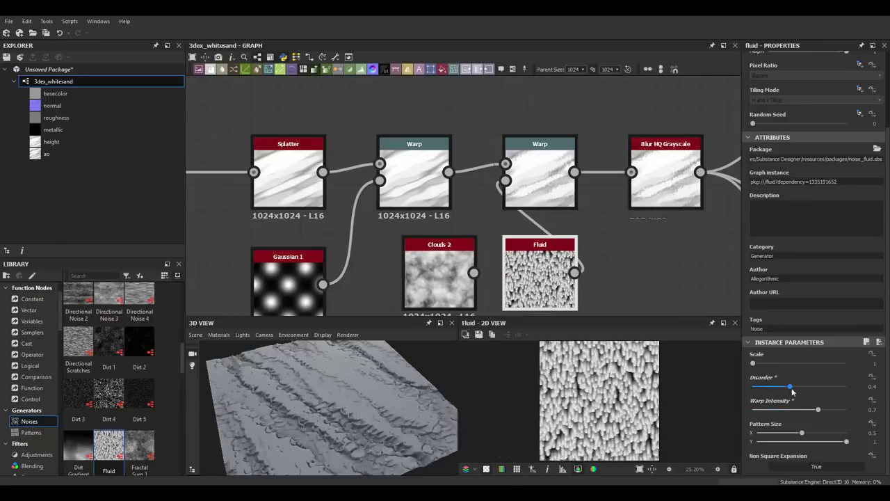
drag(768, 386, 789, 386)
drag(846, 441, 787, 446)
Step: Raise the second Warp's intensity and delete the Fluid noise node
click(679, 201)
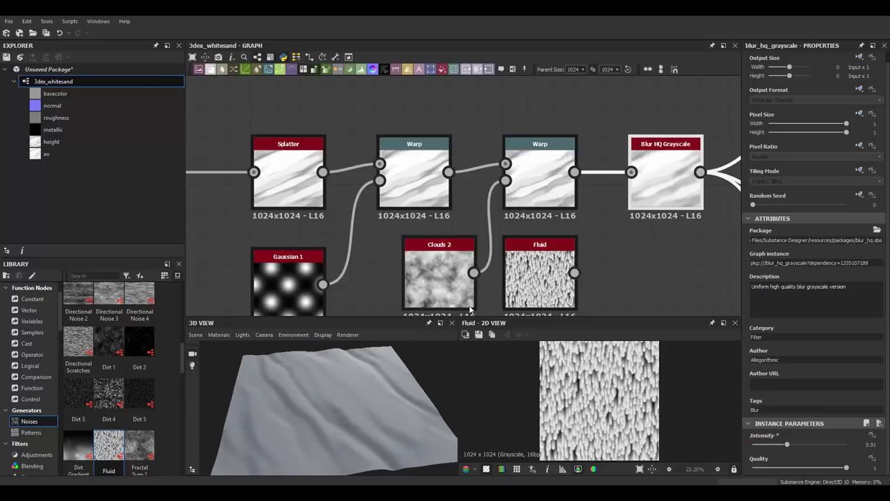
click(546, 184)
drag(793, 250, 809, 252)
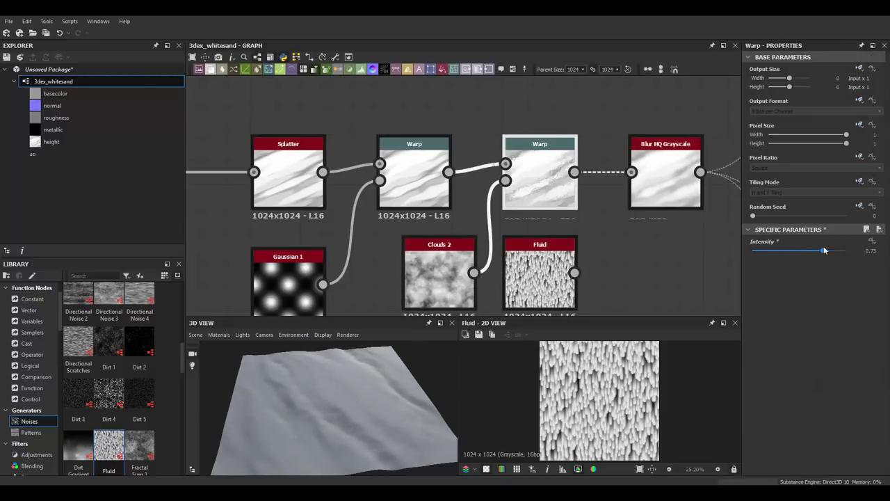
click(559, 288)
key(Delete)
drag(460, 426, 392, 404)
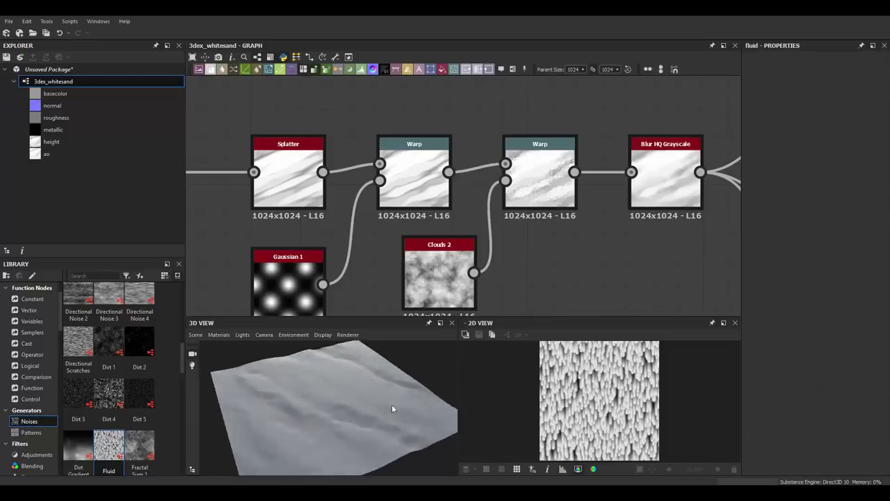
Step: Set the second Warp's intensity to 0.33 and Blur HQ Grayscale's intensity to 6.7
click(535, 207)
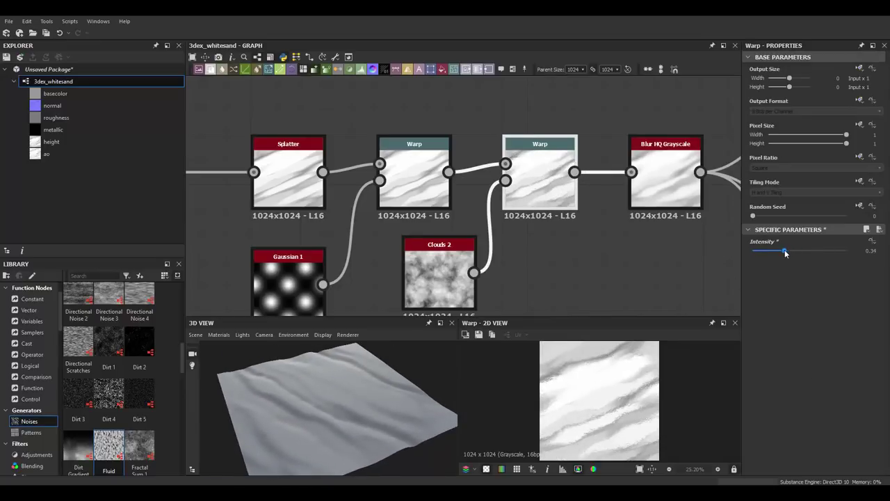
drag(786, 253, 784, 252)
drag(427, 409, 407, 399)
scroll(264, 129, down, 3)
scroll(633, 194, up, 2)
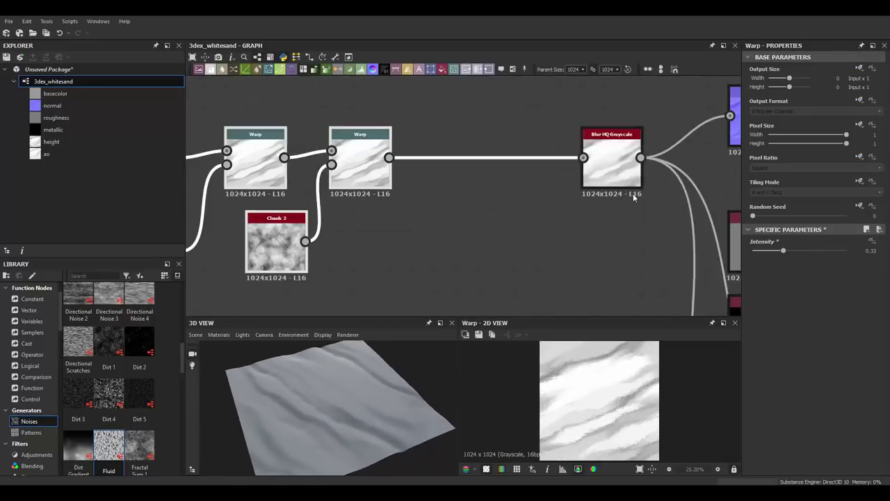
drag(633, 193, 528, 194)
scroll(801, 389, down, 1)
drag(787, 445, 787, 445)
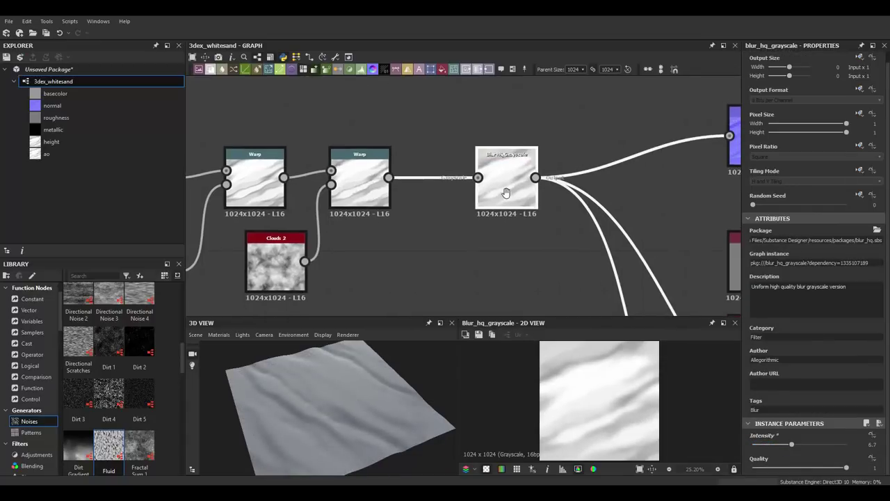
scroll(470, 222, down, 2)
scroll(501, 195, up, 2)
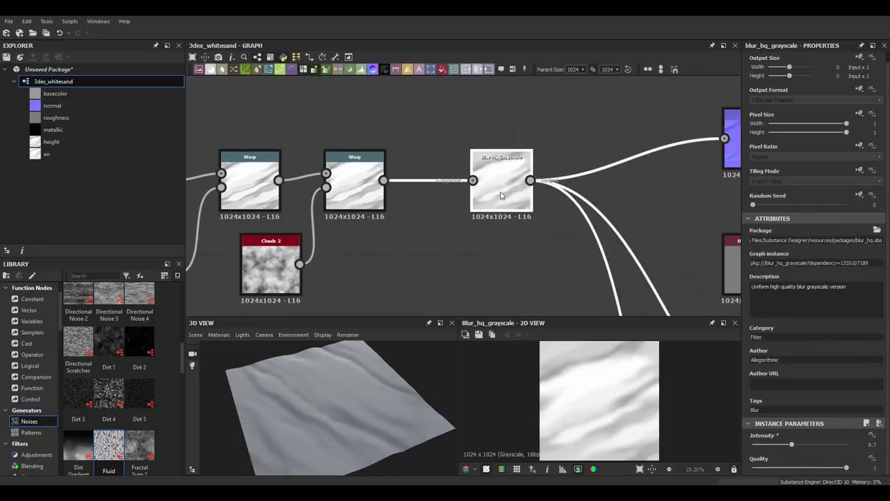
Step: Insert a Slope Blur Grayscale after Blur HQ, driven by a Perlin Noise with raised scale
right_click(502, 195)
click(531, 220)
key(space)
text(p)
click(570, 298)
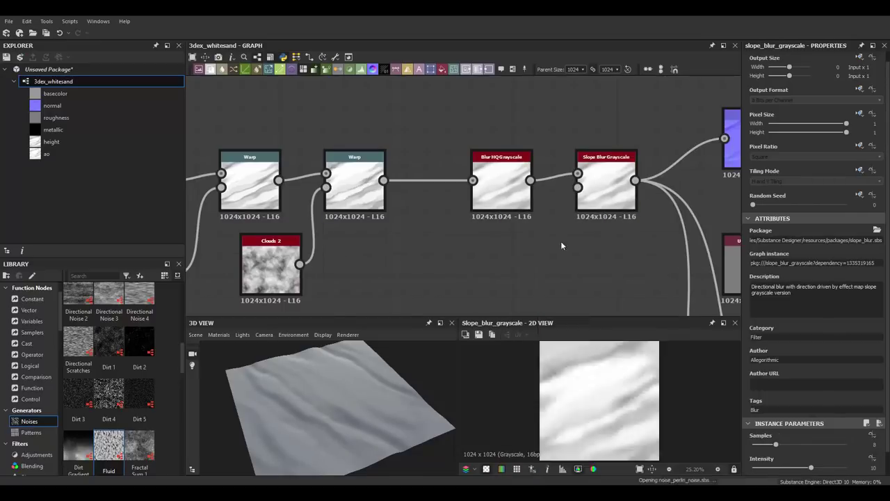
drag(531, 264, 578, 187)
scroll(789, 439, down, 1)
drag(790, 442, 761, 443)
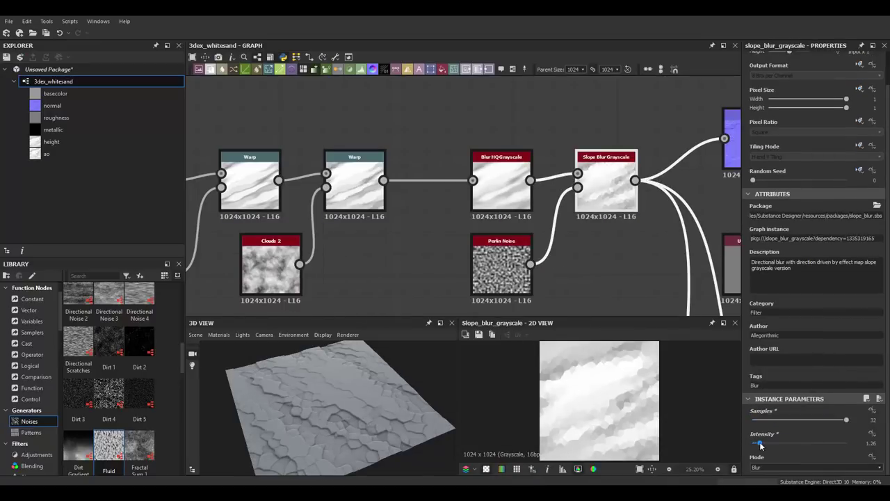
click(472, 267)
drag(807, 420, 822, 422)
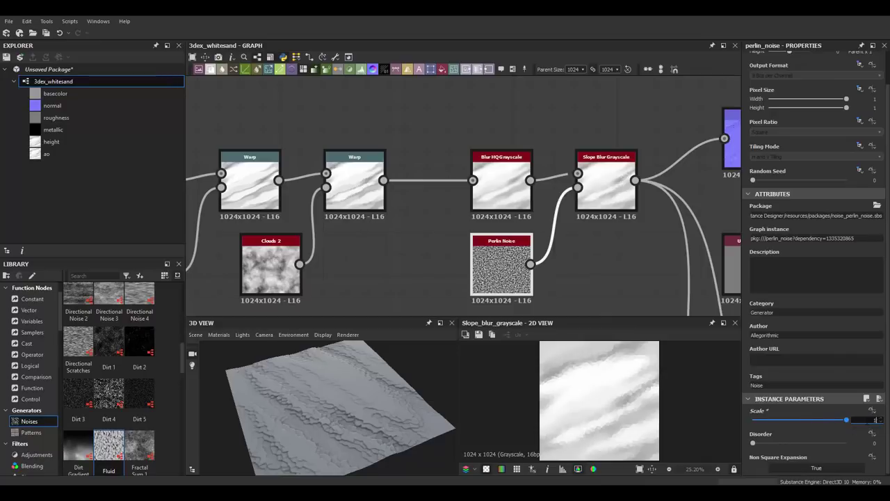
text(00)
Step: Blend the Blur HQ output over the slope blur with lowered Blend opacity
mouse_move(445, 418)
mouse_down()
mouse_move(397, 417)
mouse_move(365, 396)
mouse_up()
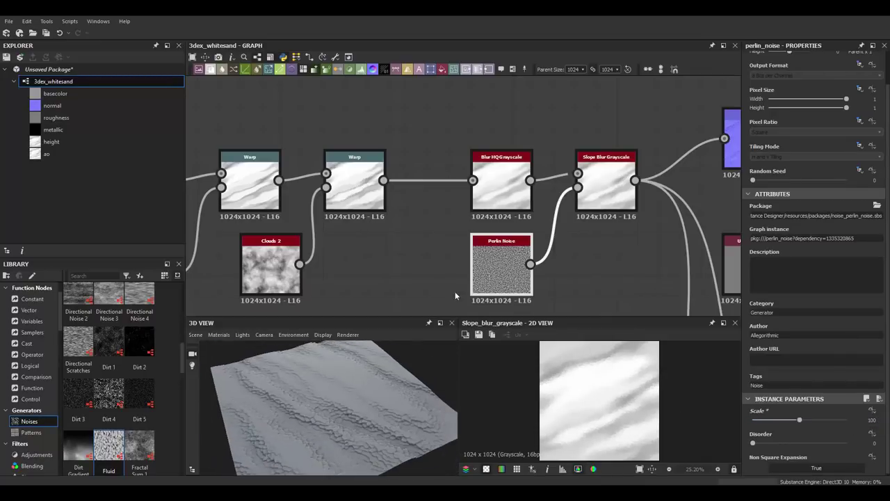
drag(501, 271, 459, 271)
mouse_move(605, 195)
mouse_down()
mouse_move(554, 215)
mouse_move(543, 261)
mouse_up()
key(b)
drag(488, 181, 619, 176)
click(648, 199)
drag(847, 251, 803, 252)
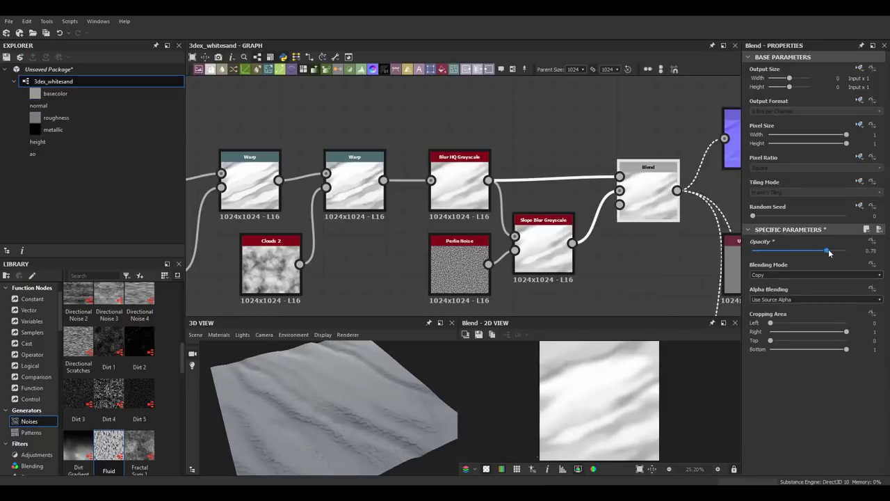
Step: Raise the Slope Blur intensity to about 4.33 and set the Perlin Noise scale to 101
drag(287, 412, 358, 397)
click(459, 264)
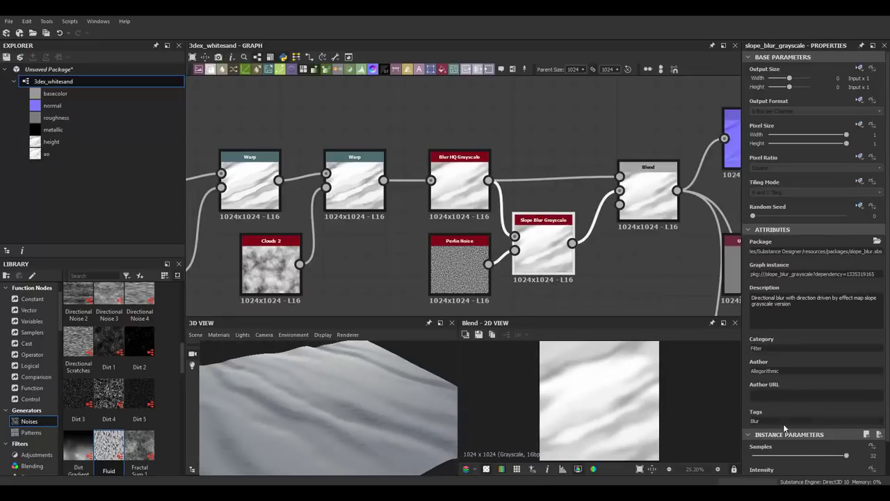
scroll(785, 428, down, 2)
click(767, 444)
drag(380, 413, 369, 408)
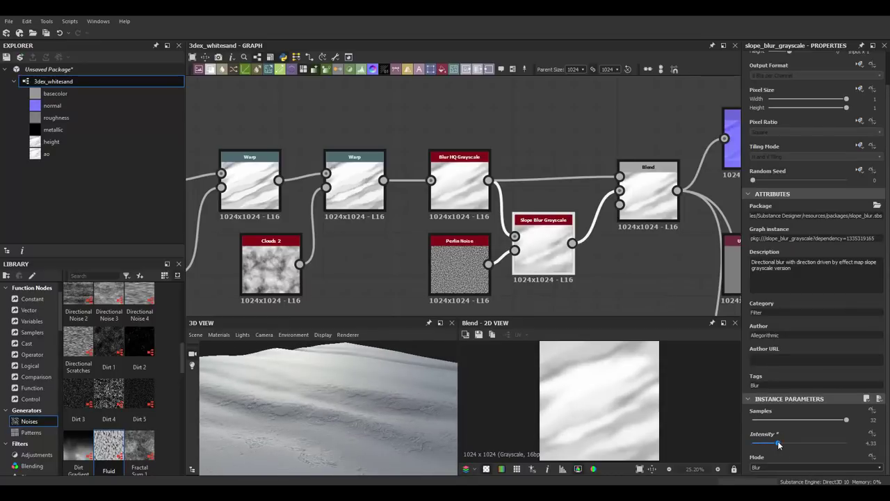
click(461, 271)
click(792, 420)
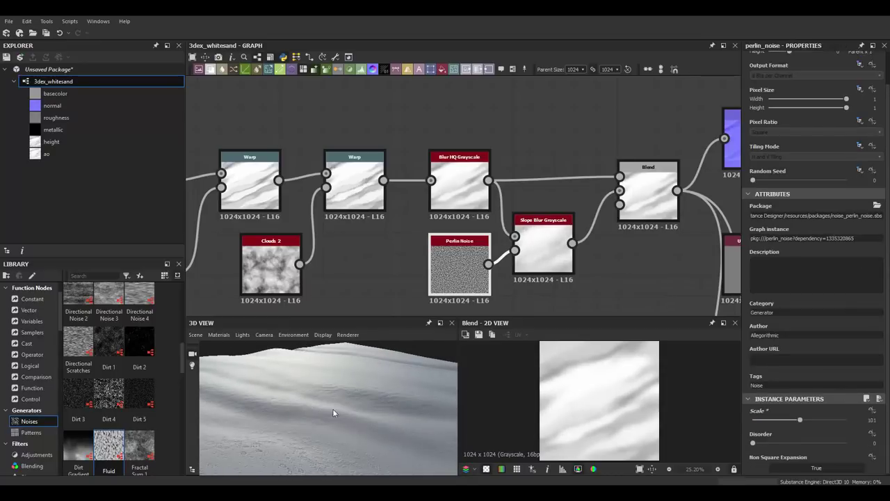
Step: Switch the 3D preview mesh to Cylinder
mouse_move(333, 412)
mouse_down()
mouse_move(298, 433)
mouse_move(373, 403)
mouse_move(445, 408)
mouse_move(362, 389)
mouse_move(364, 406)
mouse_move(340, 389)
mouse_move(352, 392)
mouse_move(304, 395)
mouse_move(406, 390)
mouse_move(347, 384)
mouse_up()
click(195, 335)
click(216, 221)
scroll(327, 393, down, 3)
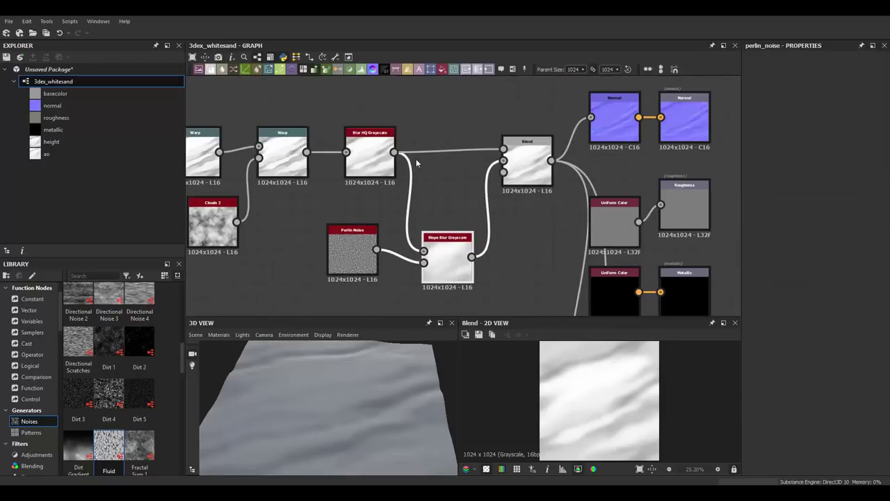
Step: Remove the Slope Blur, feed Perlin Noise into the Blend, and use Multiply at about 0.11 opacity
click(355, 243)
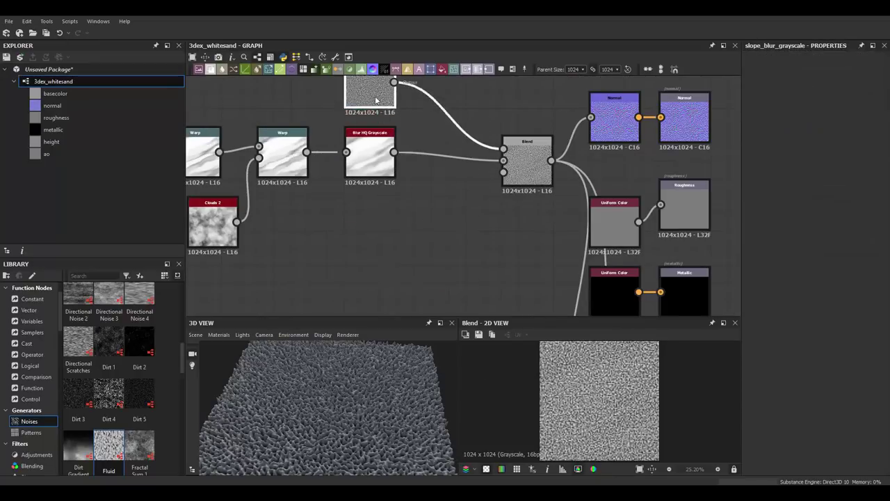
drag(800, 456, 825, 455)
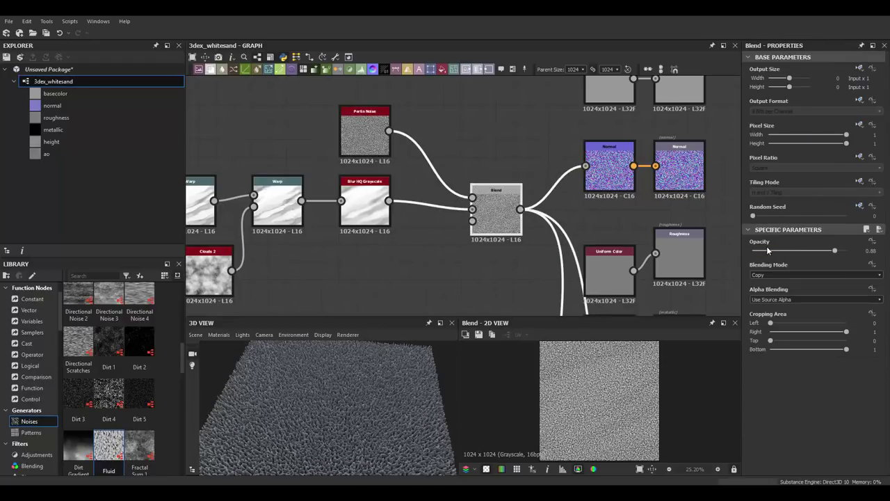
click(768, 252)
click(814, 275)
click(779, 310)
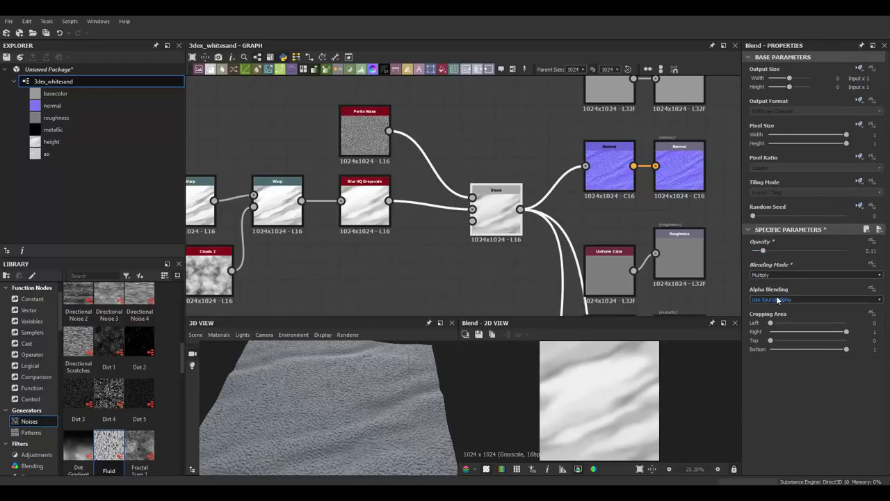
click(754, 251)
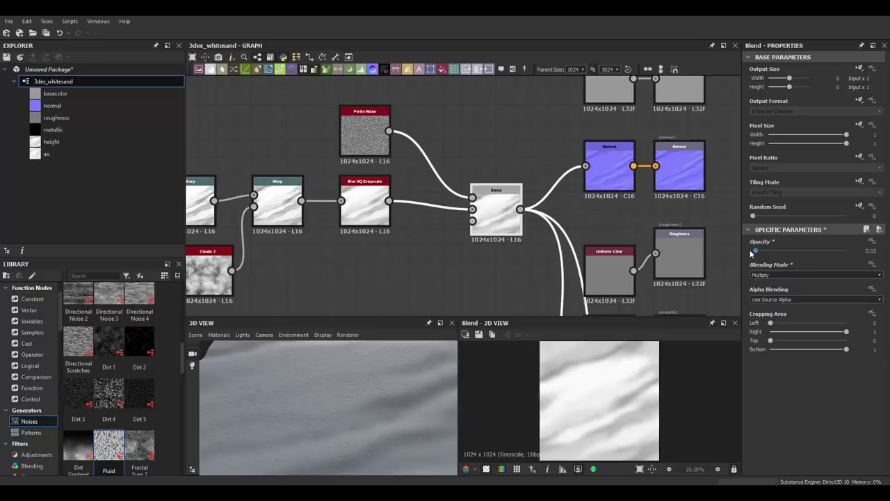
Step: Add a second Blend with another Perlin Noise in Max (Lighten) at 0.33 opacity
click(365, 132)
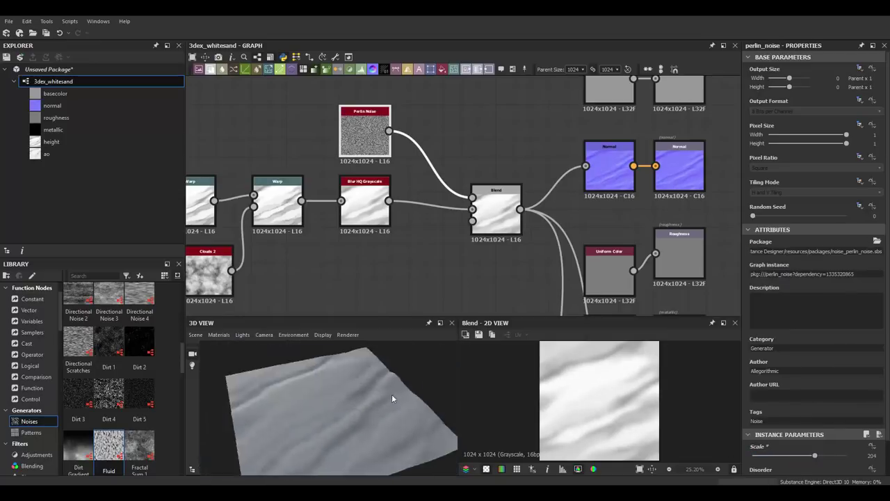
drag(392, 393, 382, 396)
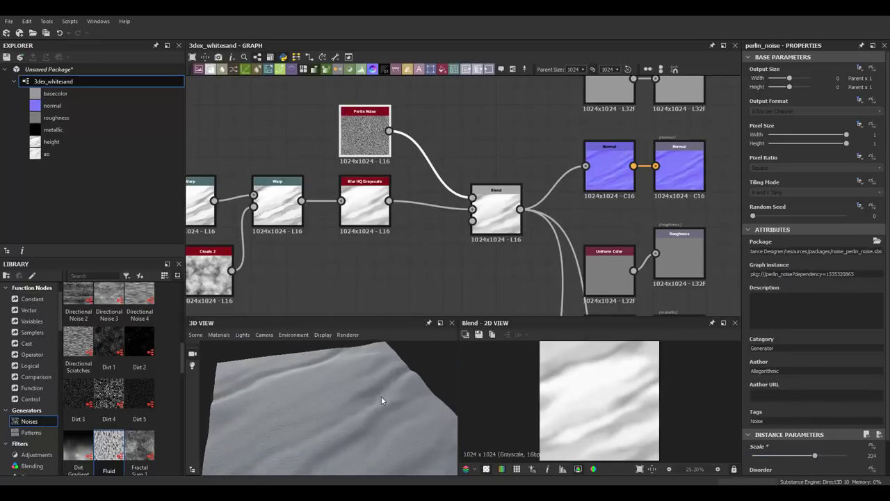
key(space)
click(511, 208)
drag(424, 295, 515, 220)
click(815, 275)
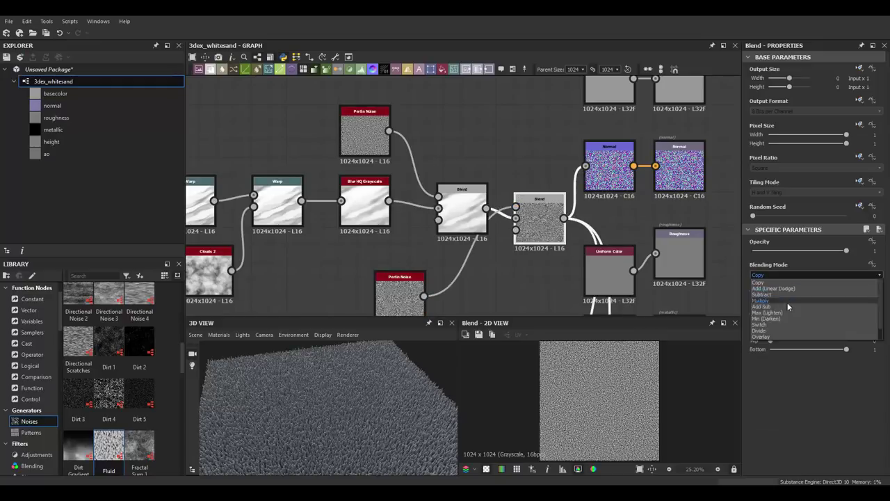
click(767, 313)
drag(400, 285, 453, 119)
drag(847, 250, 783, 250)
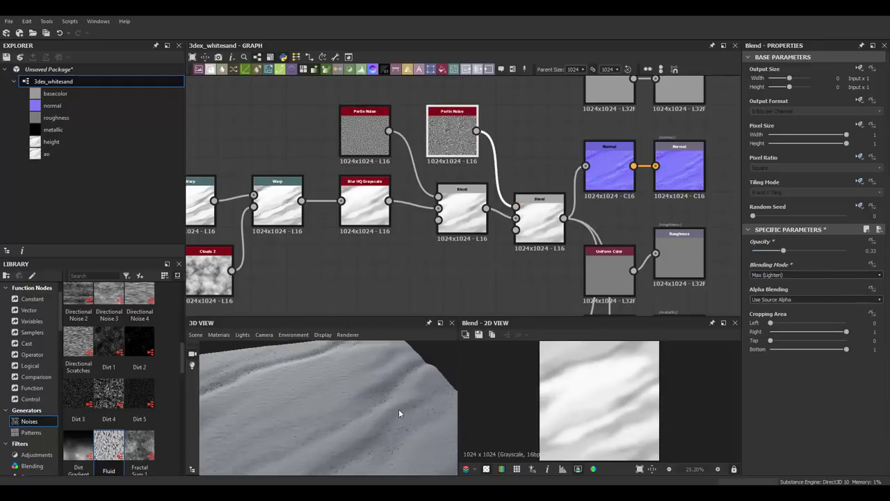
Step: Adjust the second Perlin Noise scale and reduce the splatter pattern height
click(452, 130)
drag(771, 456, 777, 458)
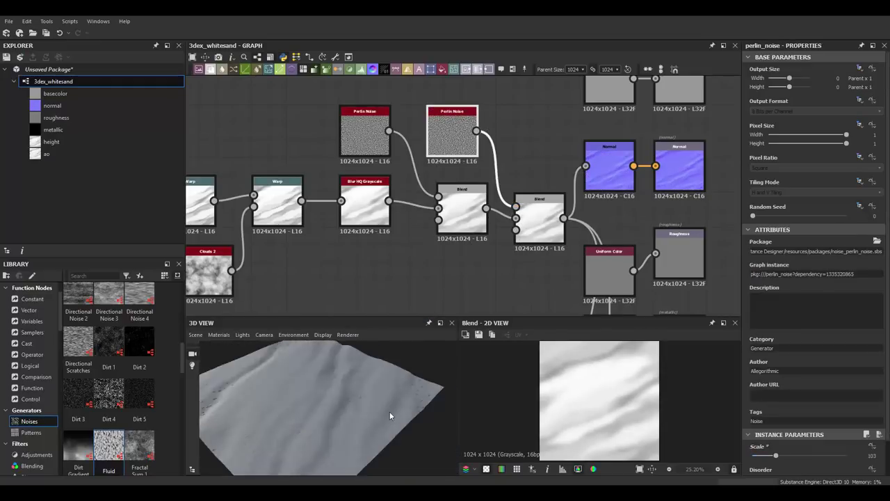
drag(390, 411, 449, 336)
click(540, 215)
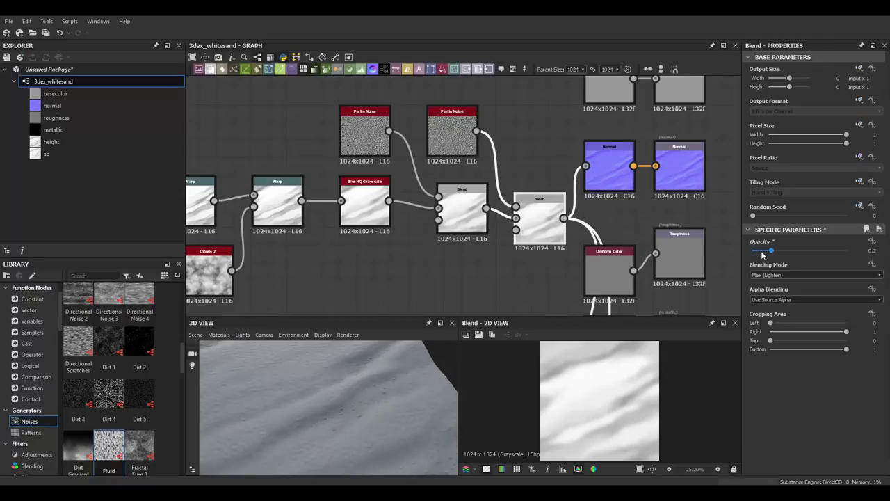
drag(389, 411, 310, 389)
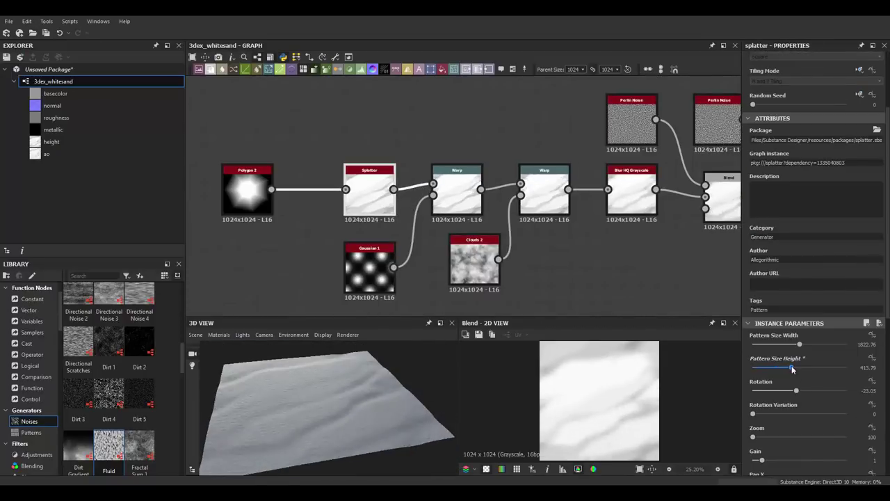
mouse_move(791, 366)
mouse_down()
mouse_move(778, 367)
mouse_move(767, 339)
mouse_move(798, 339)
mouse_up()
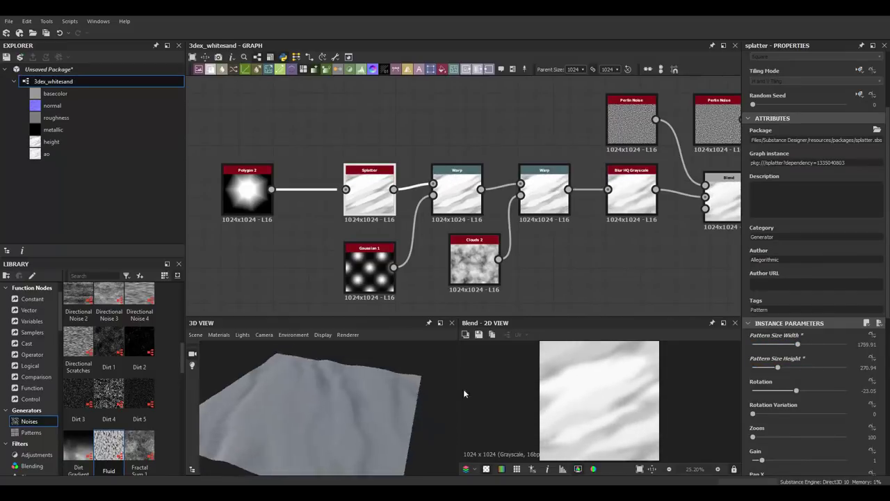
drag(446, 390, 414, 404)
Step: Lower the Warp intensity from 2 to 1.04
click(457, 192)
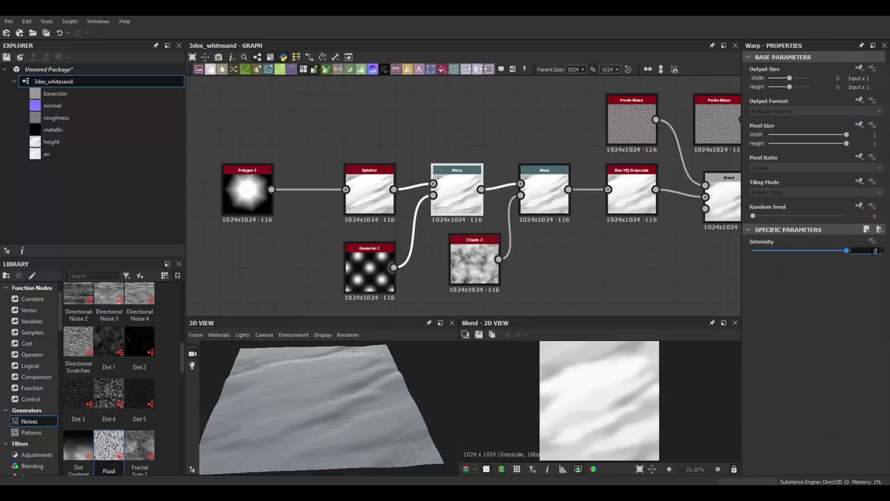
mouse_move(799, 249)
mouse_down()
mouse_move(810, 256)
mouse_move(774, 252)
mouse_move(785, 259)
mouse_up()
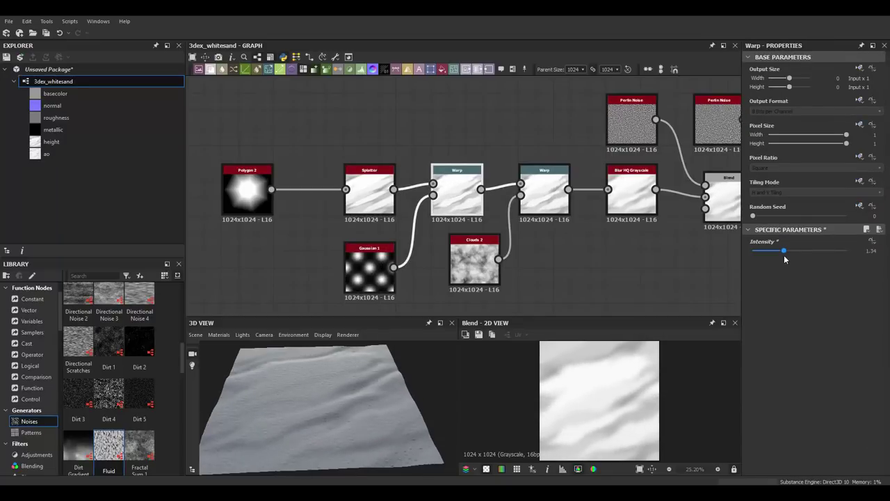
drag(360, 372, 359, 391)
scroll(359, 159, down, 3)
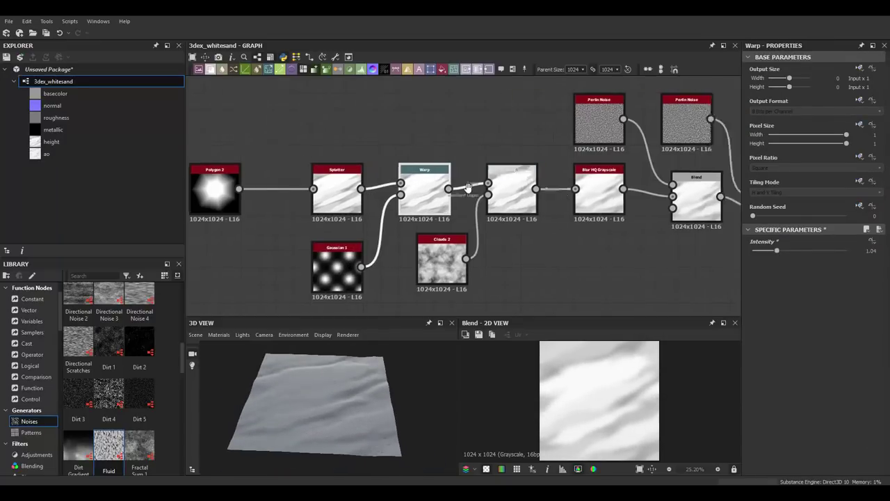
scroll(575, 175, up, 2)
scroll(532, 222, up, 4)
click(515, 153)
Step: Display Polygon 2 in the 2D view and set it to 14 sides
middle_drag(619, 307, 631, 387)
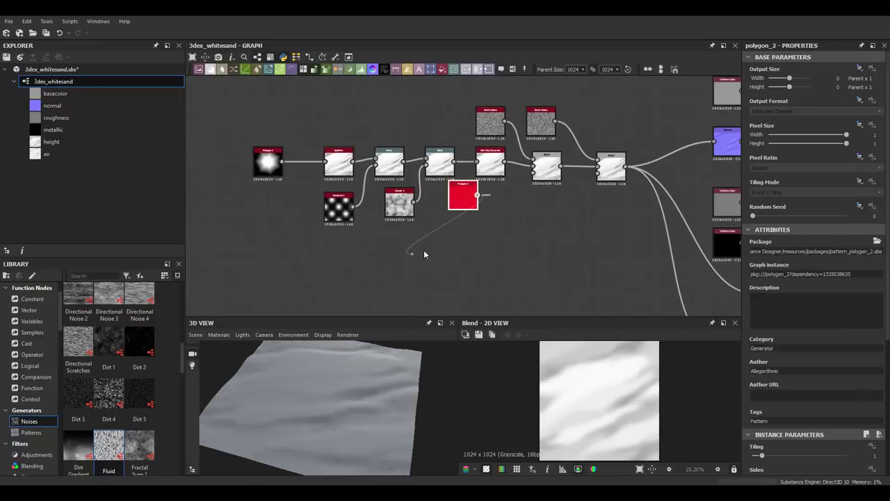
scroll(426, 272, up, 3)
double_click(430, 297)
drag(768, 284, 788, 284)
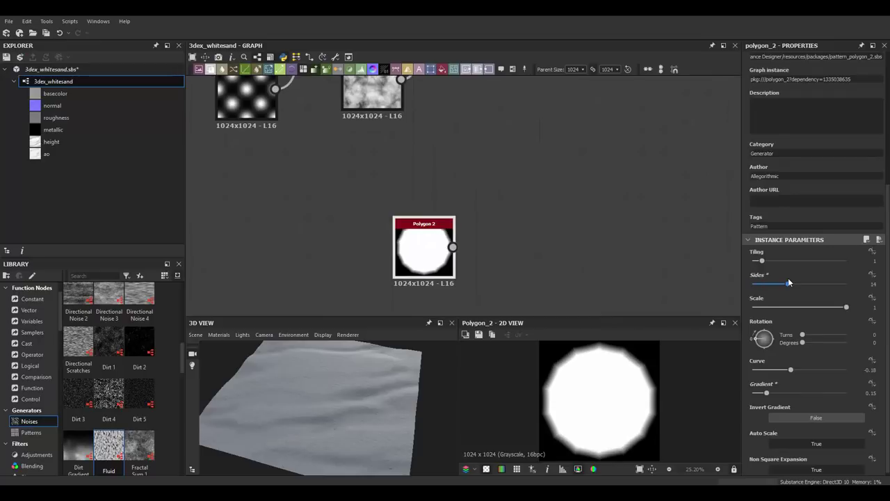
Step: Add a Quad Transform Grayscale from Transforms after Polygon 2, pulling the top corners into an egg shape
click(35, 432)
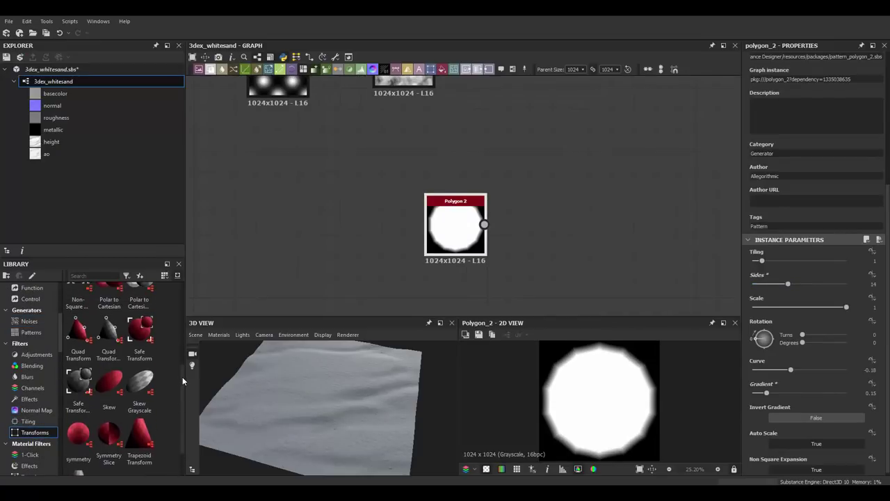
scroll(115, 380, up, 3)
drag(115, 380, 539, 224)
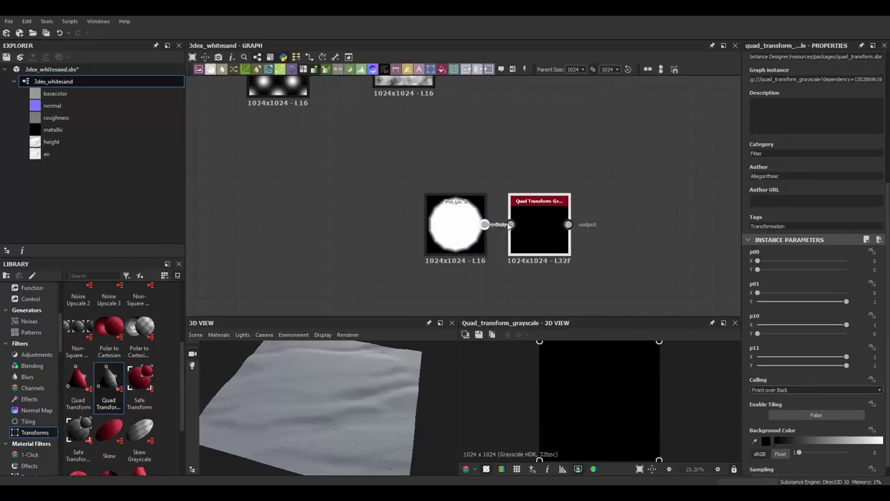
drag(641, 359, 619, 360)
drag(558, 360, 575, 360)
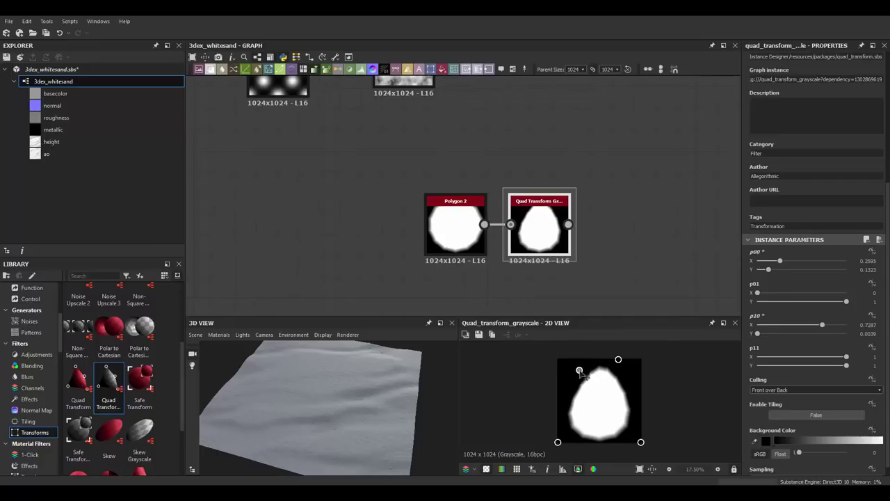
Step: Add a Gradient Linear 1 node via the 'gra' node search
middle_drag(633, 250, 531, 248)
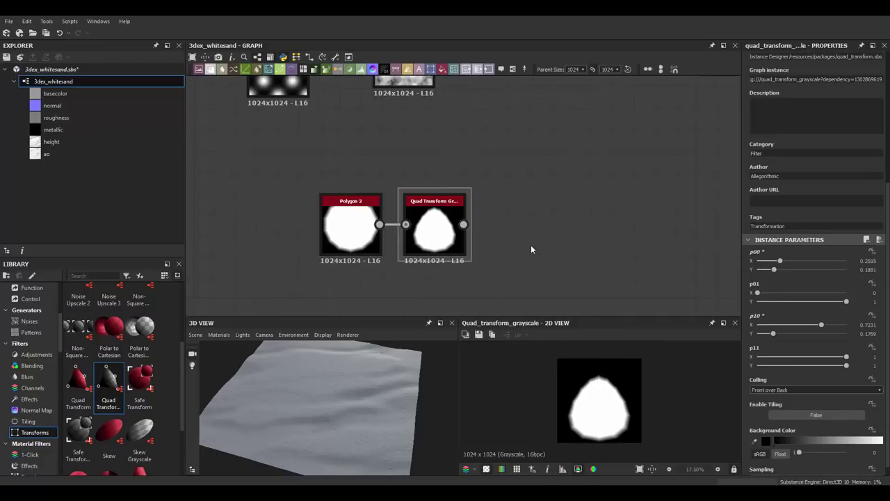
key(space)
text(gra)
click(580, 289)
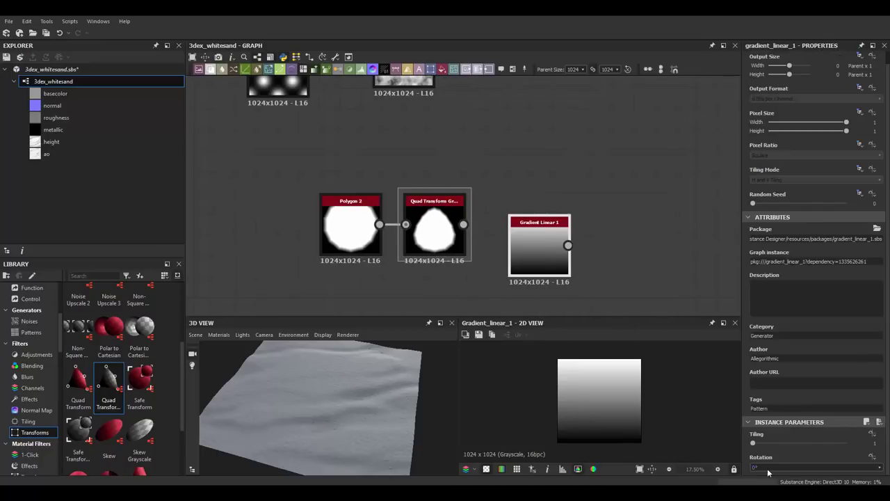
Step: Blend the gradient with the Quad Transform output in Min (Darken) mode
scroll(768, 468, down, 1)
drag(540, 230, 427, 139)
drag(496, 240, 542, 209)
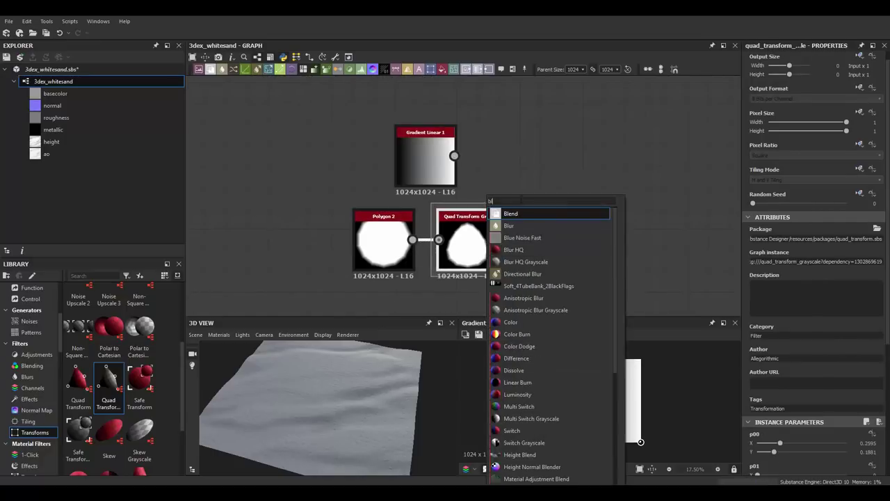
click(529, 213)
drag(496, 155, 544, 225)
click(784, 275)
click(784, 306)
scroll(784, 275, down, 2)
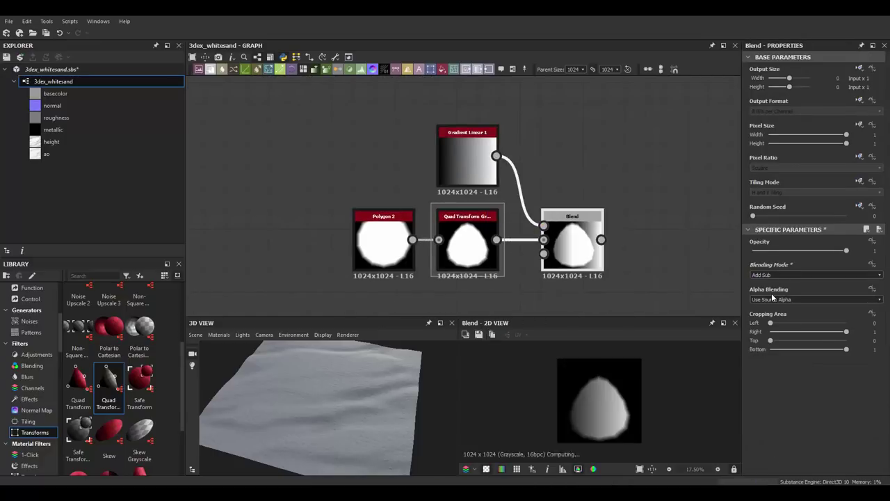
scroll(784, 275, up, 1)
Step: Paste a copy of the gradient into a second Blend with lowered opacity
middle_drag(614, 244, 621, 205)
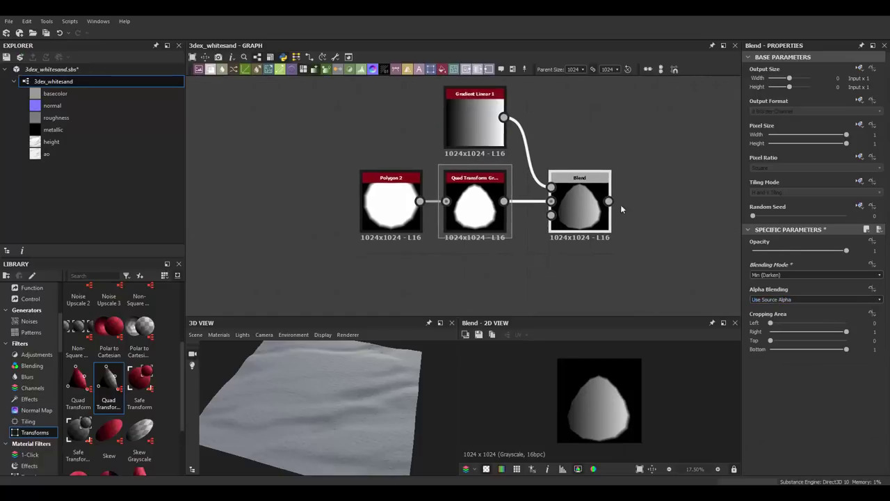
key(ctrl+v)
drag(466, 199, 584, 119)
drag(609, 201, 647, 209)
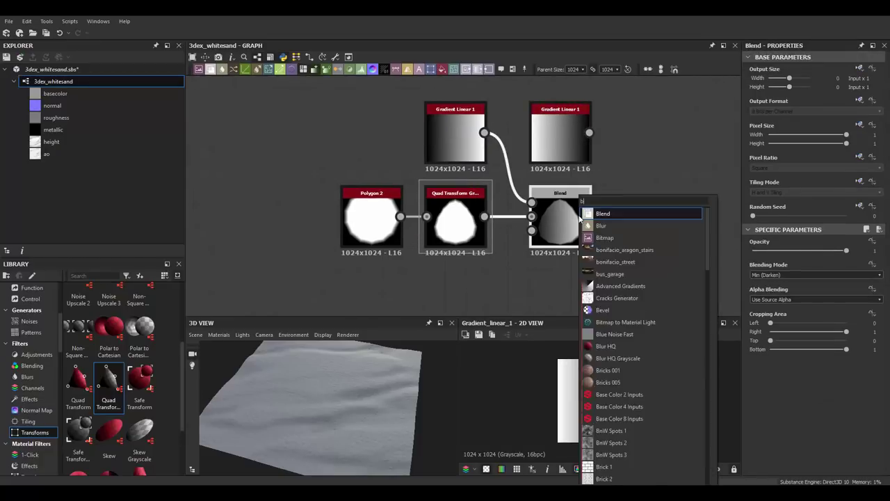
click(549, 210)
drag(589, 133, 635, 203)
scroll(772, 276, down, 3)
scroll(772, 275, down, 2)
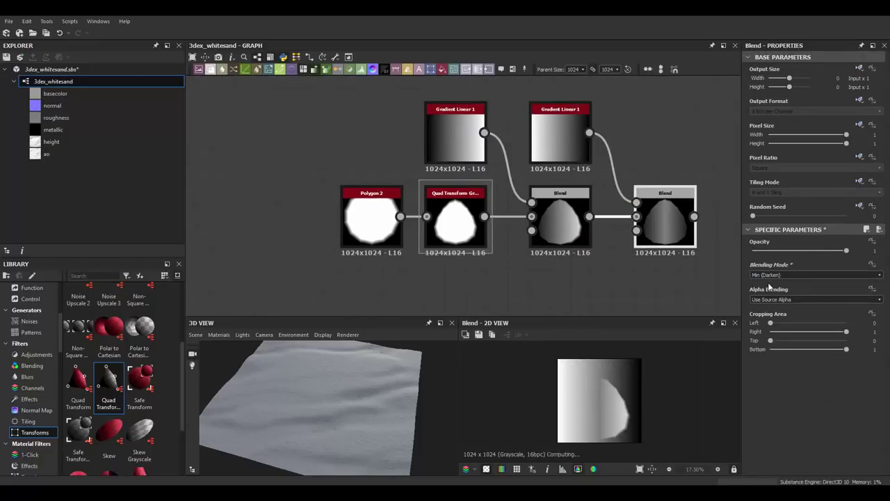
scroll(772, 276, down, 1)
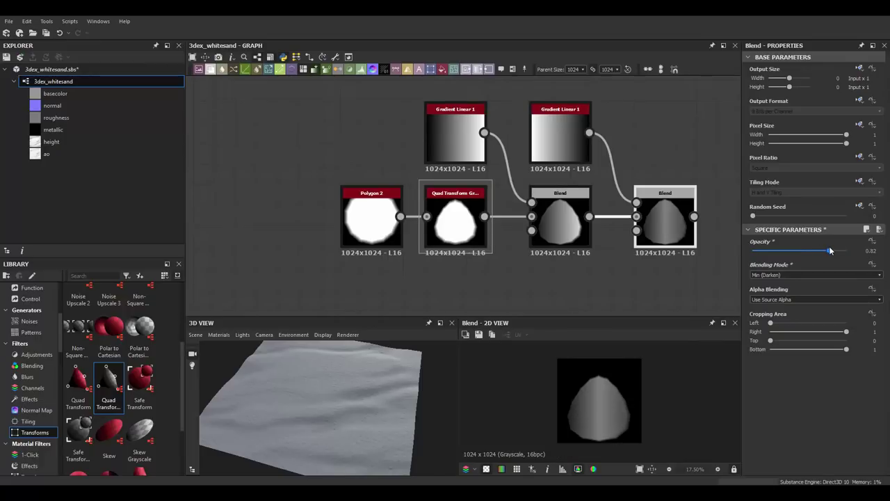
mouse_move(847, 250)
mouse_down()
mouse_move(790, 252)
mouse_move(830, 250)
mouse_up()
Step: Replace both gradients with a horizontally rotated Gradient Linear 2 feeding the first Blend
click(560, 136)
key(Delete)
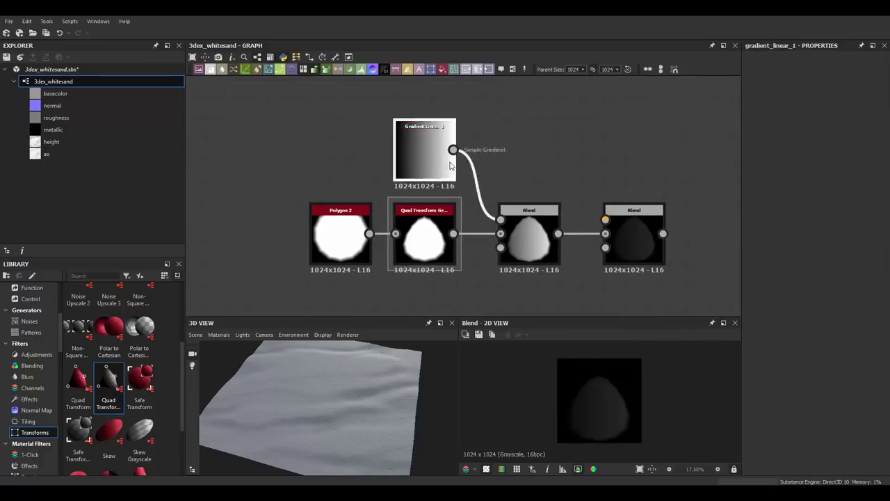
key(space)
text(gra)
click(471, 257)
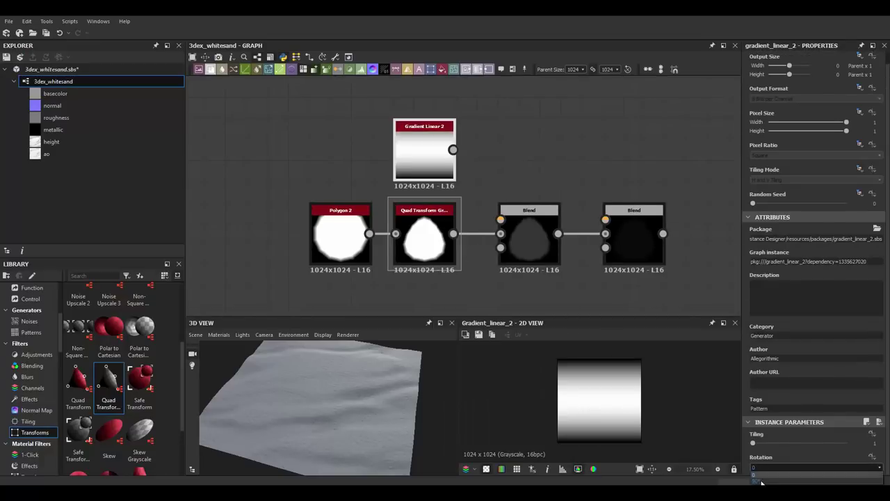
click(762, 481)
drag(453, 150, 500, 220)
click(529, 237)
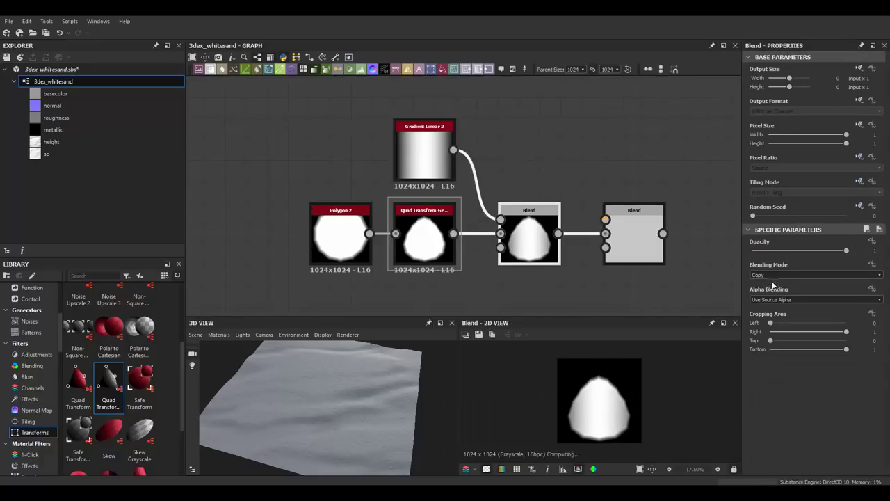
Step: Keep the gradient tiling at 1 and insert a Curve after it, bending the falloff
click(426, 152)
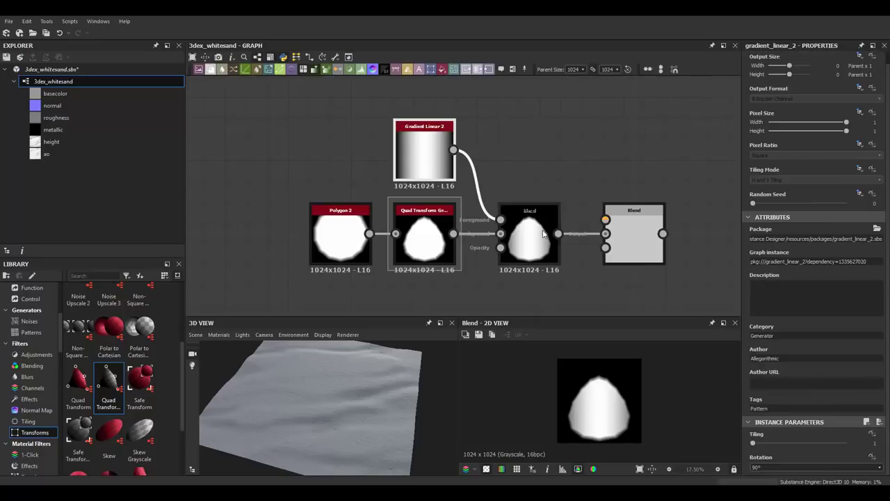
mouse_move(759, 445)
mouse_down()
mouse_move(801, 445)
mouse_move(753, 444)
mouse_up()
mouse_move(496, 155)
middle_down()
mouse_move(461, 169)
mouse_move(511, 190)
middle_up()
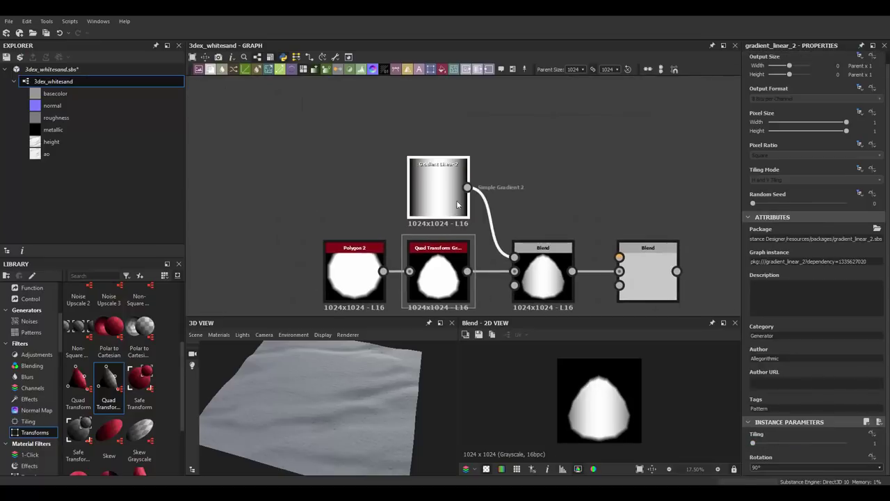
drag(456, 187, 435, 186)
key(space)
click(458, 382)
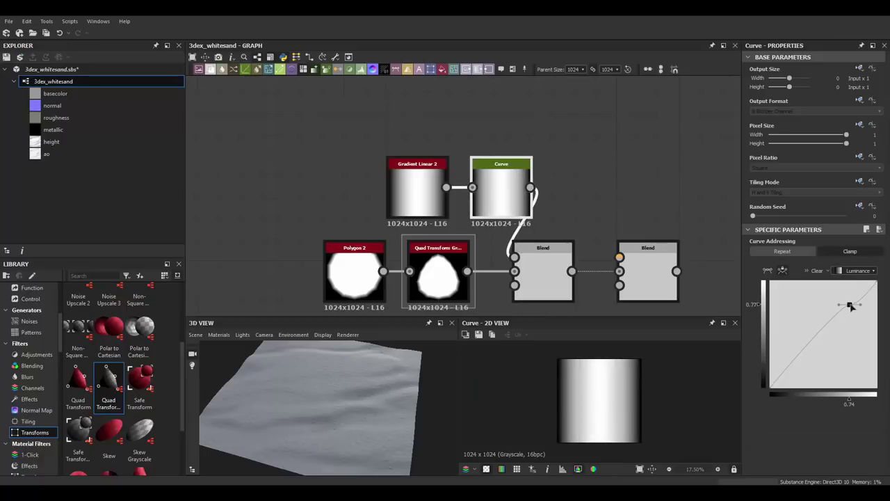
drag(878, 306, 867, 296)
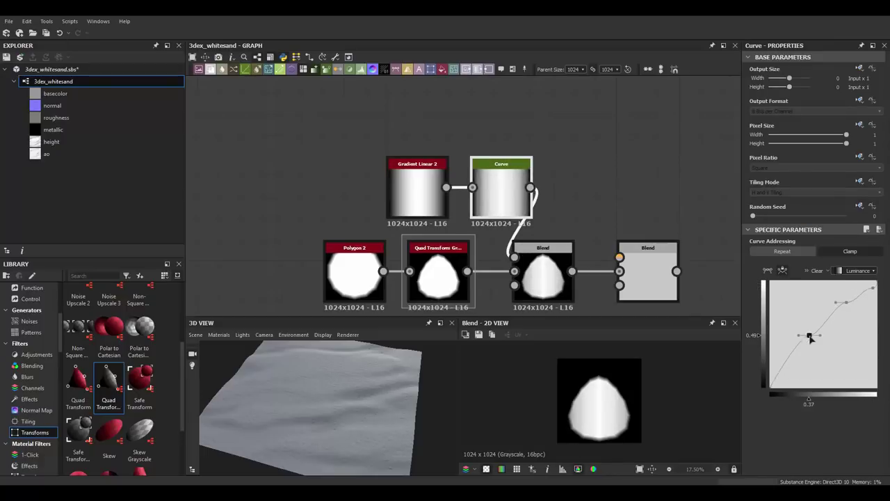
scroll(487, 229, down, 3)
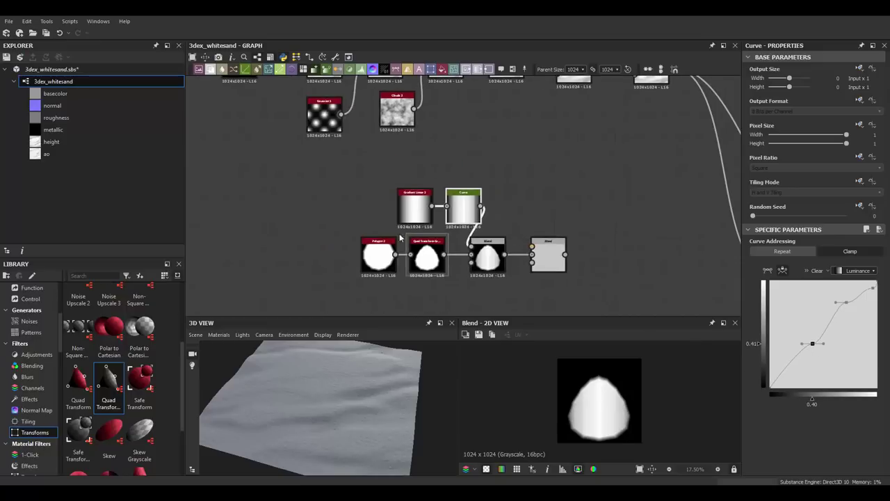
mouse_move(575, 238)
middle_down()
mouse_move(505, 238)
mouse_move(521, 222)
middle_up()
Step: Add a Tile Generator beside the Blend and adjust its parameters
key(space)
text(tile)
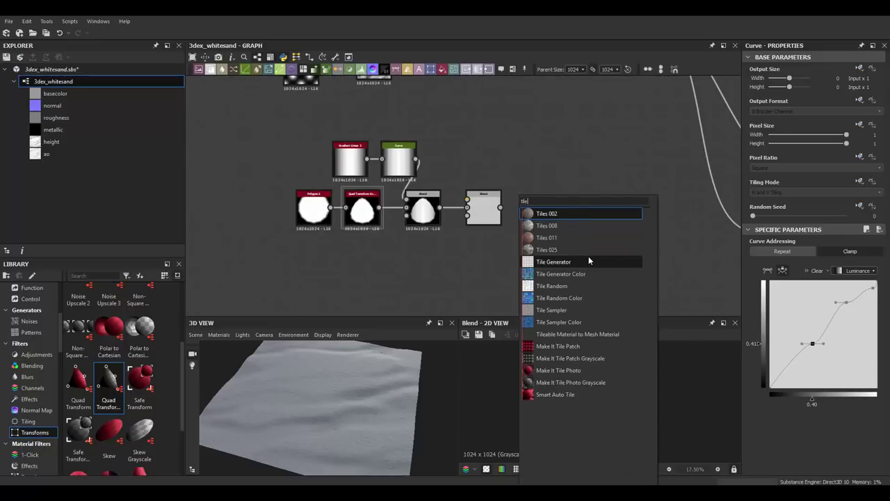
click(588, 256)
drag(571, 207, 551, 186)
scroll(814, 313, down, 5)
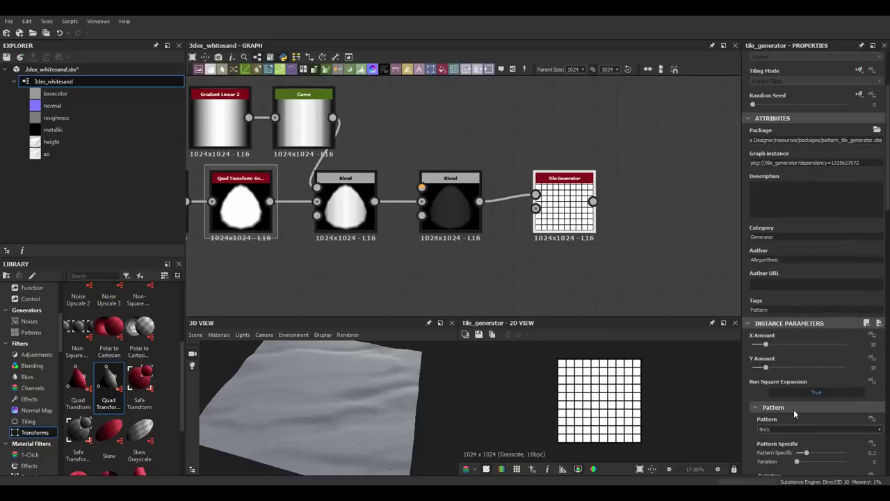
scroll(608, 413, up, 3)
scroll(796, 376, down, 1)
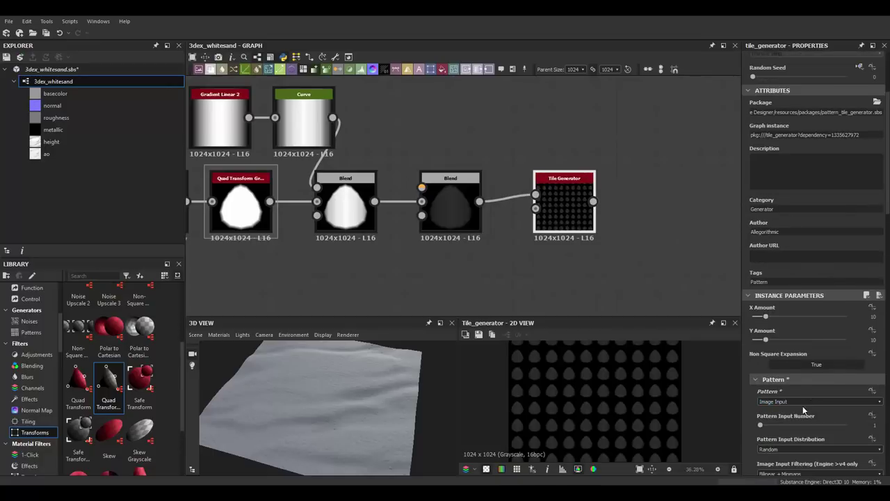
scroll(821, 403, down, 2)
scroll(796, 391, down, 5)
scroll(798, 420, down, 5)
scroll(798, 419, down, 5)
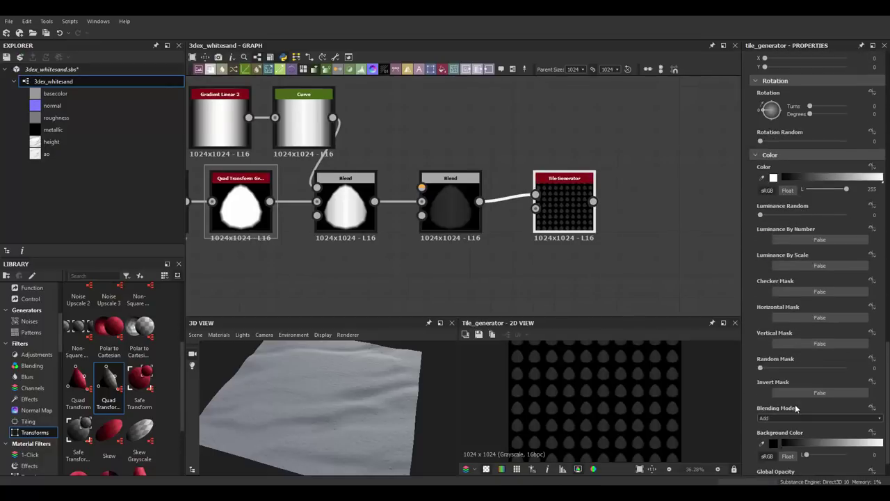
drag(761, 370, 840, 368)
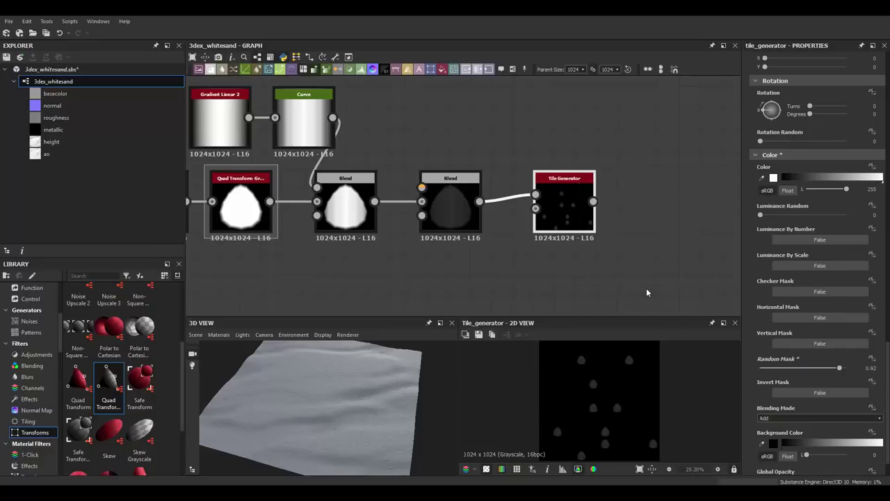
Step: Wire the first Blend into the Tile Generator and delete the unused second Blend
middle_drag(647, 292, 695, 315)
drag(500, 224, 487, 282)
drag(606, 224, 498, 223)
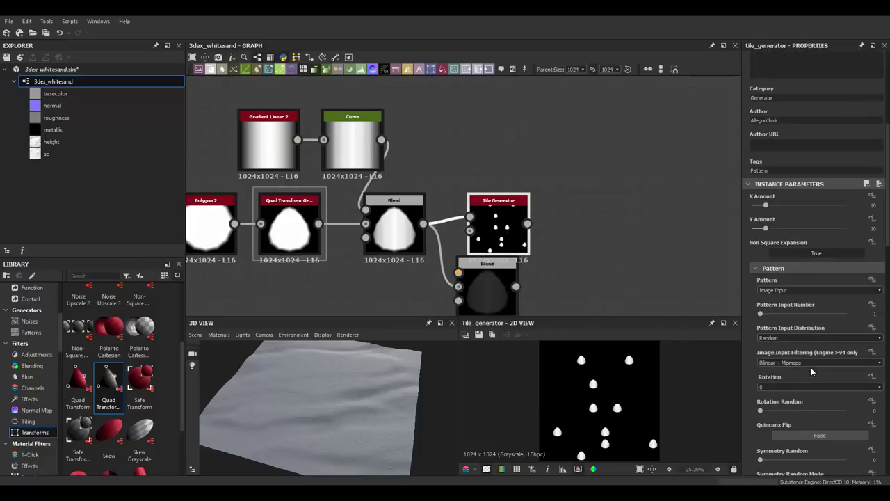
scroll(871, 411, down, 3)
scroll(804, 404, down, 2)
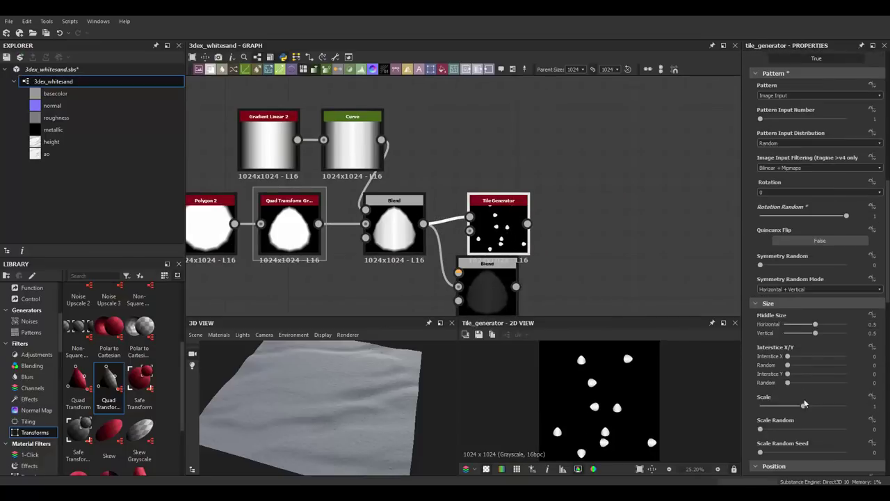
key(Delete)
Step: Add a Blend after the height chain, feed the Tile Generator into it, and use Soft Light mode
scroll(536, 225, down, 3)
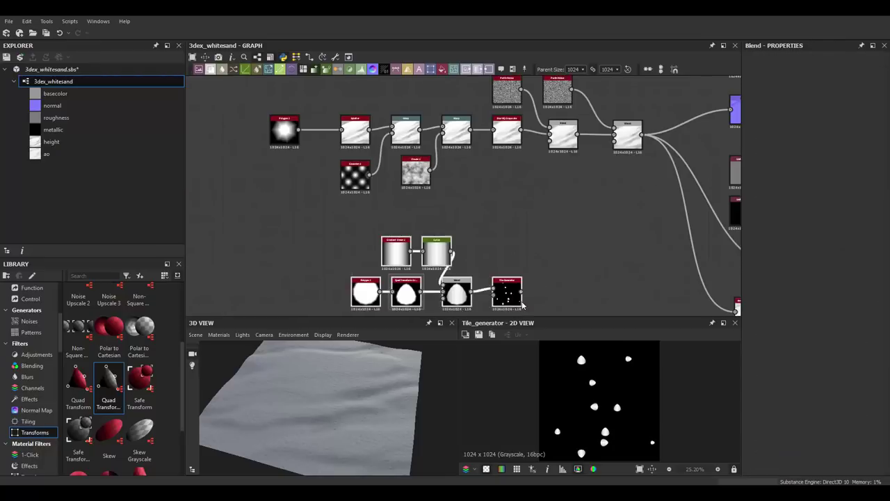
scroll(614, 222, up, 2)
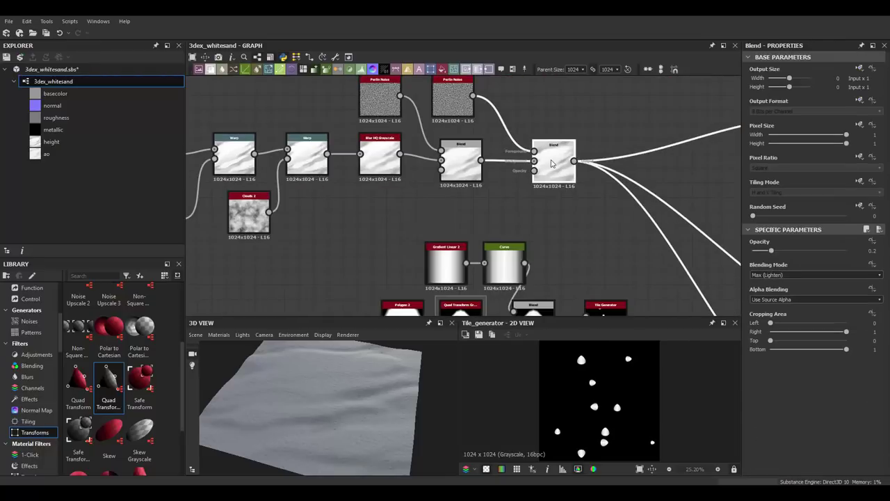
click(234, 69)
drag(626, 295, 606, 134)
click(815, 275)
click(771, 291)
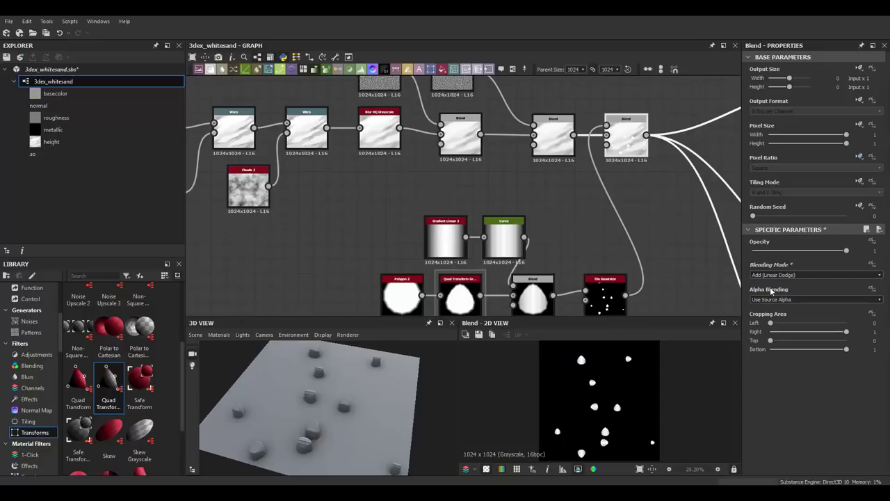
key(Down)
key(Down)
key(Down)
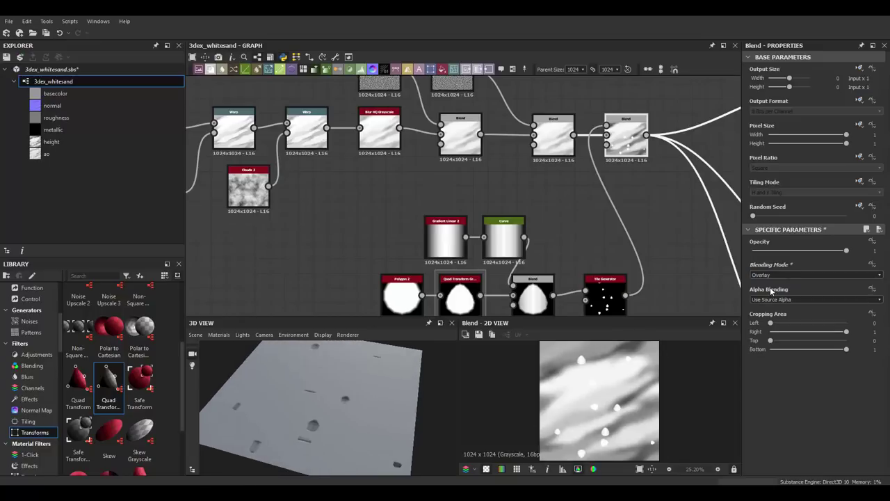
key(Down)
key(Down)
key(Down)
Step: Insert a Height Blend after the Max (Lighten) Blend and set Height Offset to 0.59
scroll(341, 398, up, 2)
scroll(340, 397, up, 2)
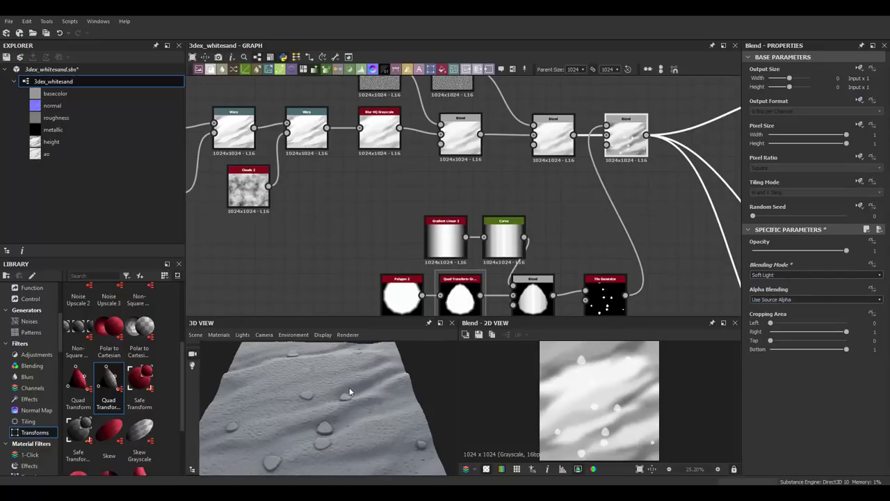
middle_drag(649, 144, 659, 122)
click(572, 117)
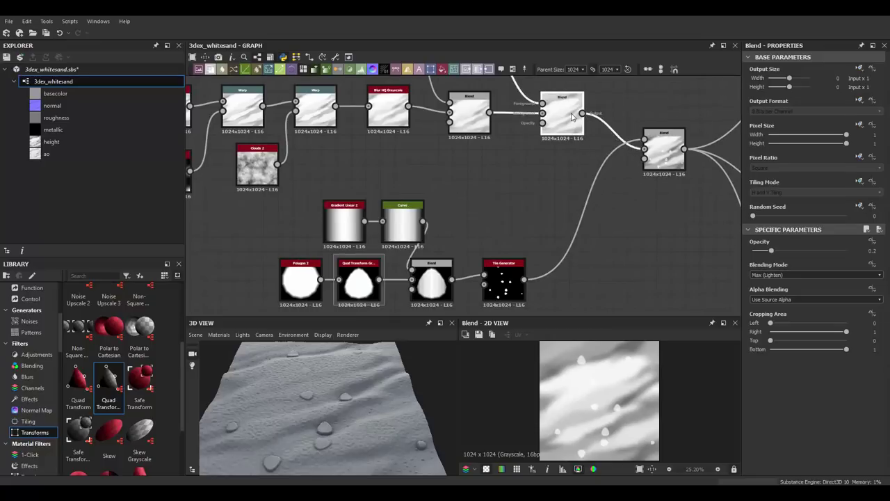
key(space)
text(hei)
click(601, 144)
scroll(551, 94, down, 1)
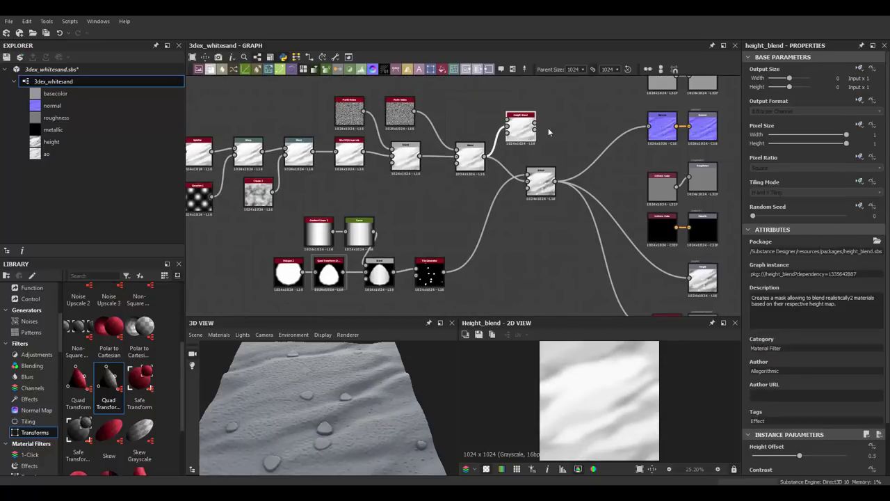
scroll(551, 93, up, 2)
scroll(814, 278, down, 2)
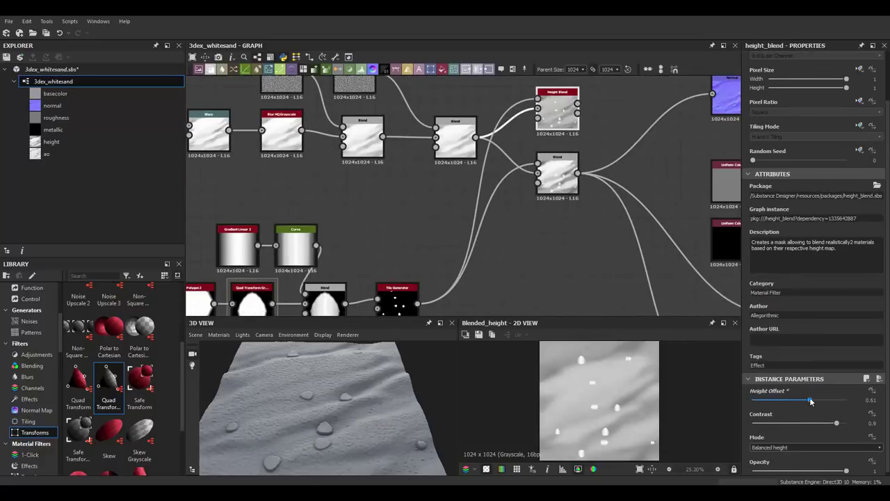
drag(800, 400, 809, 400)
Step: Pan the graph and orbit the 3D preview to inspect the new pebbles on the sand
scroll(562, 102, down, 1)
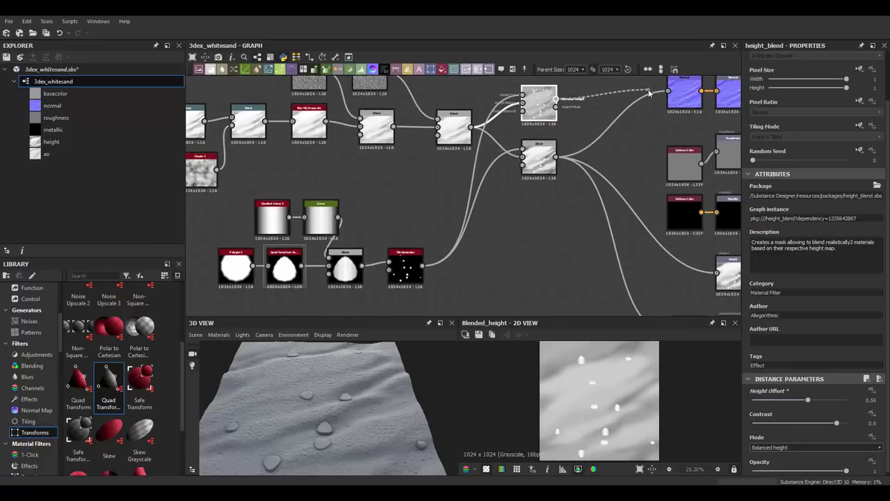
middle_drag(557, 101, 516, 75)
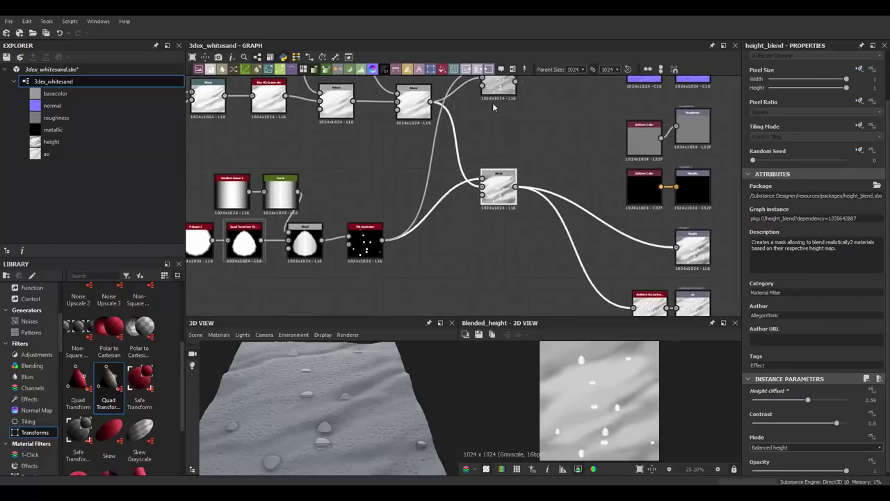
middle_drag(517, 136, 517, 169)
click(516, 169)
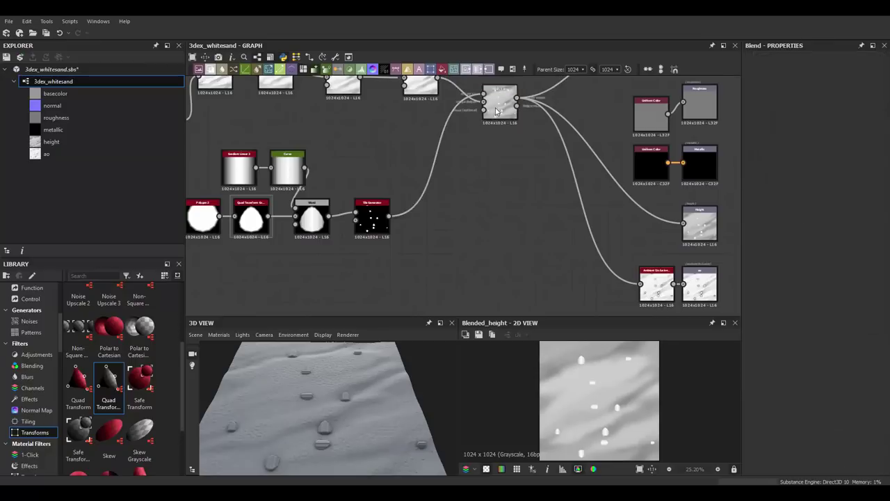
drag(327, 389, 369, 382)
scroll(430, 198, up, 1)
Step: Preview the Tile Generator in 2D and set the egg-shading Blend to Multiply
double_click(430, 198)
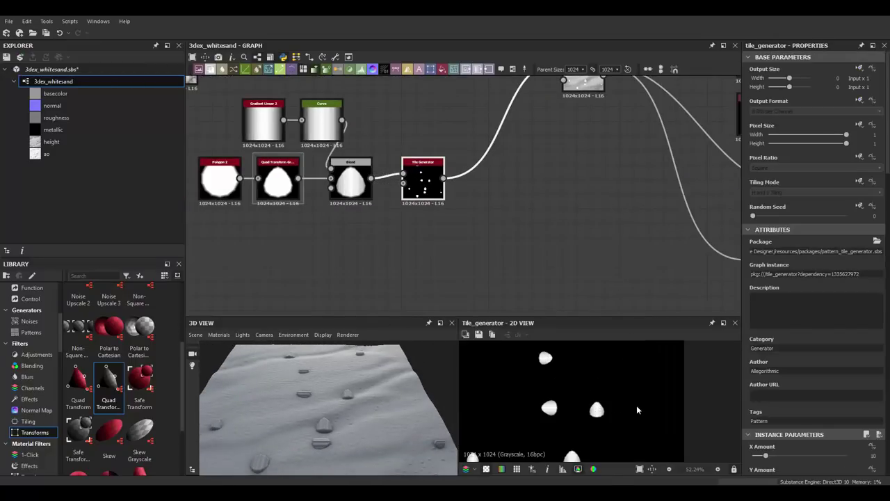
scroll(417, 188, up, 1)
click(408, 192)
click(780, 274)
click(780, 299)
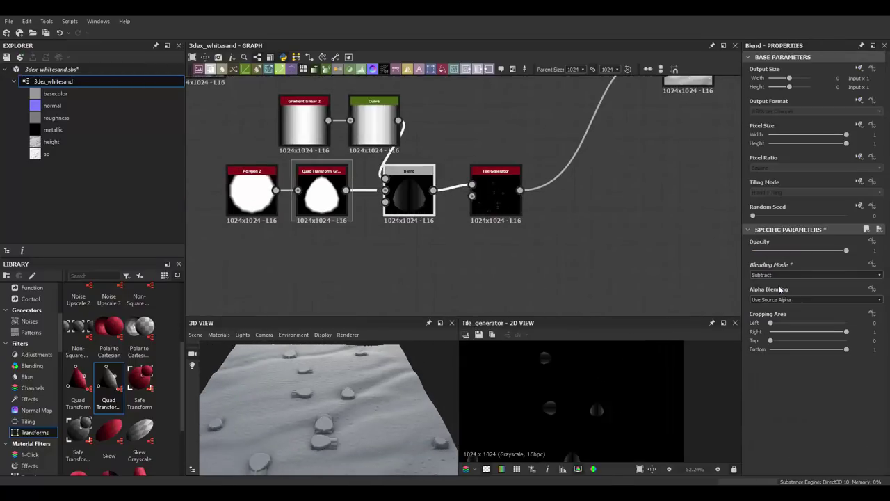
drag(347, 403, 350, 424)
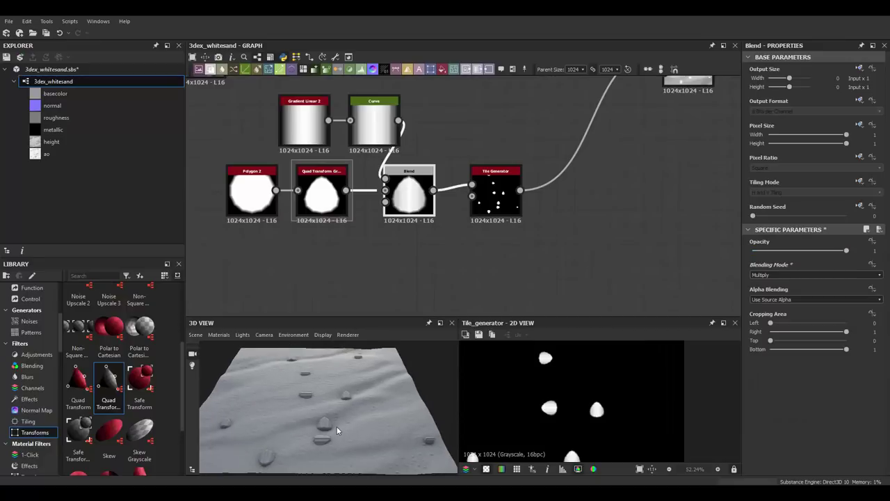
Step: Make room before the Tile Generator and place a Gradient Linear 1 node there
middle_drag(418, 209, 487, 229)
drag(477, 208, 378, 208)
middle_drag(417, 179, 439, 179)
key(space)
text(gra)
key(Return)
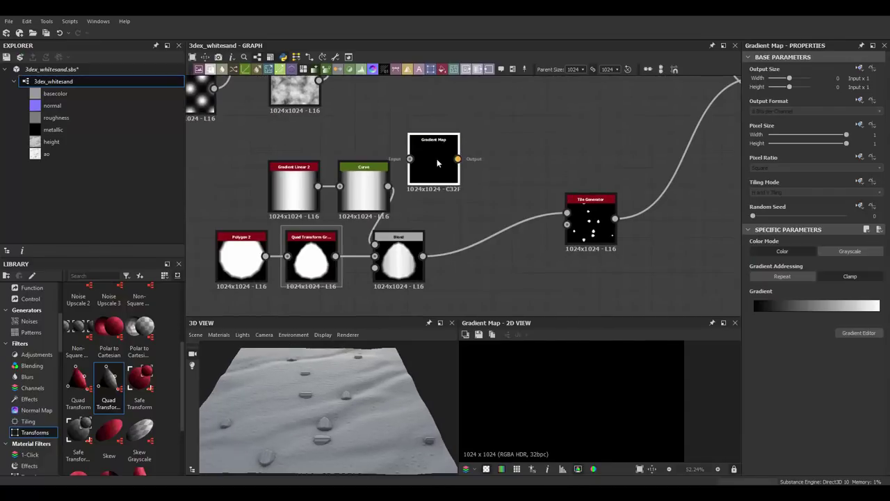
key(ctrl+z)
key(space)
click(437, 242)
Step: Add a Blend node and lower its subtract opacity to 0.38
key(space)
text(bl)
key(Return)
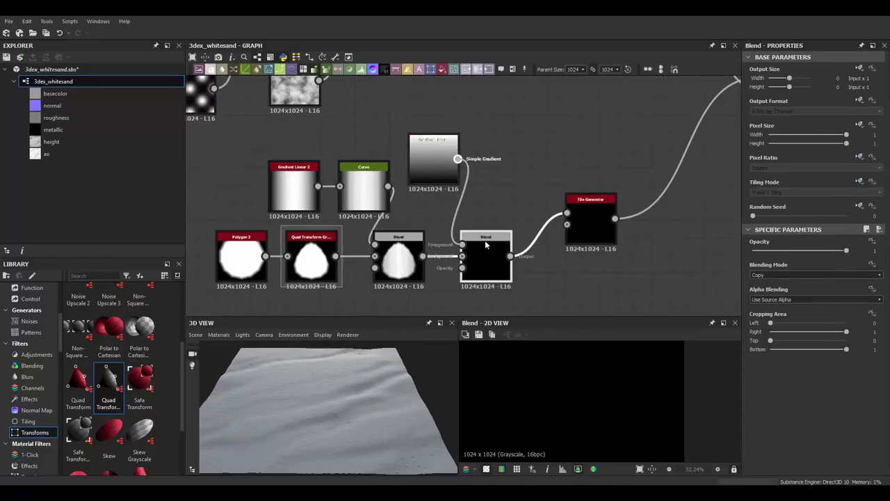
scroll(774, 276, up, 1)
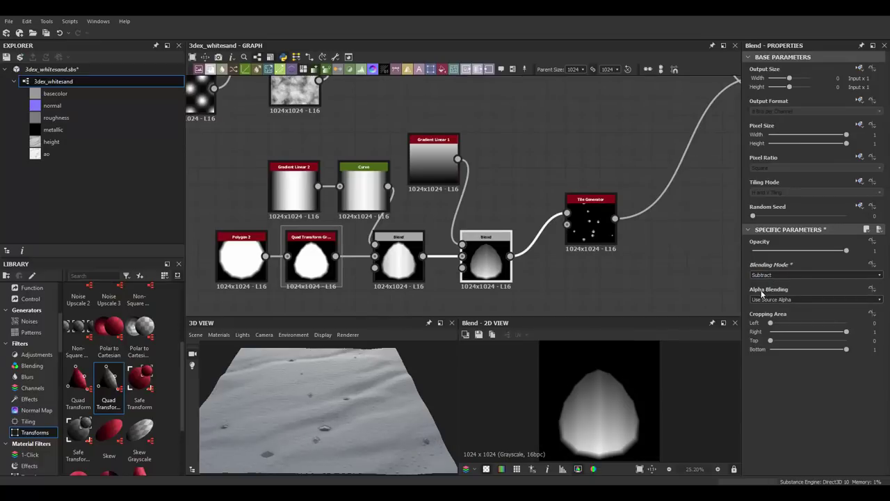
drag(355, 418, 366, 394)
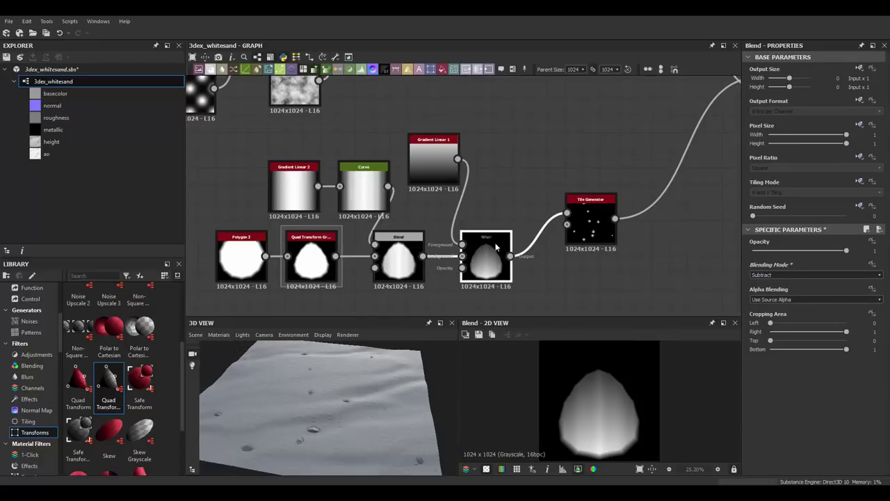
drag(847, 250, 789, 250)
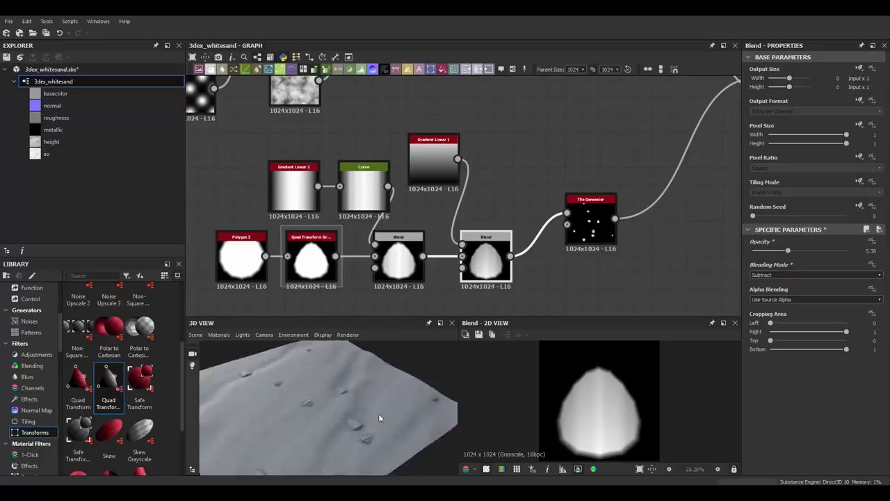
mouse_move(378, 413)
mouse_down()
mouse_move(322, 396)
mouse_move(350, 411)
mouse_move(359, 395)
mouse_move(390, 390)
mouse_up()
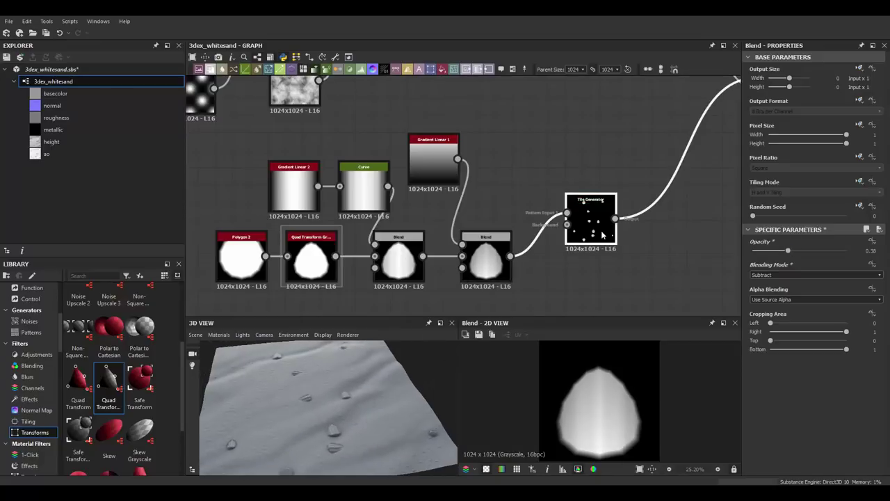
Step: Shrink the shells to about 1.37 scale and set the Tile Generator's X and Y amounts to 7
click(591, 224)
scroll(799, 452, down, 5)
drag(845, 435, 820, 433)
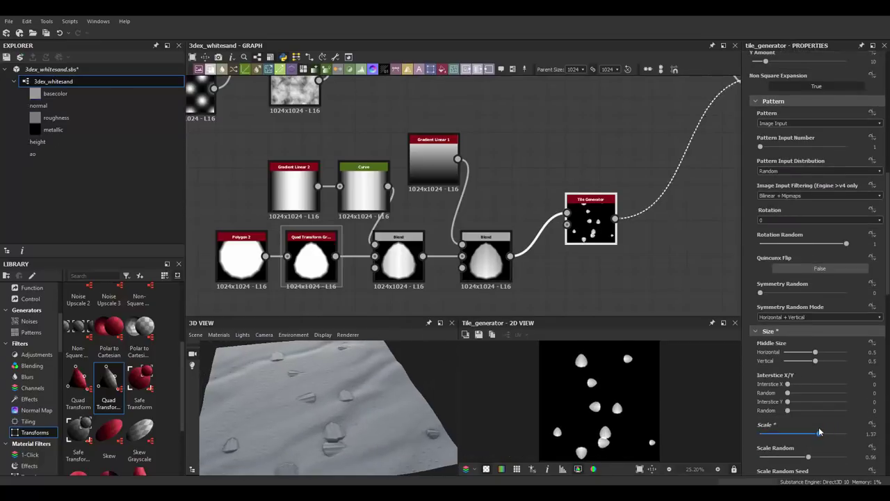
scroll(793, 348, up, 3)
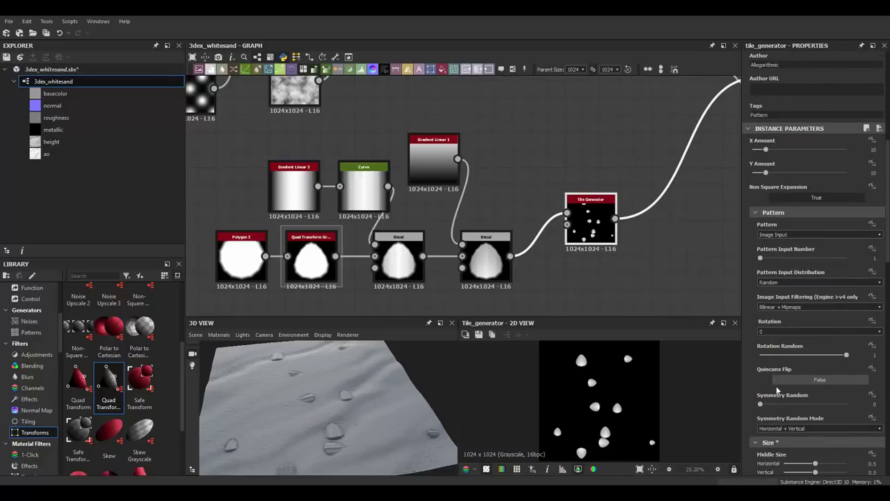
drag(765, 152, 762, 151)
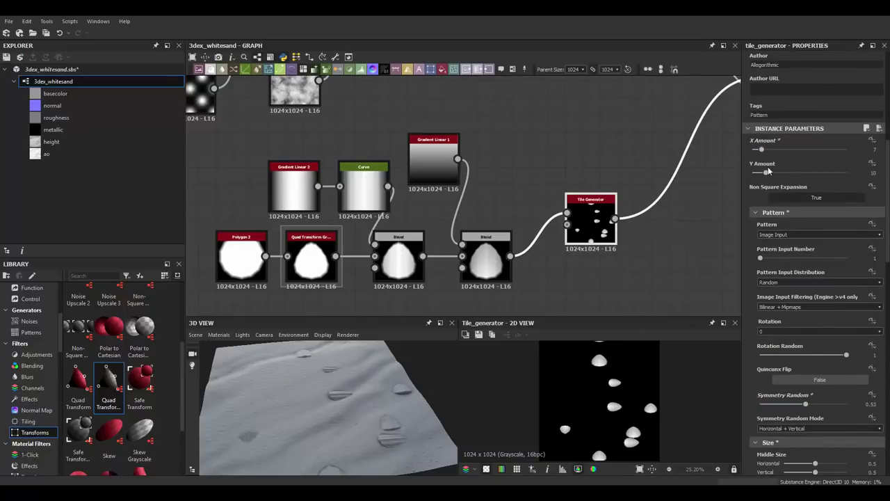
drag(320, 393, 376, 380)
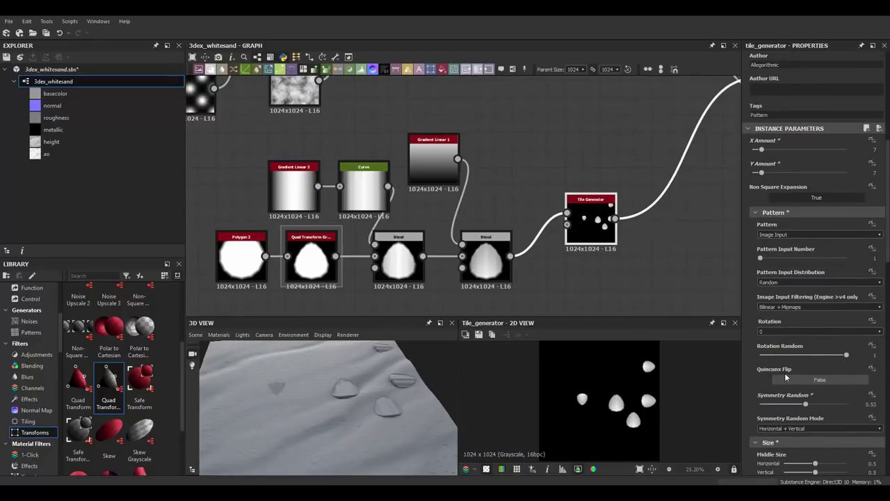
Step: Reduce the shell row offset, tweak position randomness, and lower rotation randomness to 0.18
scroll(785, 372, down, 6)
drag(777, 406, 766, 406)
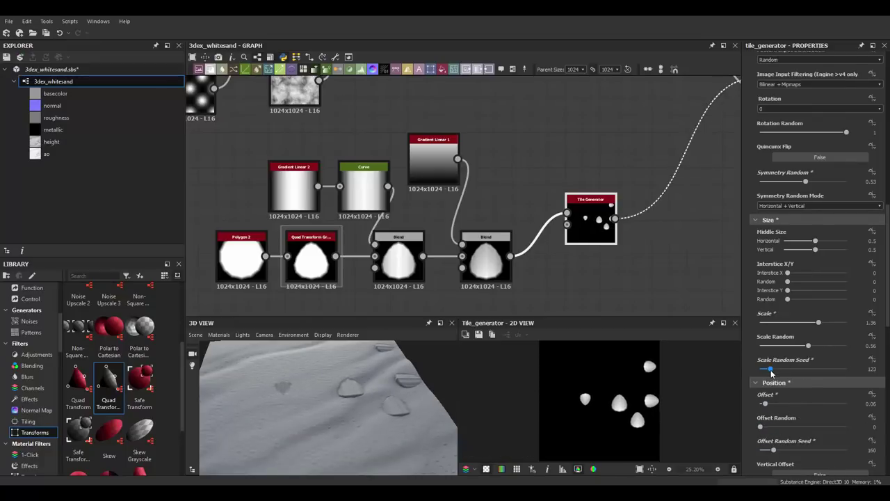
scroll(785, 359, up, 1)
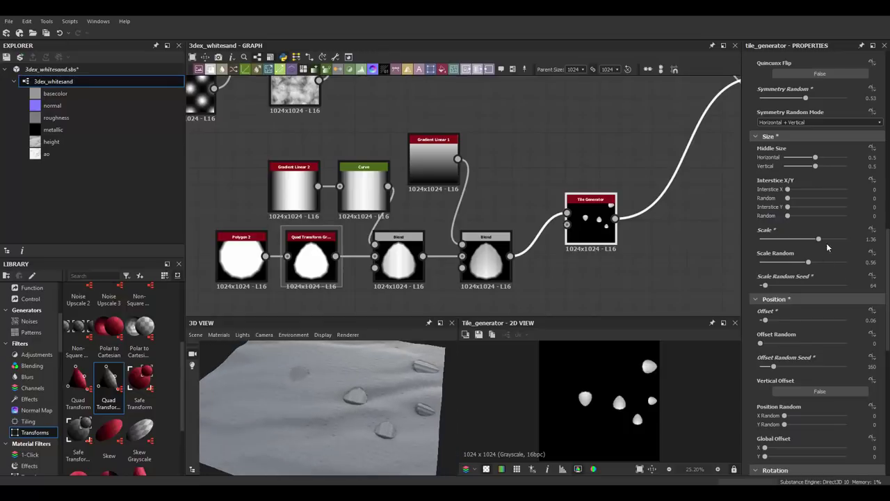
scroll(827, 243, up, 1)
drag(806, 236, 759, 237)
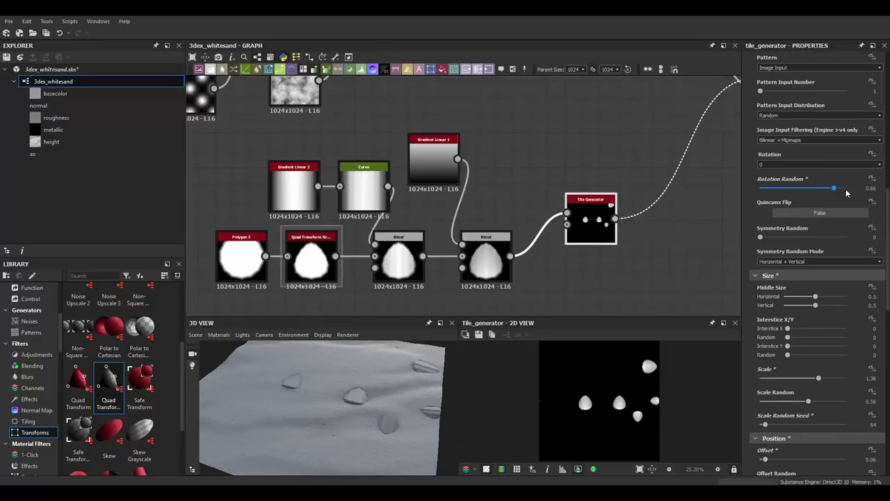
scroll(835, 222, down, 1)
scroll(822, 278, down, 4)
scroll(820, 304, down, 1)
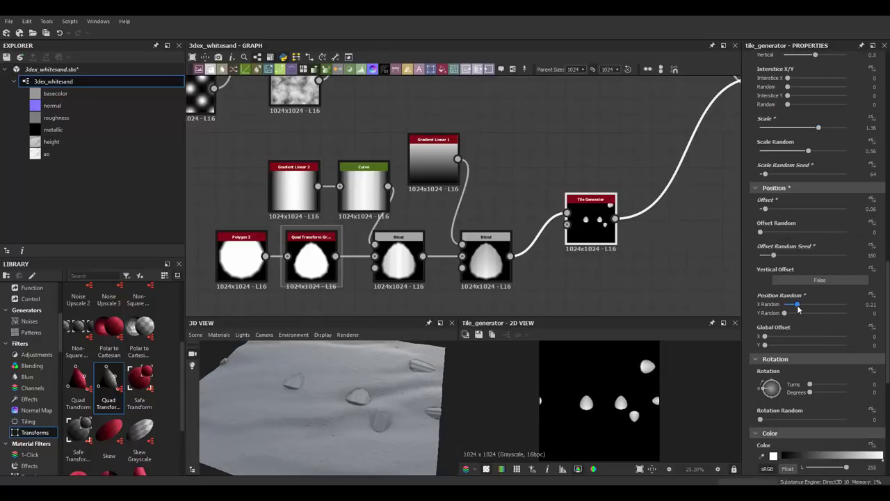
drag(768, 339, 776, 363)
scroll(810, 376, down, 1)
mouse_move(398, 400)
mouse_down()
mouse_move(343, 387)
mouse_move(383, 384)
mouse_up()
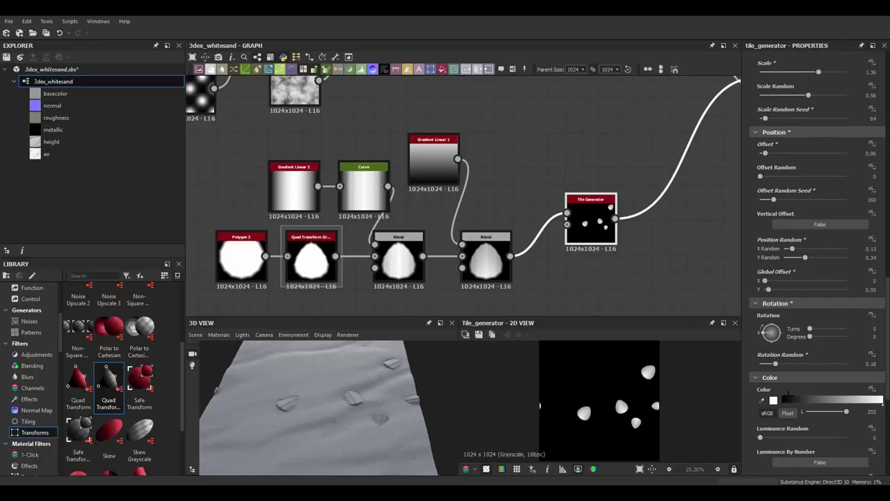
scroll(788, 389, down, 2)
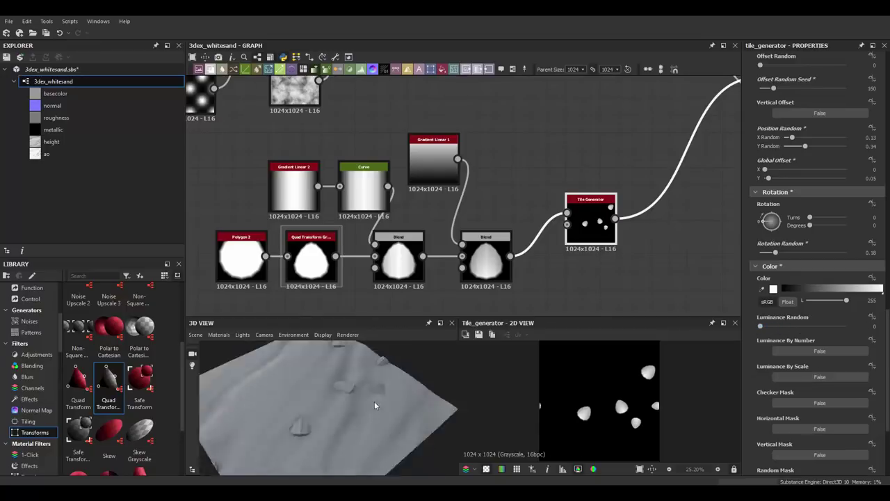
Step: Pull the Quad Transform's top corner down for a flatter dome and nudge a Blend's opacity up
drag(374, 407, 362, 389)
middle_drag(299, 259, 374, 211)
click(374, 210)
double_click(375, 210)
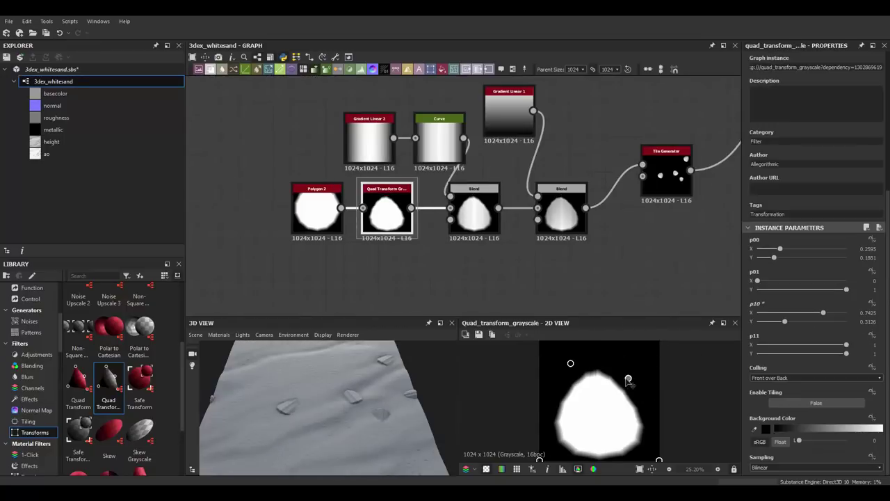
drag(571, 363, 572, 393)
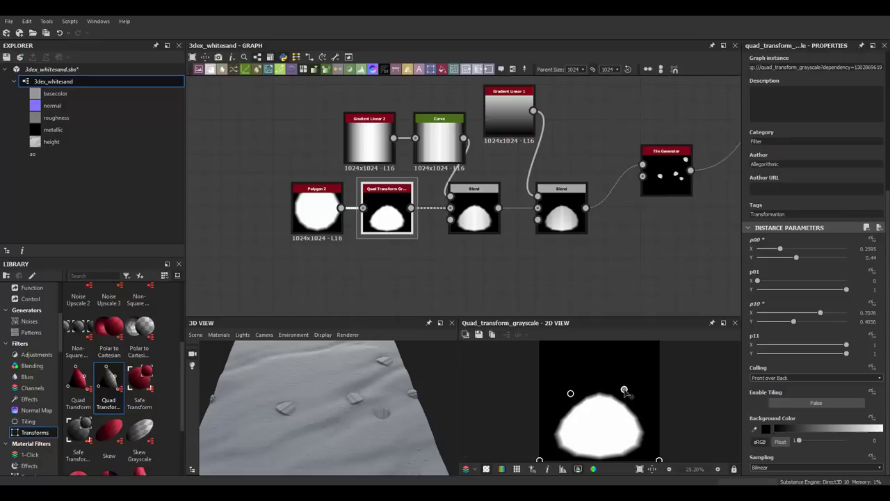
click(561, 222)
drag(790, 252, 803, 253)
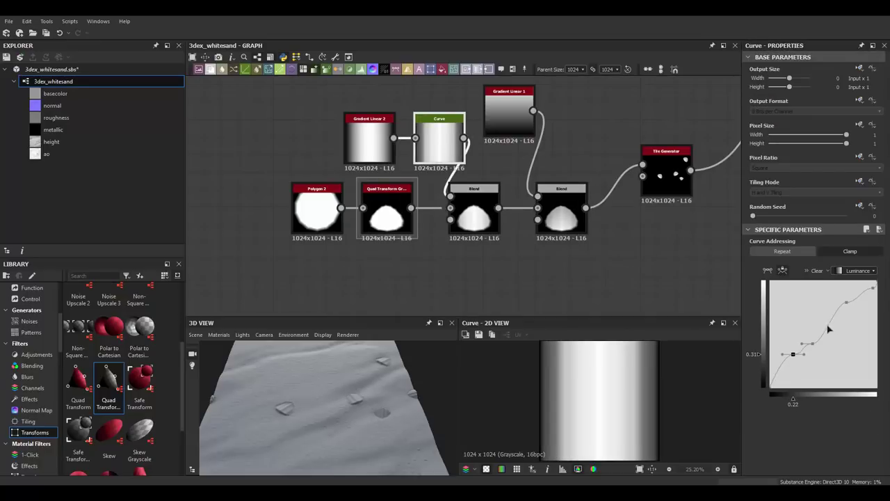
Step: Add a raised point to the gradient Curve to reshape the shell falloff
drag(829, 329, 826, 316)
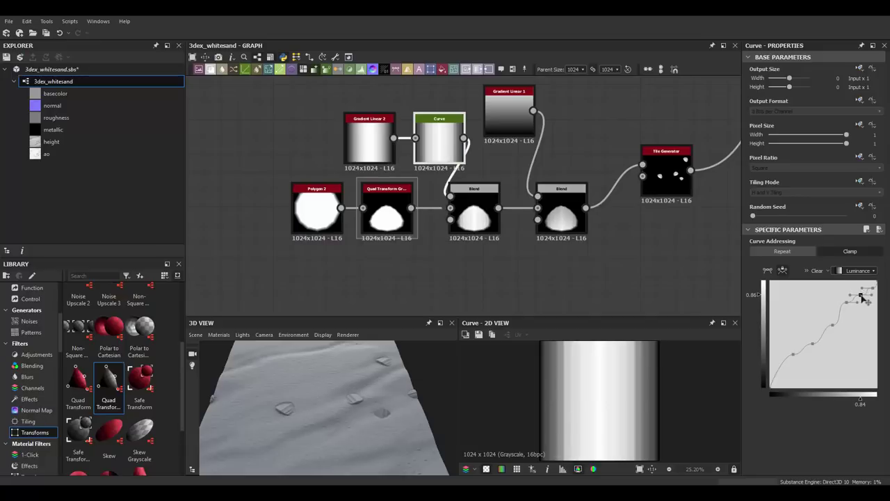
drag(411, 414, 389, 399)
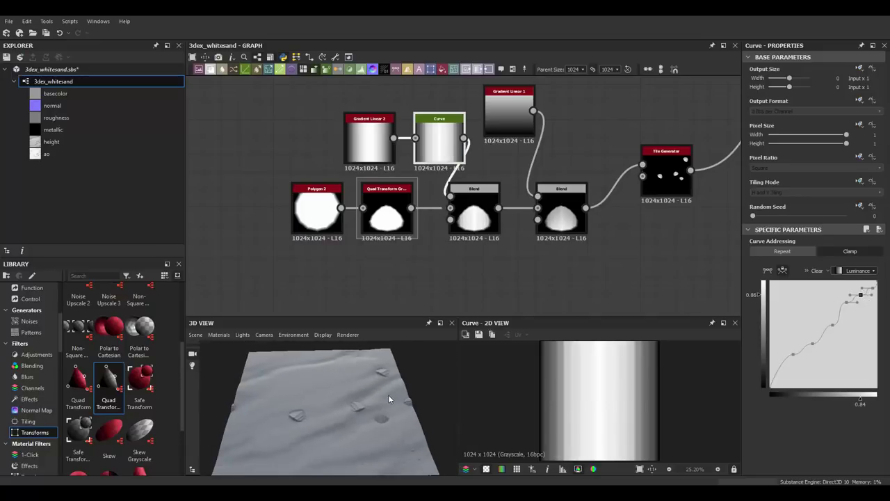
scroll(500, 223, down, 3)
scroll(130, 397, down, 2)
scroll(130, 397, down, 2)
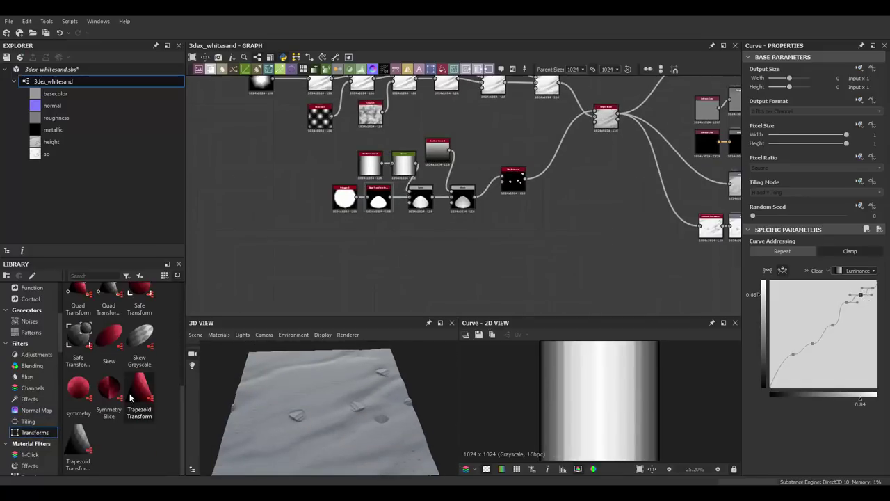
Step: Drag the Star node from the library's Patterns section into the graph
click(35, 334)
scroll(182, 315, down, 2)
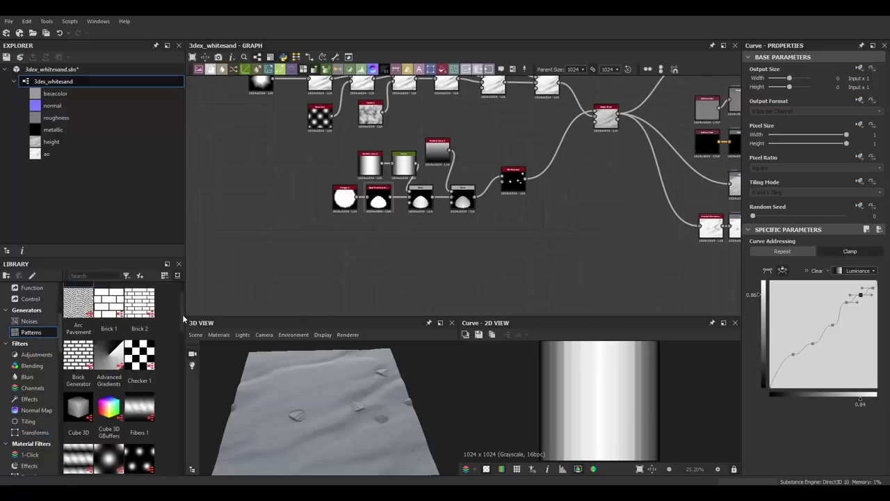
scroll(177, 375, down, 2)
scroll(176, 395, down, 2)
scroll(177, 399, down, 2)
scroll(176, 400, down, 3)
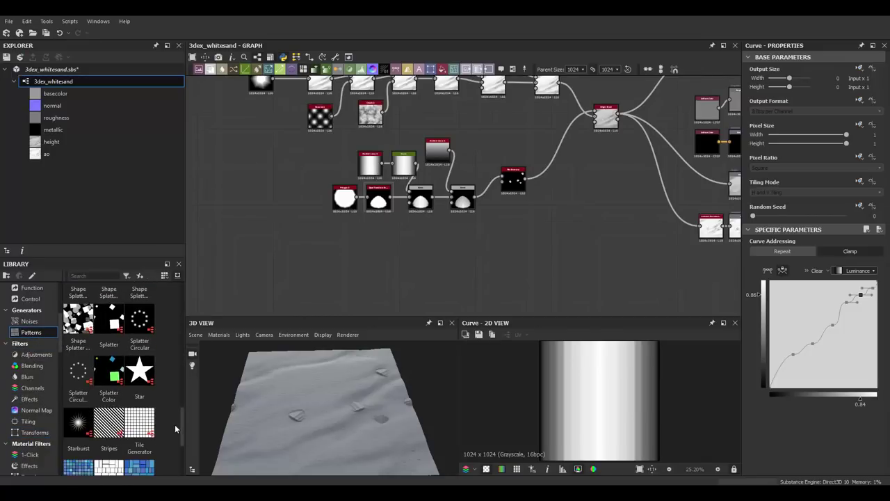
drag(139, 372, 457, 258)
scroll(531, 273, up, 2)
scroll(807, 358, down, 1)
Step: Add a Bevel after the Star and lower its bevel distance
scroll(451, 260, up, 2)
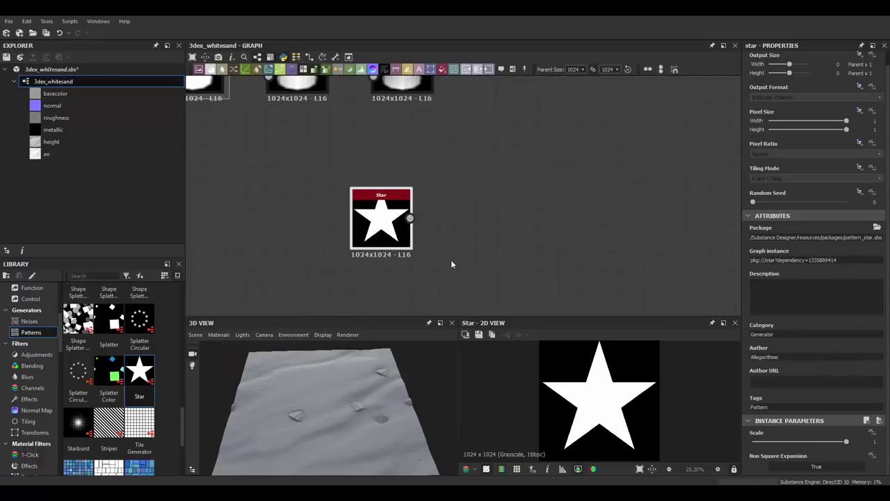
key(space)
text(bevel)
key(Return)
drag(823, 442, 782, 443)
scroll(449, 205, up, 1)
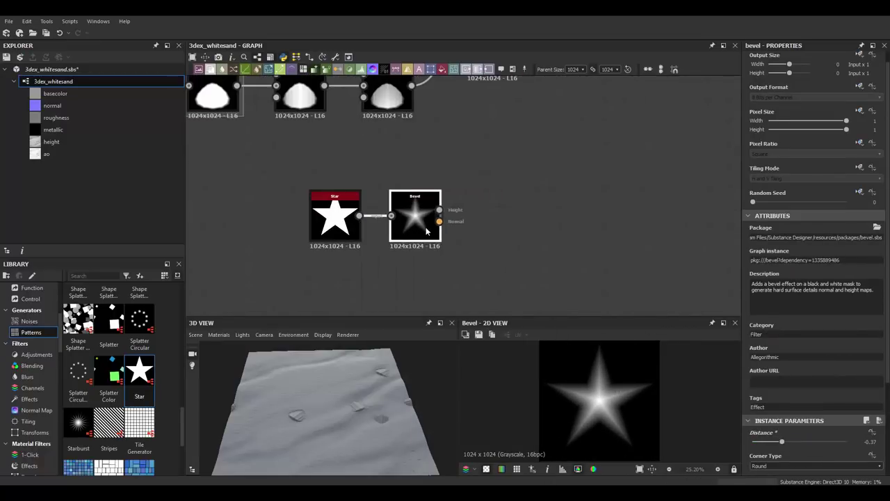
scroll(438, 224, up, 2)
Step: Warp the bevelled star with a Perlin Noise input at intensity 0.07
key(space)
text(warp)
key(Return)
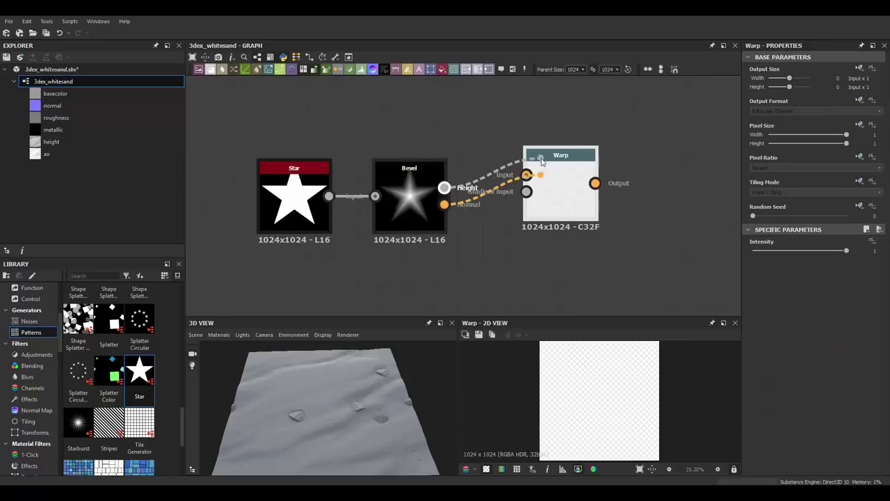
key(space)
text(per)
click(553, 225)
drag(505, 286, 526, 204)
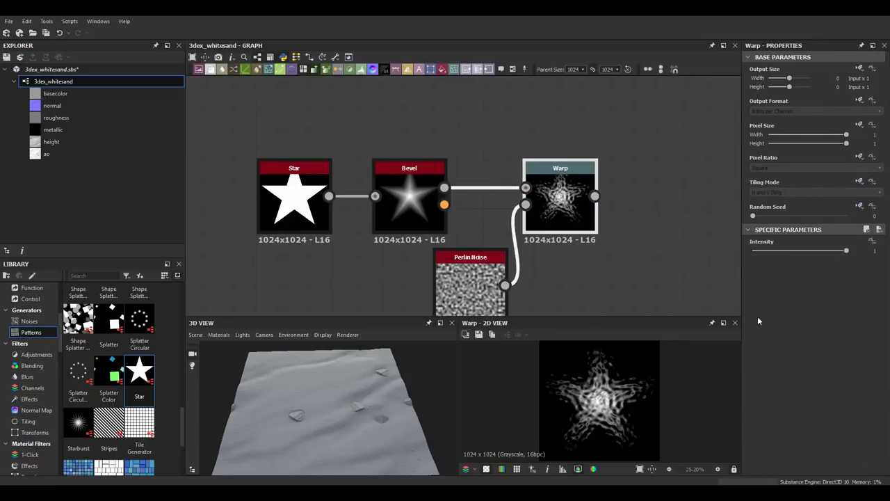
click(759, 251)
scroll(646, 438, down, 3)
scroll(521, 174, down, 3)
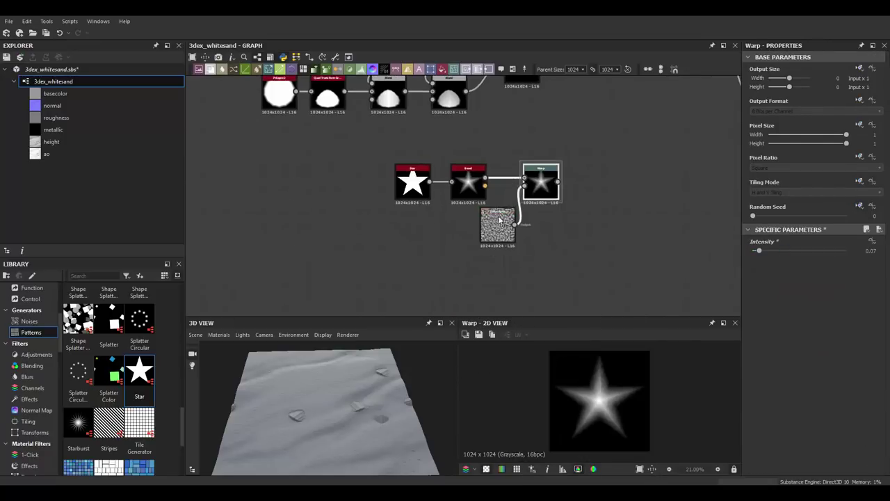
scroll(529, 181, down, 1)
Step: Add a Height Blend and link the warped star into it
middle_drag(594, 105, 582, 123)
key(space)
text(height)
key(Return)
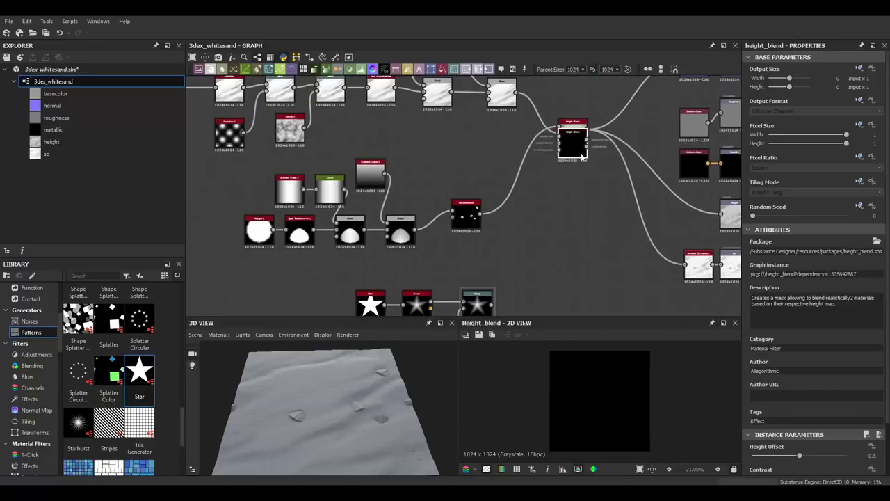
drag(599, 197, 599, 226)
Step: Place a new Tile Generator fed by the warped star
scroll(485, 258, up, 2)
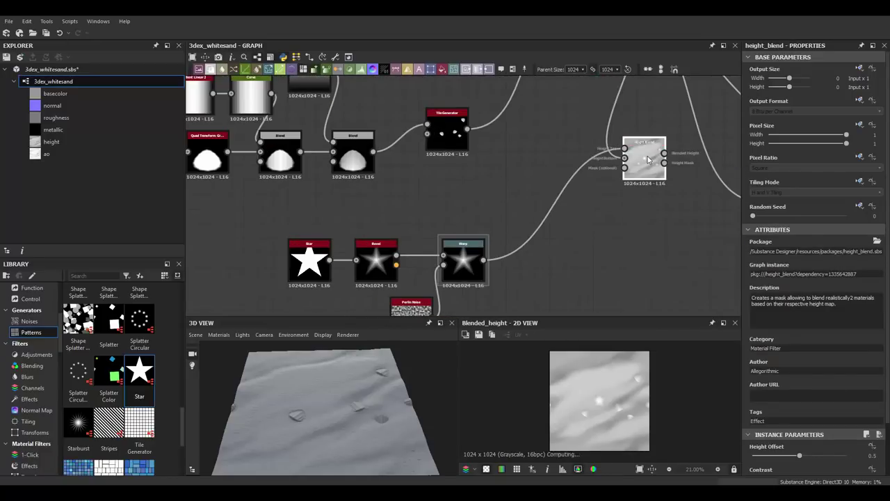
scroll(633, 392, up, 2)
middle_drag(487, 188, 530, 184)
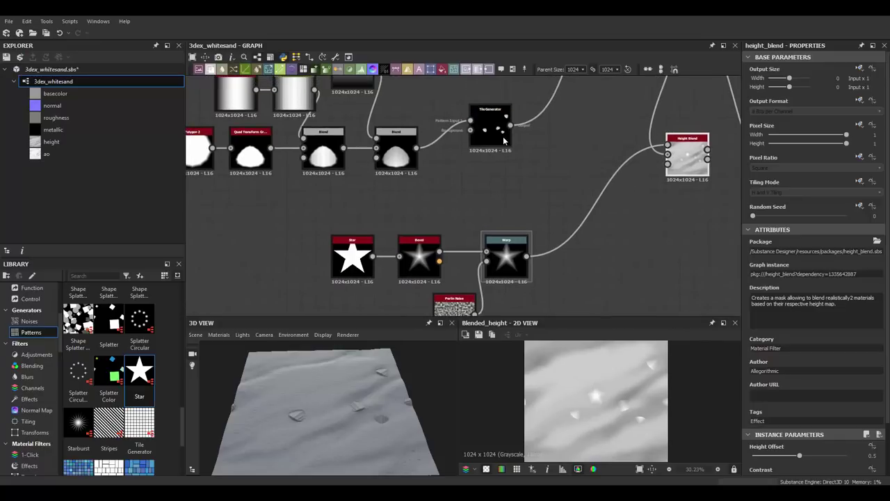
drag(139, 431, 481, 193)
Step: Preview the scattered stars in 2D and set the star tile offset to 0.16
double_click(632, 269)
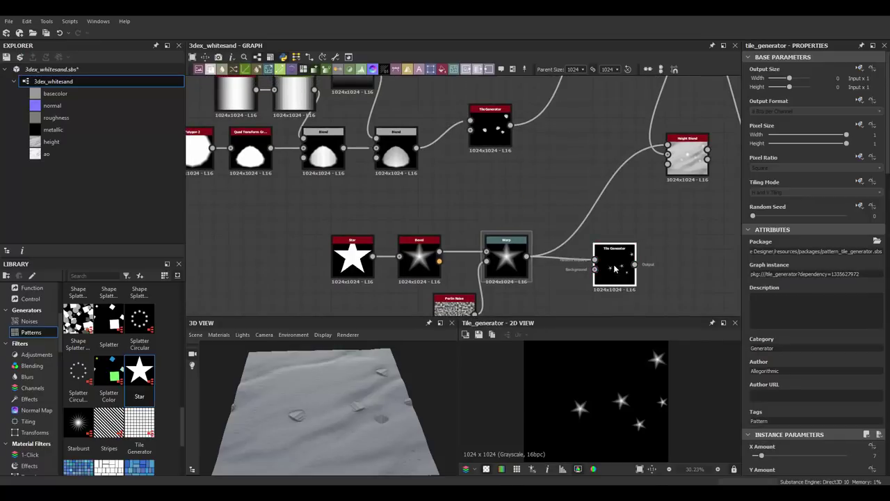
middle_drag(631, 269, 557, 205)
scroll(788, 388, down, 5)
scroll(812, 363, down, 5)
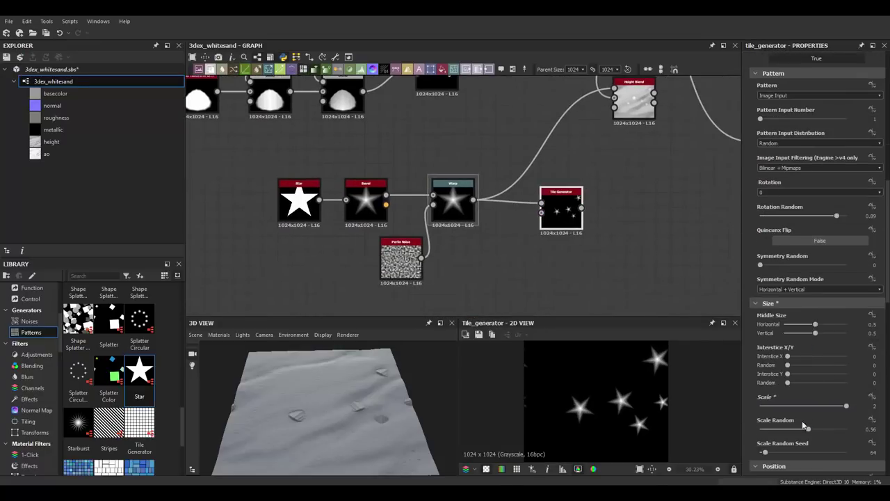
scroll(807, 348, down, 4)
click(776, 377)
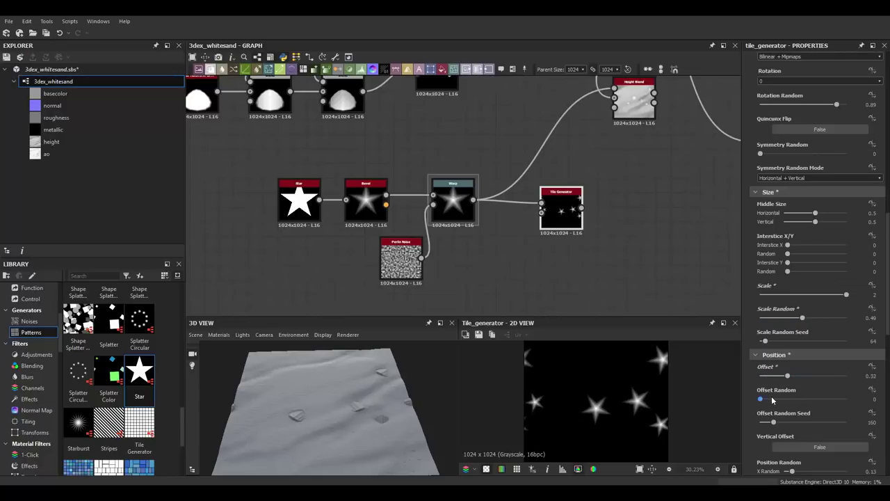
scroll(776, 428, down, 3)
drag(783, 424, 784, 428)
scroll(821, 403, down, 5)
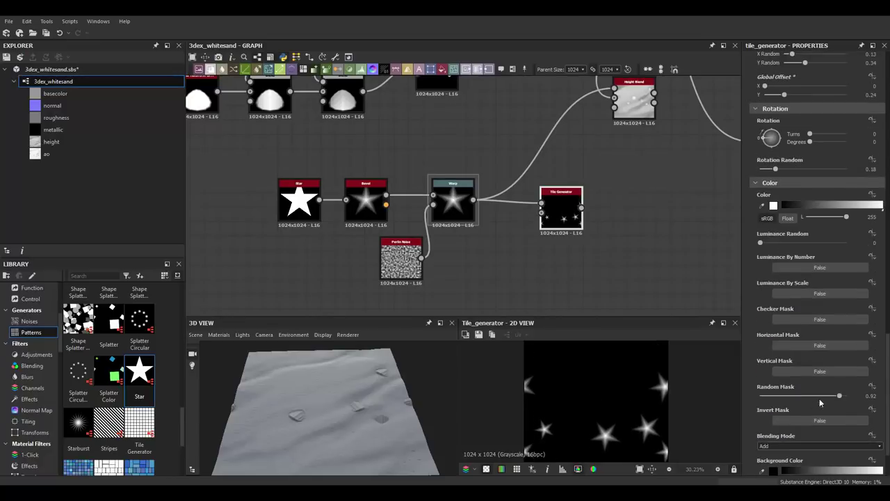
scroll(544, 219, down, 2)
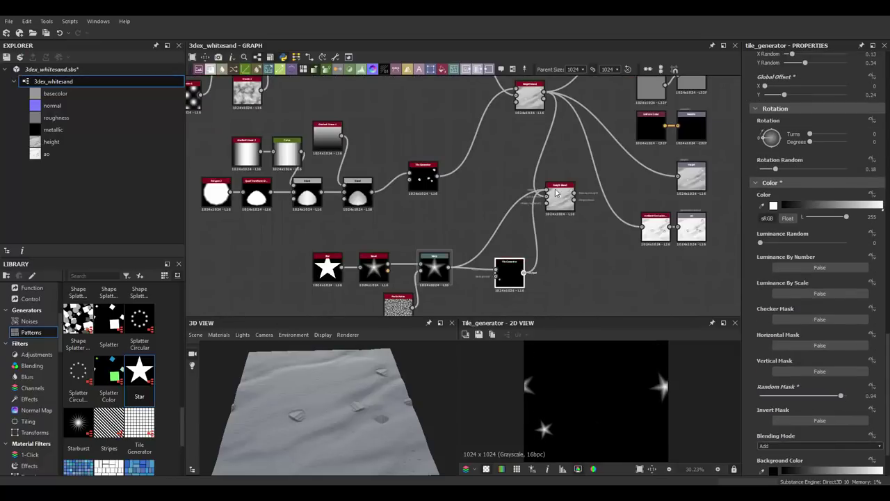
Step: Duplicate the Height Blend, wire the star tiles into it at Height Offset 0.57, and chain it onward
click(556, 195)
key(ctrl+c)
key(ctrl+v)
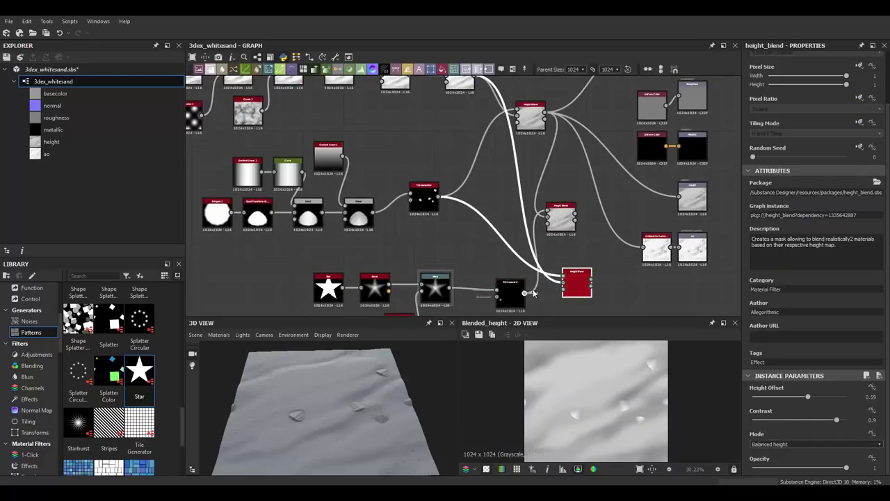
click(590, 276)
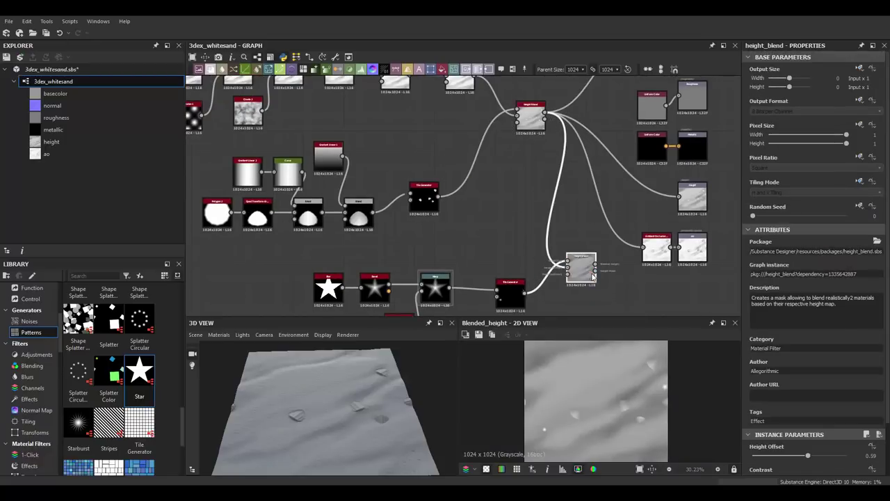
scroll(807, 389, down, 2)
mouse_move(808, 396)
mouse_down()
mouse_move(796, 395)
mouse_move(806, 395)
mouse_up()
middle_drag(617, 200, 596, 221)
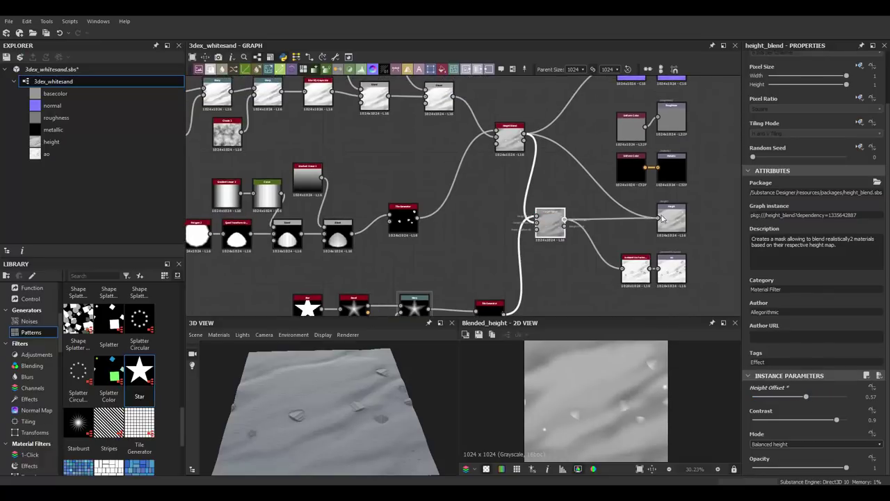
drag(662, 219, 610, 140)
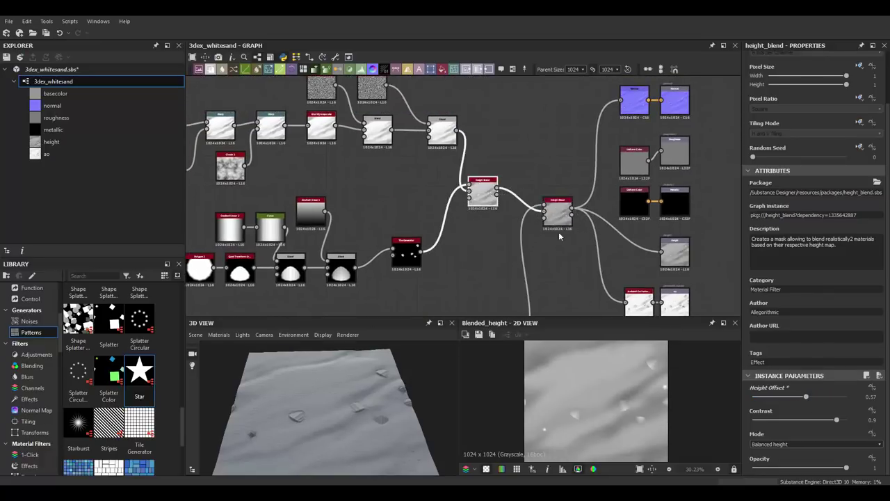
middle_drag(549, 279, 560, 104)
scroll(504, 205, up, 2)
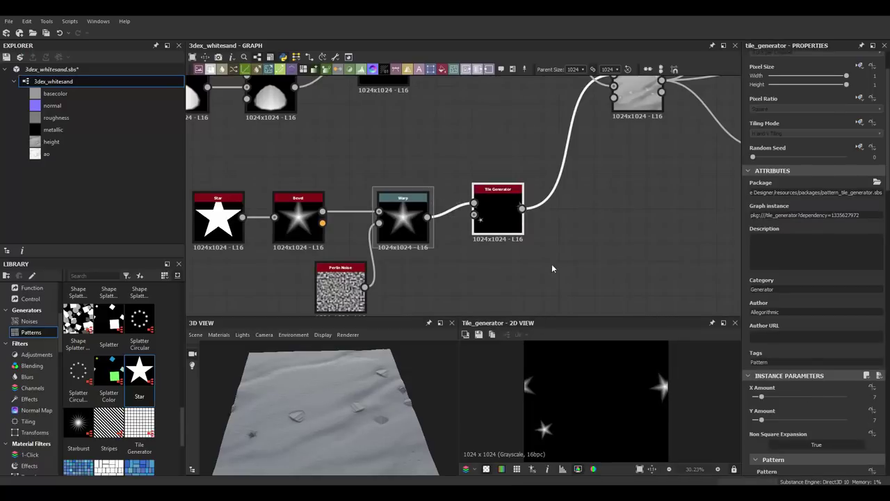
Step: Raise the star Height Blend's Height Offset to 0.71 for stronger stars
scroll(814, 374, down, 3)
scroll(811, 395, down, 3)
scroll(811, 417, down, 3)
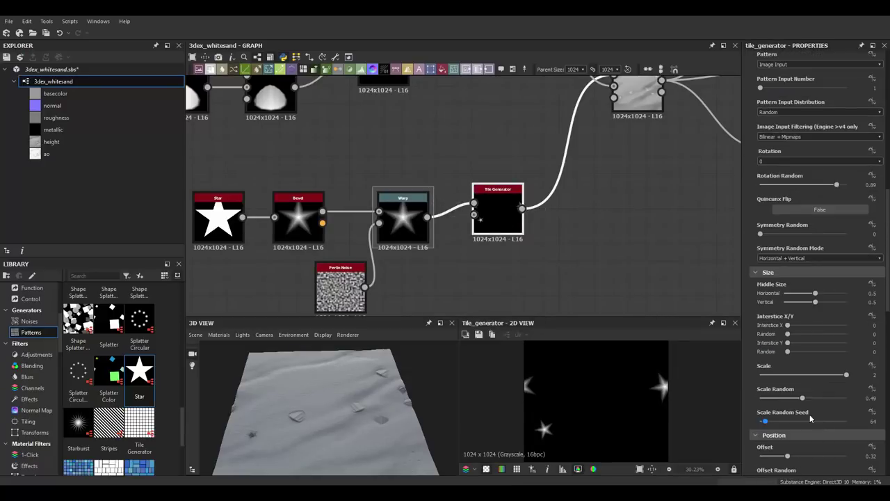
drag(773, 395, 782, 395)
scroll(782, 395, down, 3)
drag(766, 426, 784, 426)
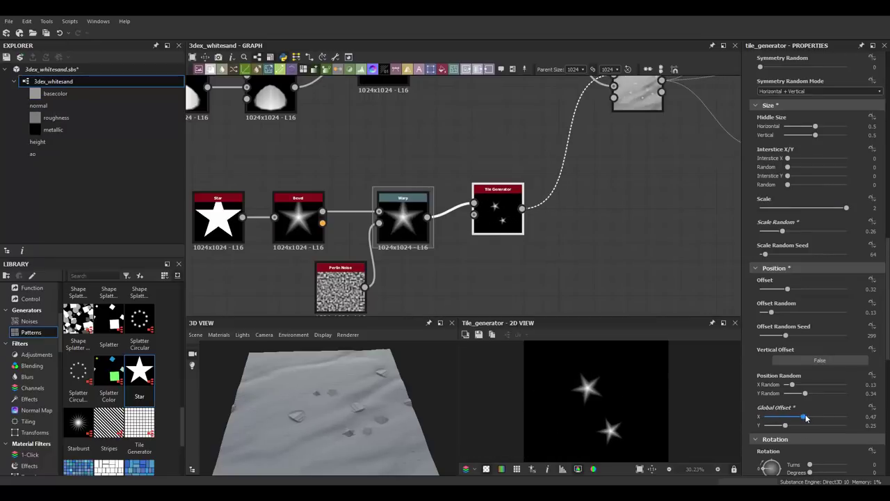
middle_drag(626, 174, 595, 208)
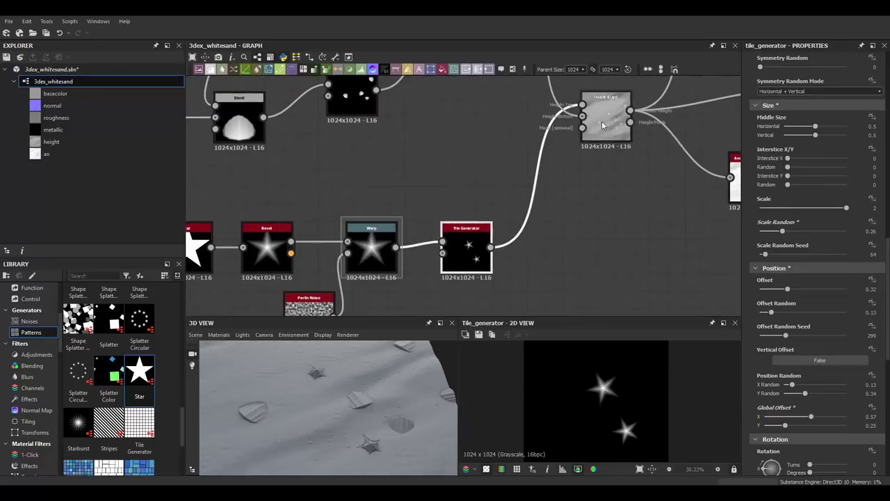
click(606, 119)
drag(805, 397, 821, 395)
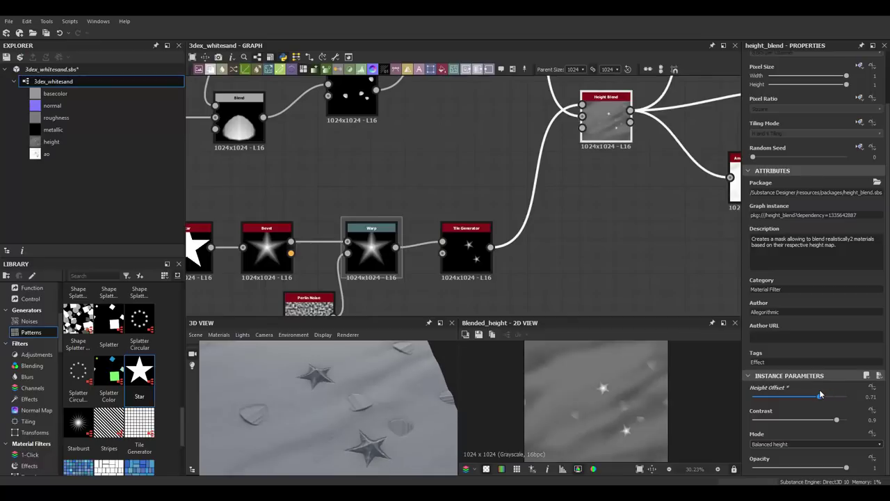
Step: Insert a Histogram Range node after Tile Generator and narrow its Range so stars turn greyer
scroll(452, 209, up, 2)
click(462, 216)
key(space)
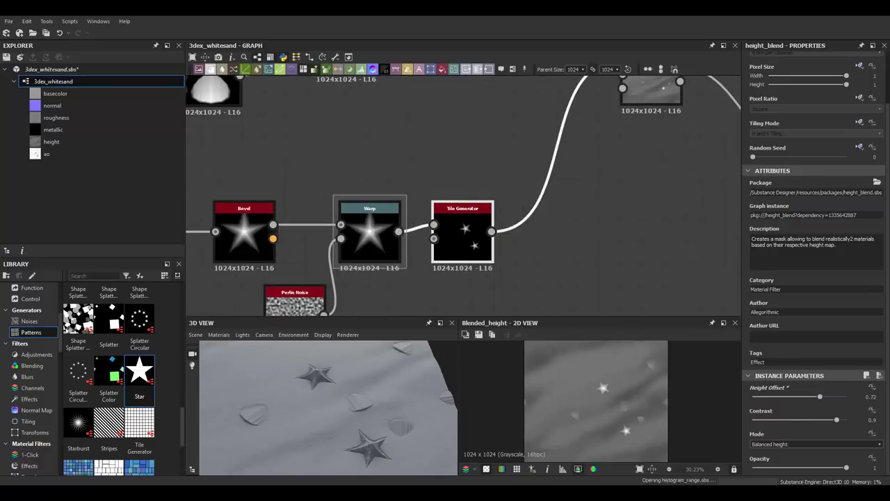
click(557, 230)
drag(799, 445, 781, 438)
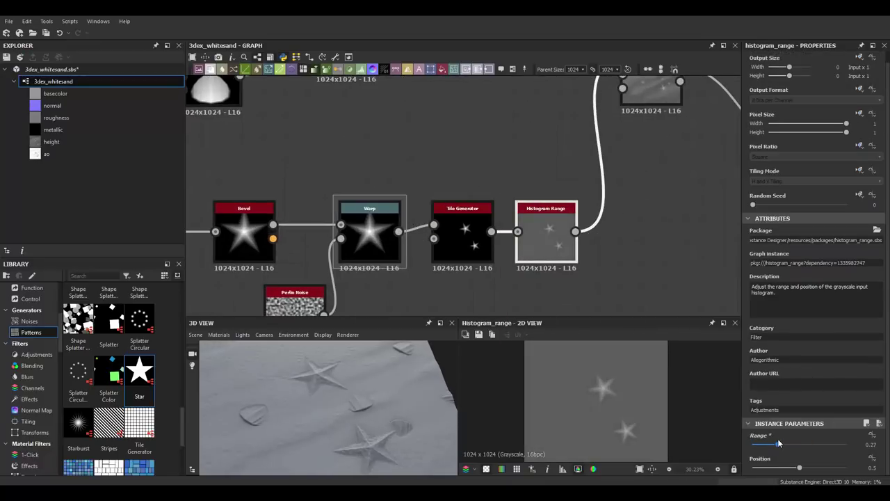
Step: Lower Height Offset to about 0.53, flatten stars with Contrast, and set histogram Range near 0.3
click(644, 102)
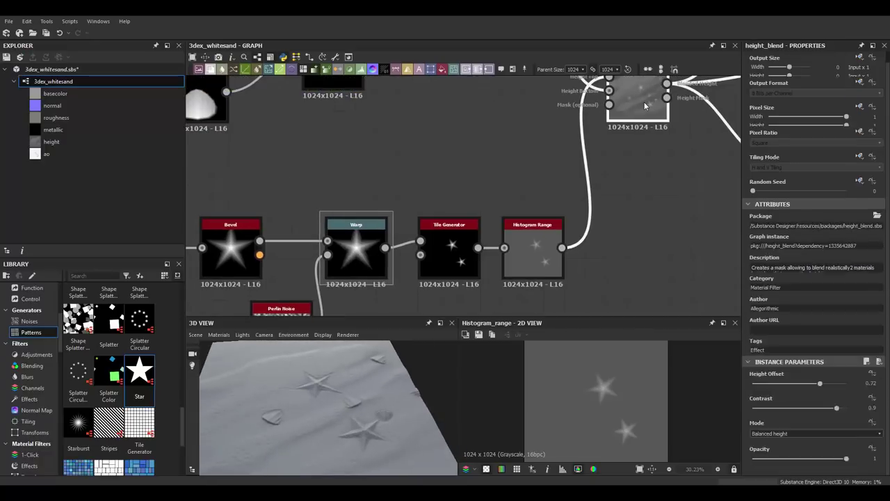
drag(810, 399, 804, 400)
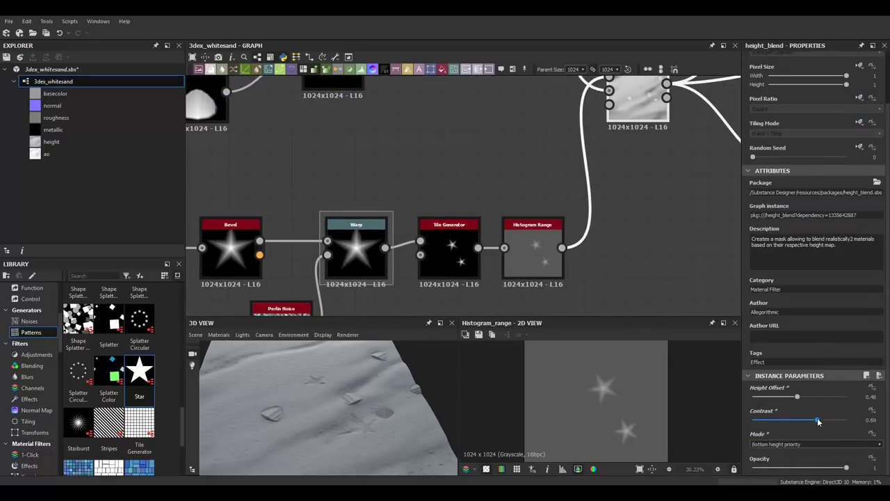
drag(808, 420, 835, 420)
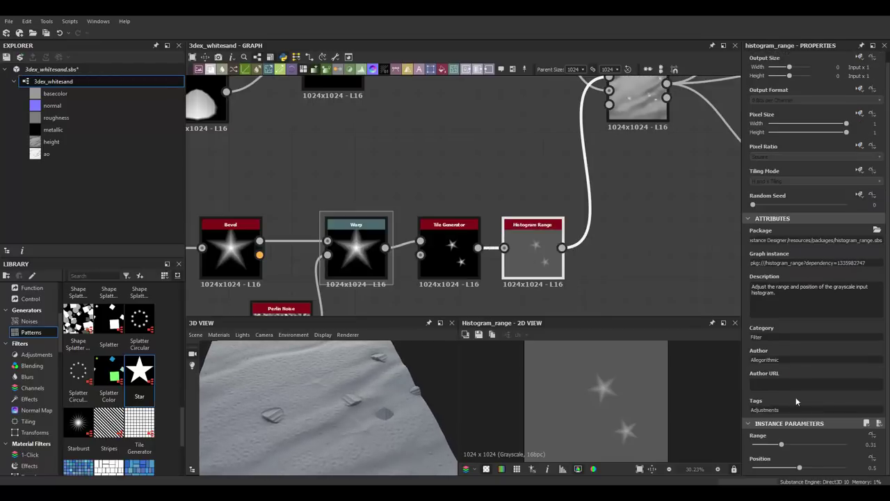
mouse_move(795, 442)
mouse_down()
mouse_move(829, 442)
mouse_move(780, 441)
mouse_move(816, 467)
mouse_move(818, 457)
mouse_up()
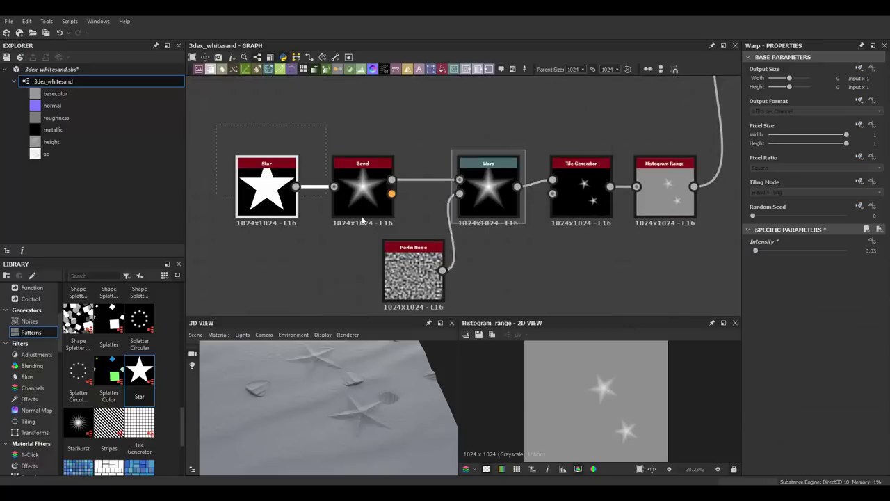
Step: Insert a Blur HQ Grayscale node after Warp with Intensity 4.26
key(space)
click(515, 260)
scroll(819, 455, down, 1)
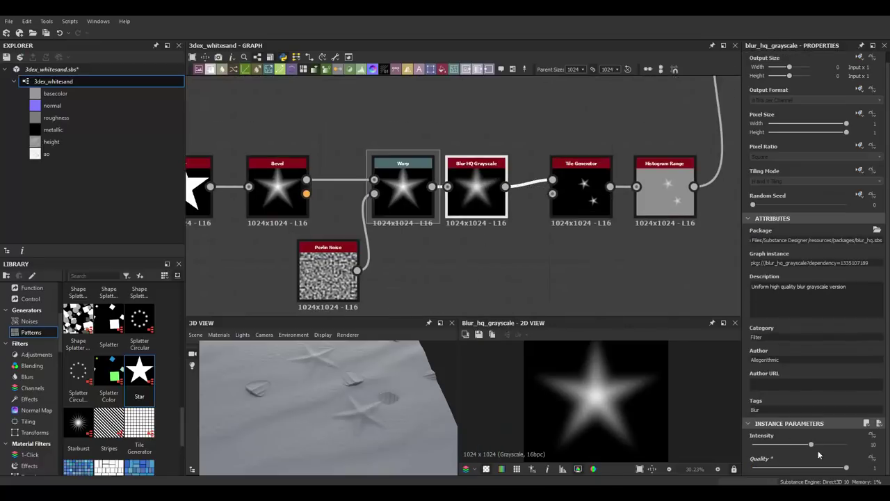
drag(773, 446, 778, 445)
drag(334, 390, 368, 380)
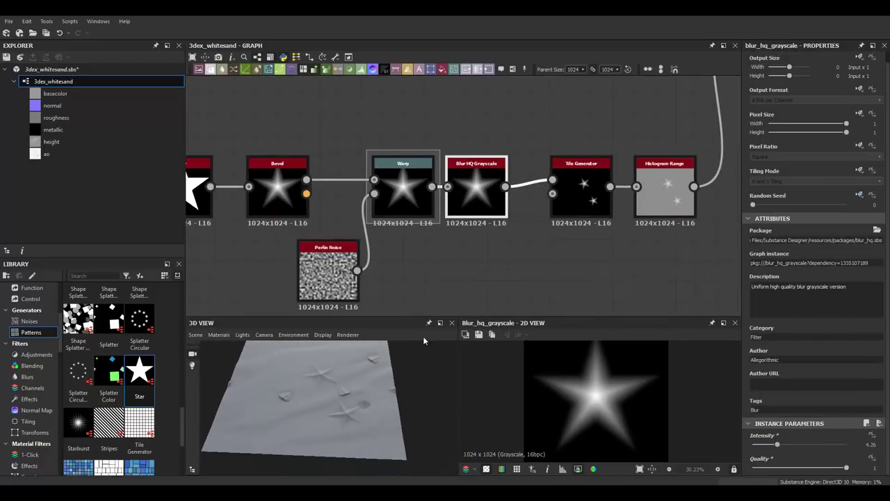
drag(417, 352, 344, 380)
drag(477, 202, 497, 202)
Step: Raise Tile Generator's Scale Random to 0.58 and Rotation Random to 0.19
click(581, 202)
scroll(821, 404, down, 5)
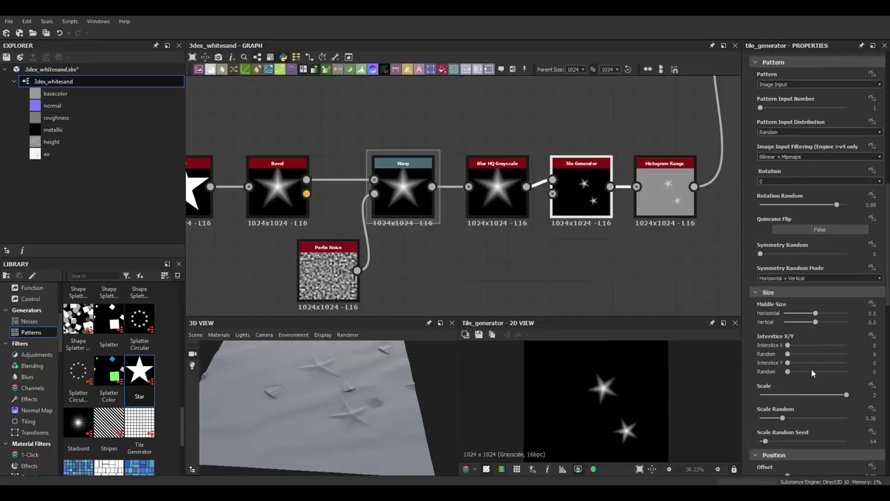
scroll(803, 393, down, 3)
scroll(789, 424, down, 6)
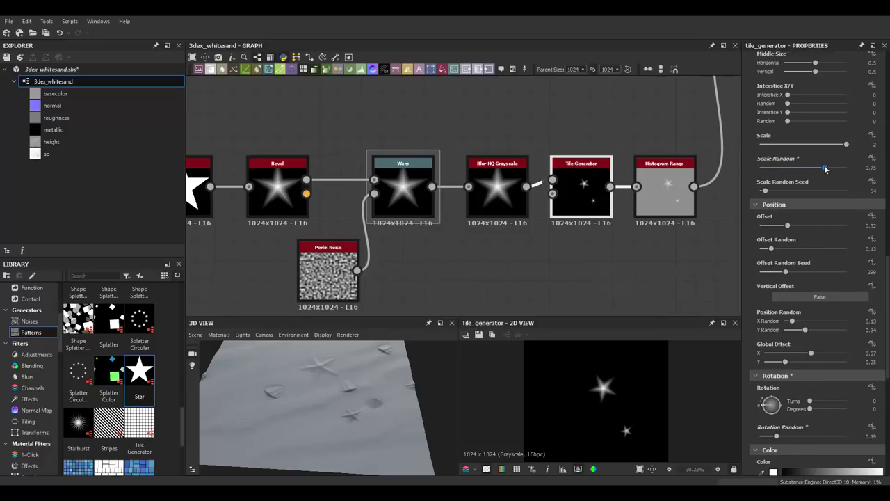
drag(334, 418, 299, 396)
scroll(487, 209, down, 3)
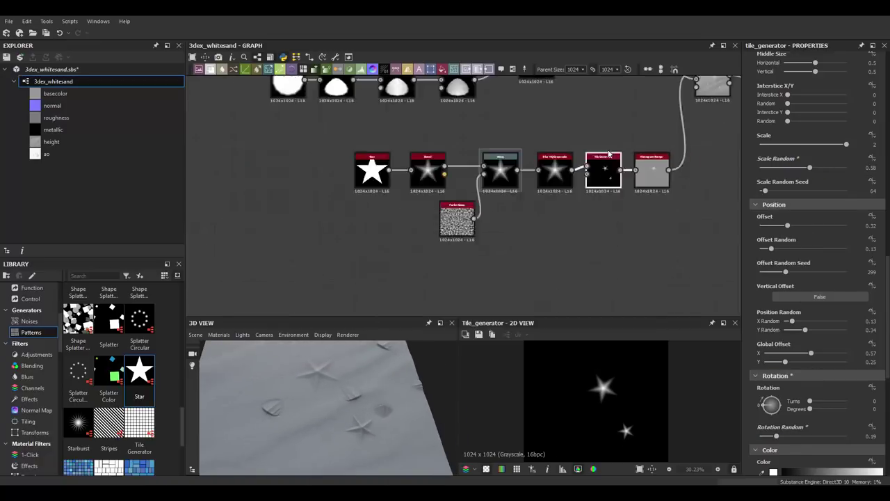
scroll(539, 233, up, 3)
Step: Lower the star Height Blend's Height Offset to 0.46
middle_drag(539, 234, 479, 316)
click(581, 194)
drag(800, 397, 782, 396)
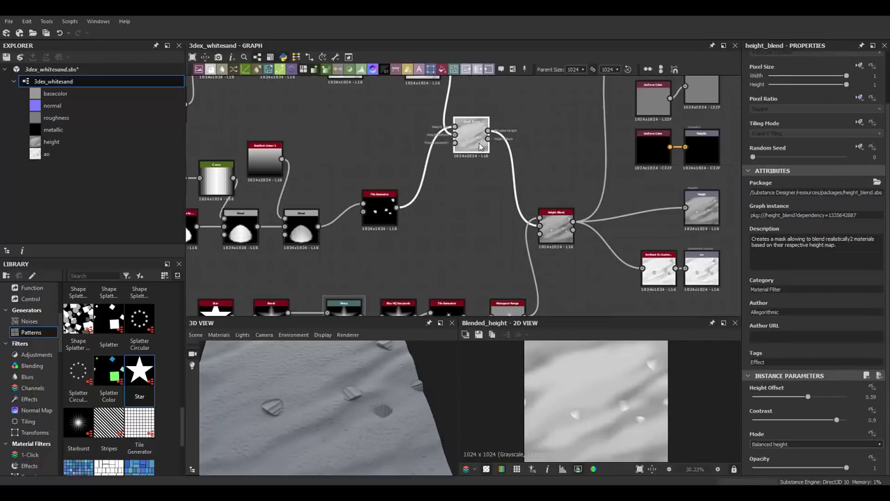
Step: Blend Height Blend with Histogram Range in a new Blend node, trying Multiply before returning to Copy
key(space)
click(543, 158)
drag(496, 142, 528, 159)
middle_drag(529, 209, 530, 175)
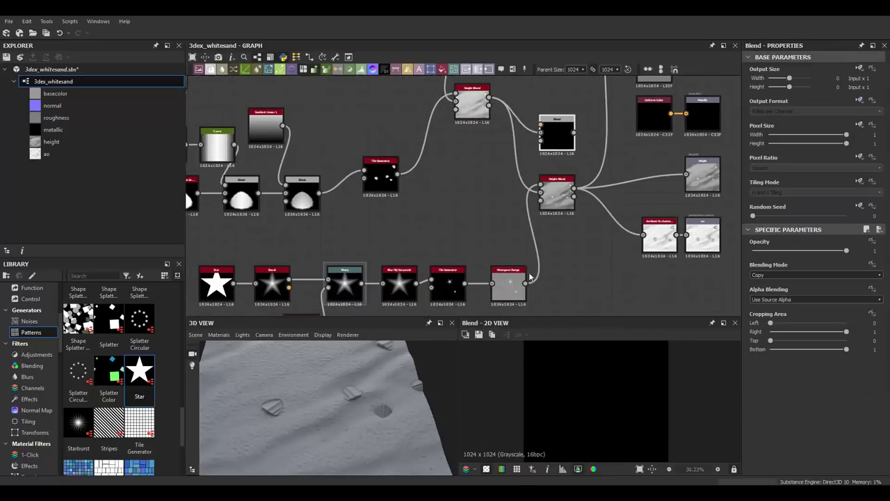
drag(527, 283, 540, 137)
click(816, 275)
click(769, 290)
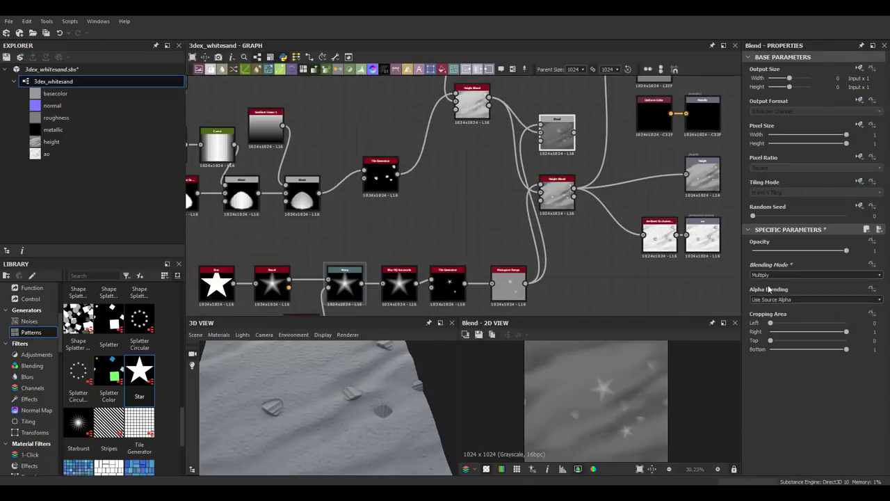
scroll(557, 128, down, 2)
click(815, 275)
click(781, 299)
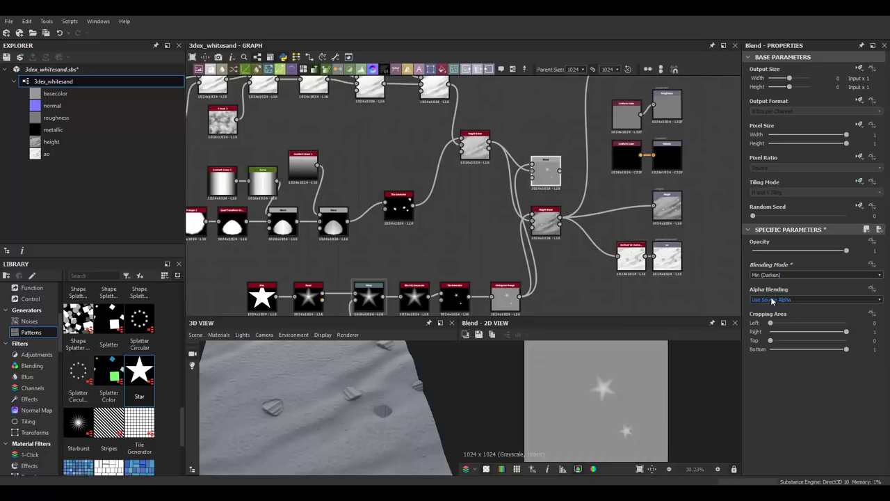
click(816, 274)
click(772, 286)
Step: Add a Histogram Scan node and wire its output into the Blend
mouse_move(461, 264)
middle_down()
mouse_move(487, 259)
mouse_move(509, 201)
middle_up()
key(space)
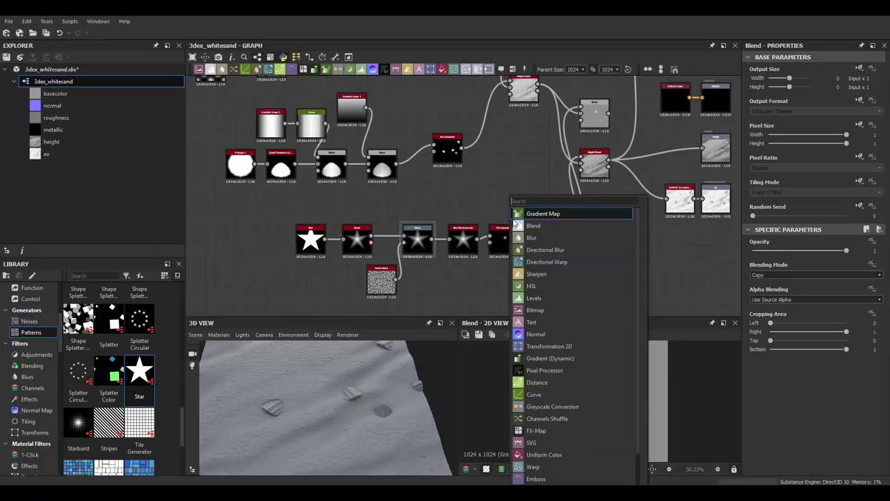
text(histo)
click(531, 226)
scroll(503, 240, up, 1)
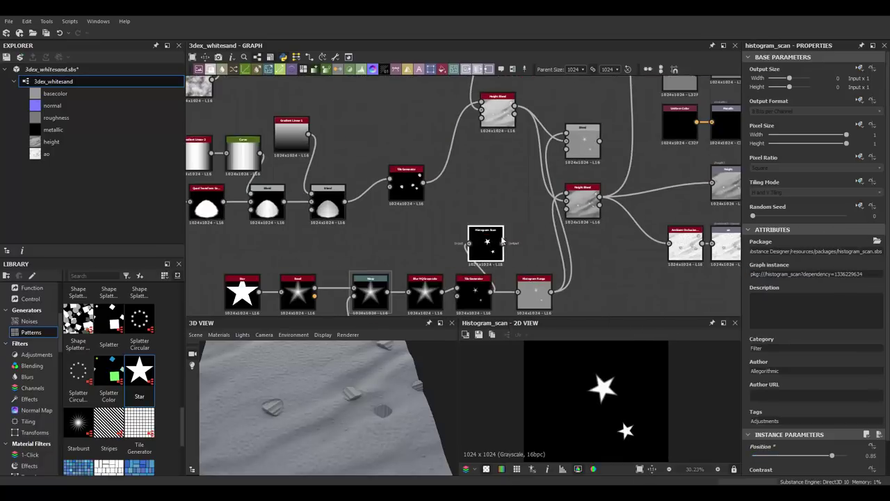
click(583, 143)
click(511, 218)
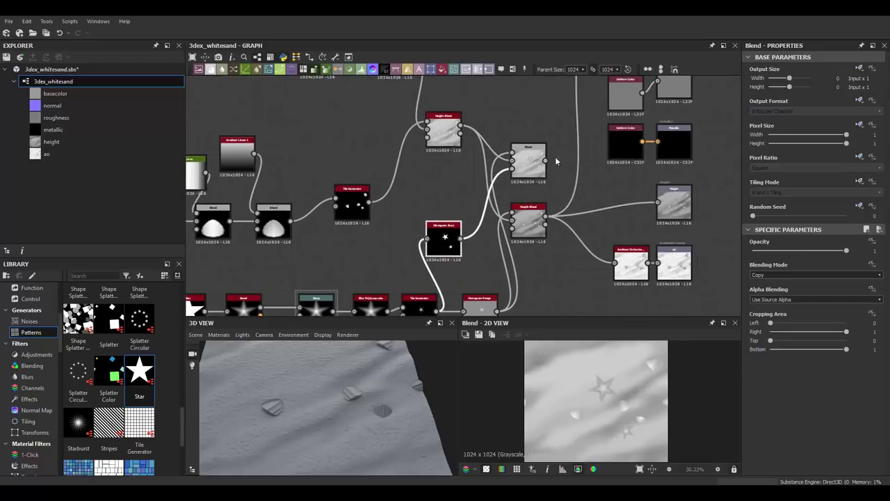
middle_drag(511, 218, 615, 275)
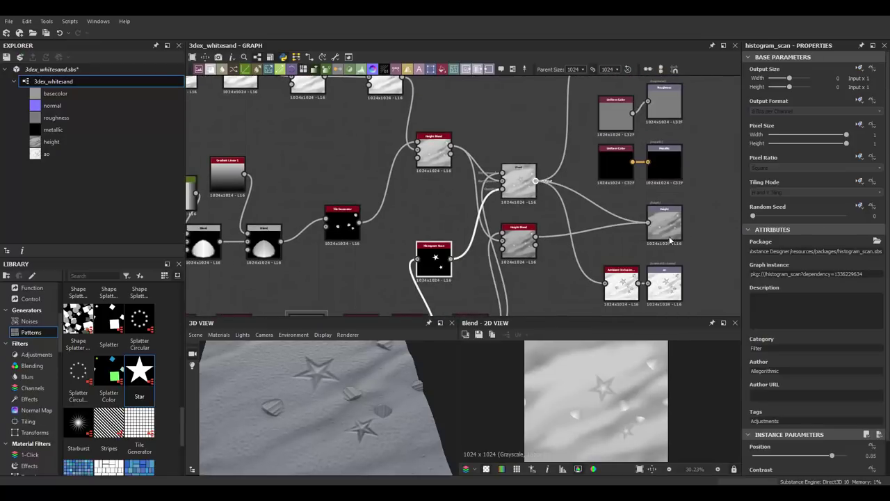
Step: Raise the Histogram Range Position to 0.99 and adjust the Histogram Scan position
middle_drag(480, 306, 533, 143)
click(540, 209)
drag(786, 444, 796, 444)
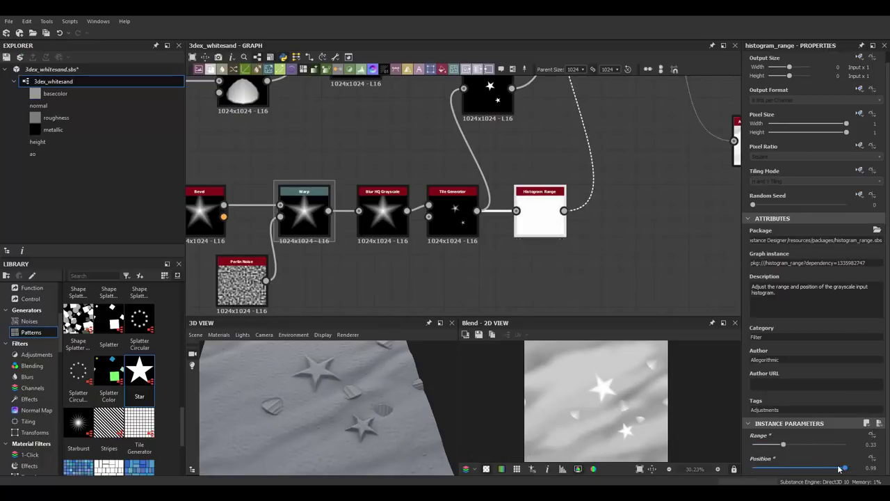
drag(385, 386, 308, 379)
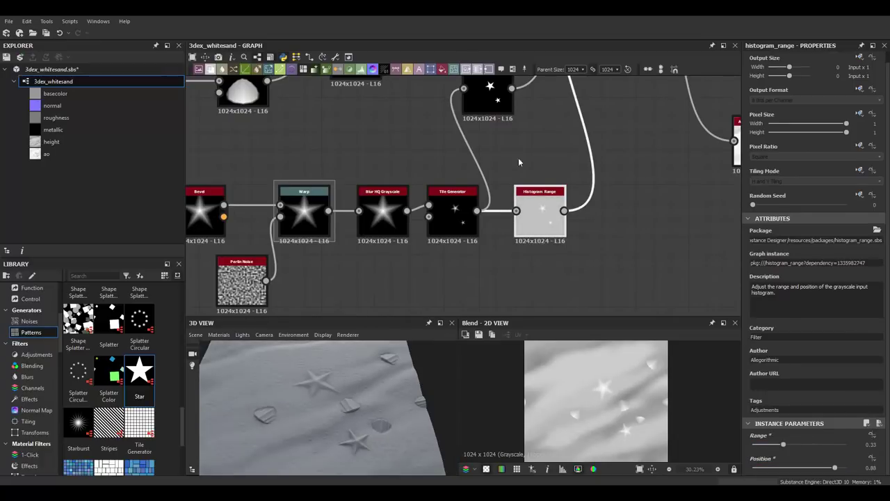
middle_drag(518, 157, 496, 224)
click(465, 149)
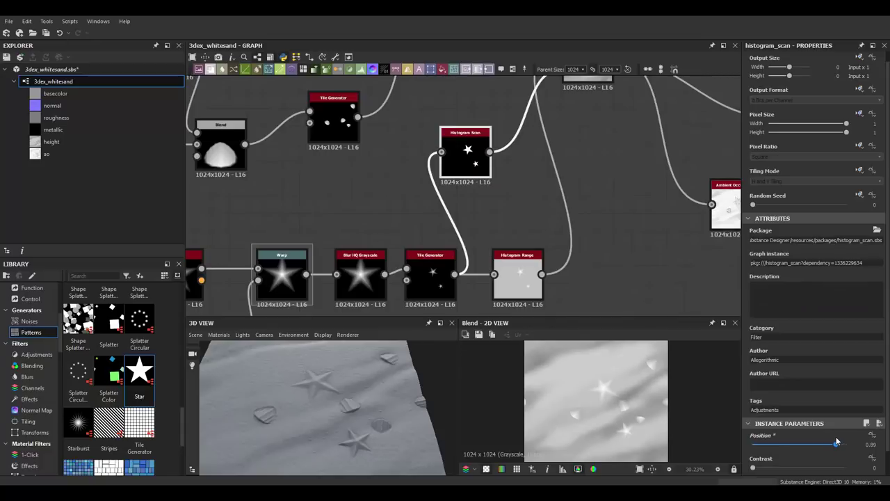
mouse_move(410, 387)
mouse_down()
mouse_move(361, 386)
mouse_move(410, 395)
mouse_move(390, 407)
mouse_move(358, 394)
mouse_up()
middle_drag(417, 209, 529, 181)
Step: Set the star Bevel distance to -0.34
click(304, 202)
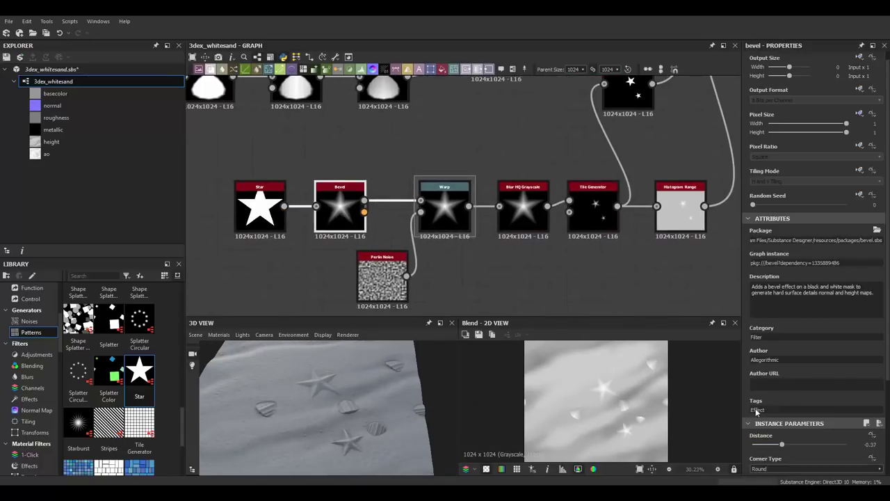
scroll(757, 411, down, 3)
drag(783, 361, 782, 362)
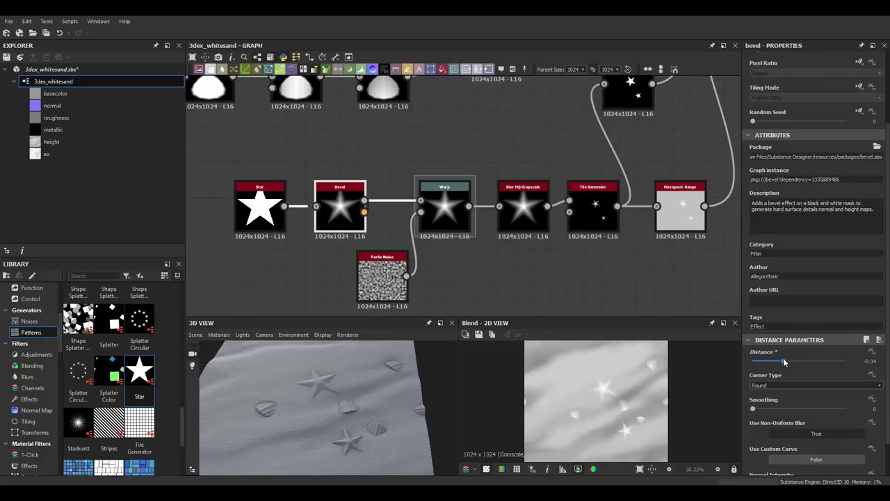
mouse_move(425, 389)
mouse_down()
mouse_move(328, 404)
mouse_move(292, 397)
mouse_up()
click(197, 334)
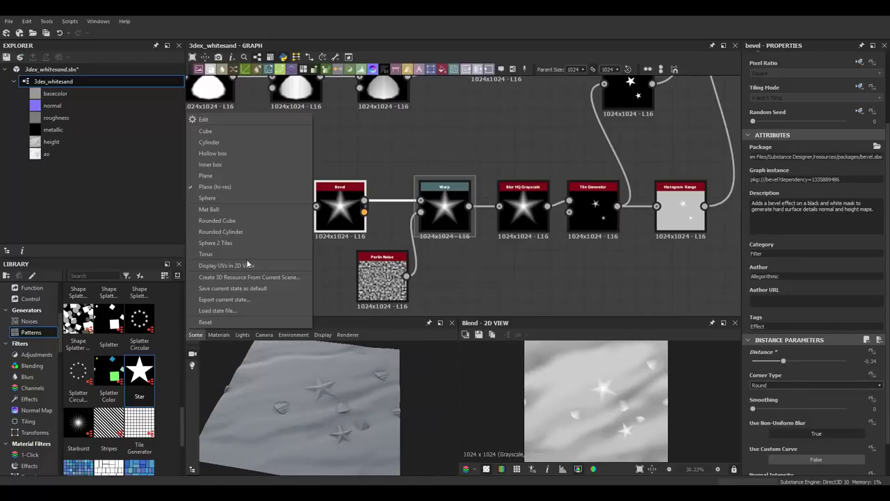
click(338, 330)
mouse_move(339, 330)
mouse_down()
mouse_move(365, 398)
mouse_move(383, 400)
mouse_up()
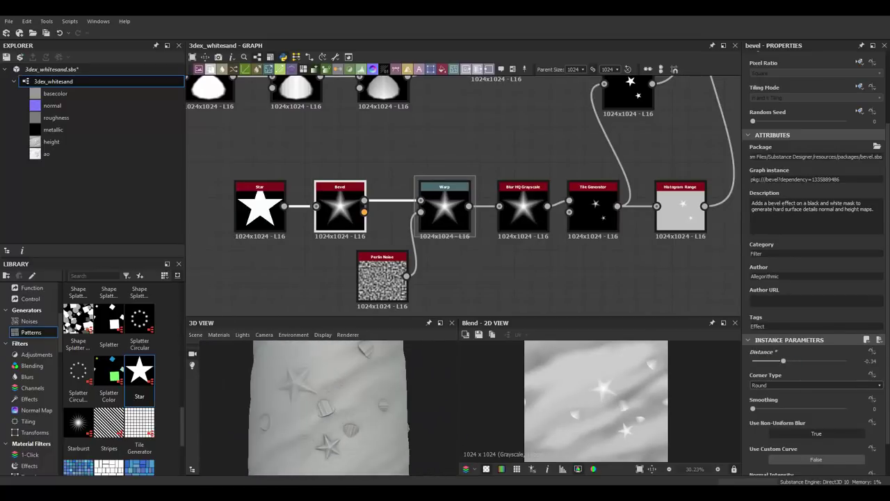
Step: Set the Perlin Noise warping the star to scale 25, then preview the hbao node
click(445, 207)
scroll(322, 177, up, 2)
middle_drag(322, 177, 322, 142)
scroll(408, 373, up, 3)
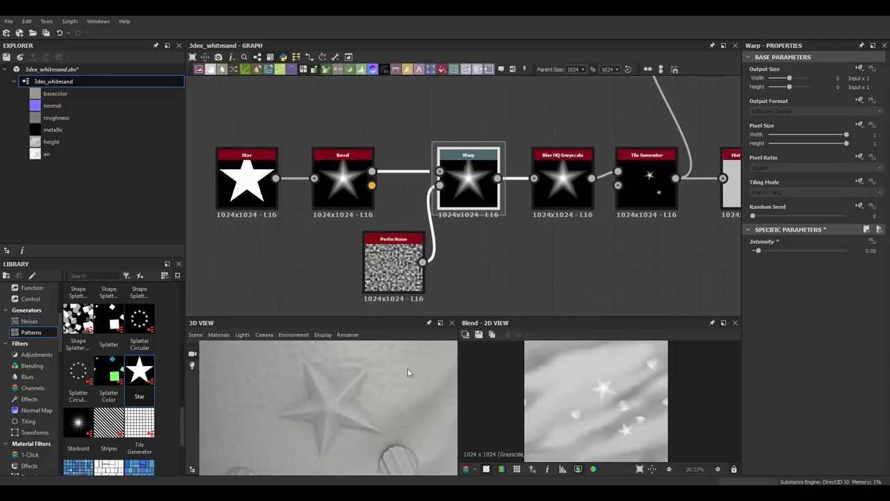
click(409, 255)
scroll(798, 427, down, 2)
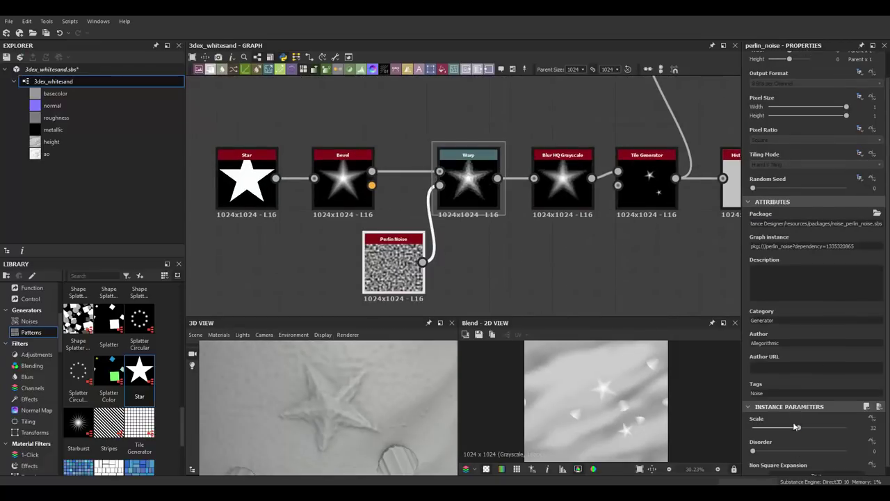
scroll(326, 393, down, 3)
scroll(418, 195, down, 3)
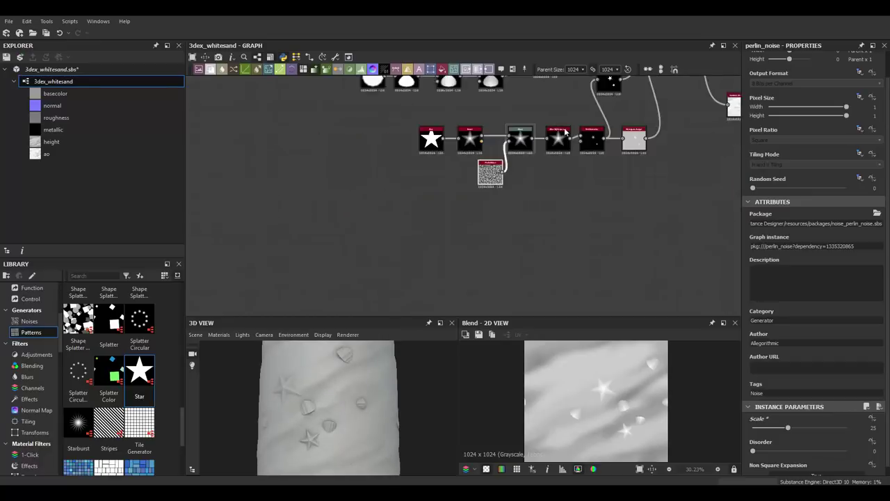
click(314, 148)
scroll(314, 148, up, 1)
Step: Add a Gradient Map node and connect it to Base Color
scroll(510, 192, up, 5)
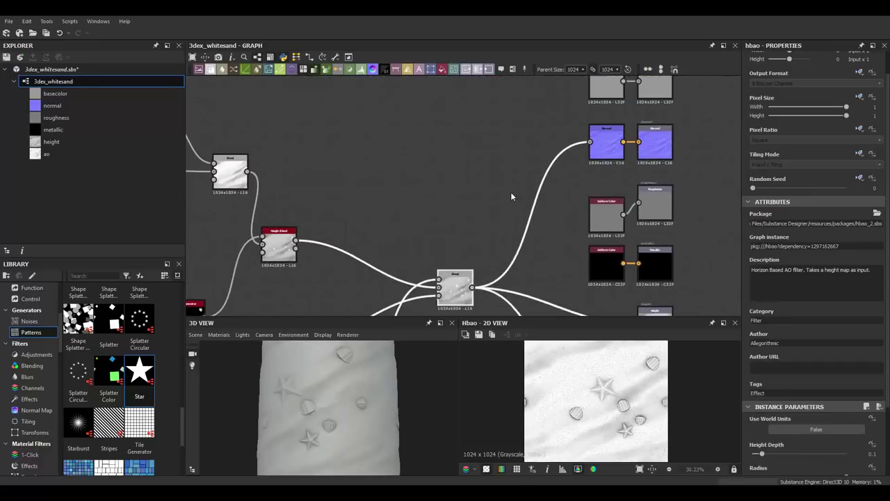
key(space)
key(Return)
middle_drag(544, 162, 462, 266)
mouse_move(445, 254)
mouse_down()
mouse_move(497, 101)
mouse_move(623, 114)
mouse_up()
Step: Make the gradient run from a yellowish dark end to a warm off-white light end
click(859, 332)
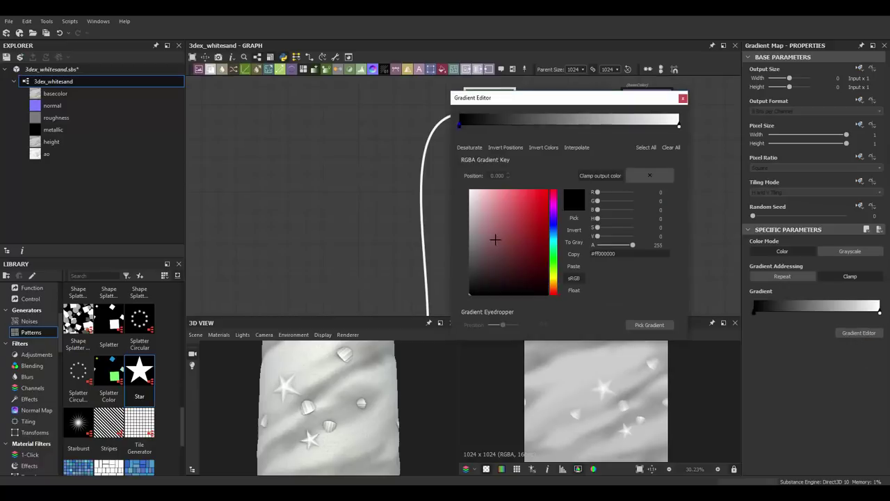
click(493, 243)
click(677, 126)
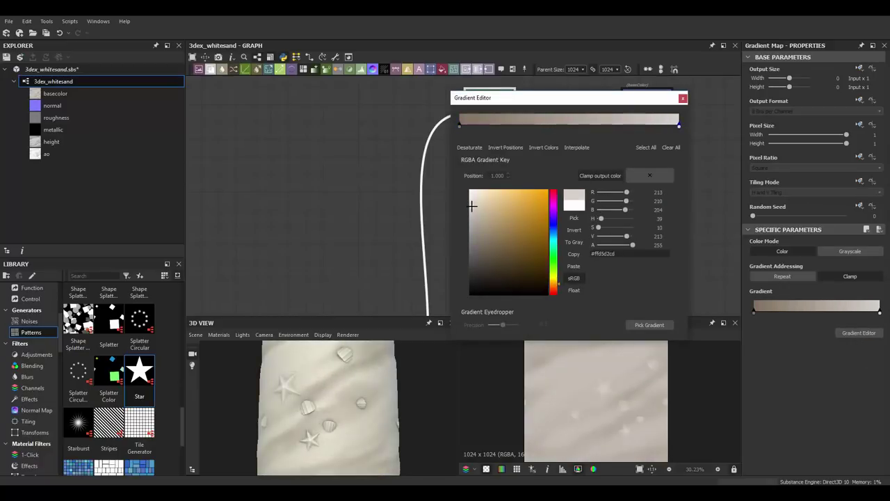
drag(554, 209, 554, 285)
scroll(609, 398, down, 1)
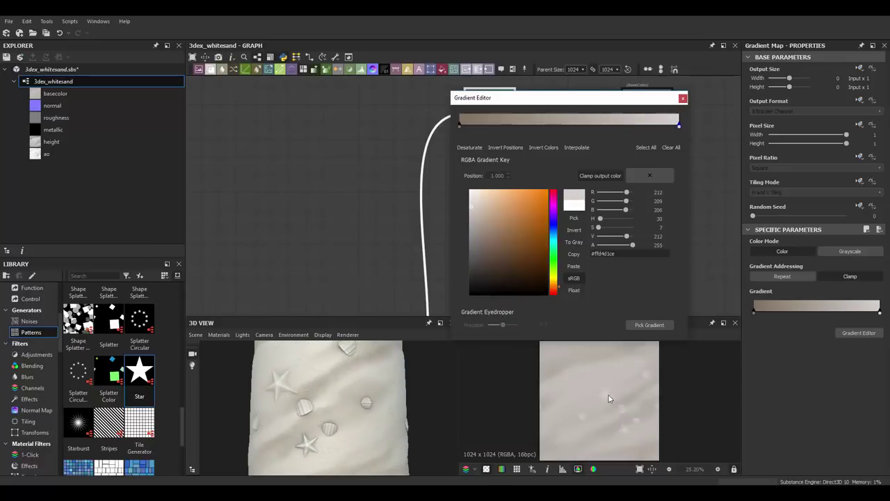
click(459, 126)
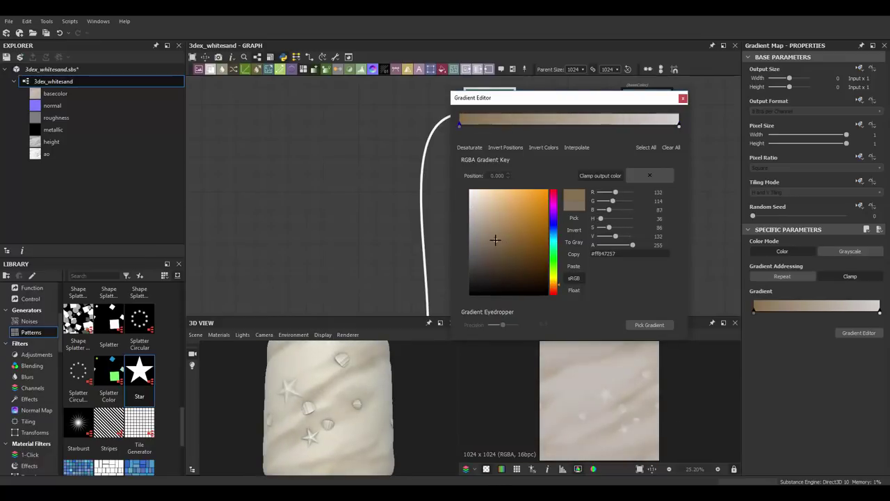
drag(554, 285, 559, 282)
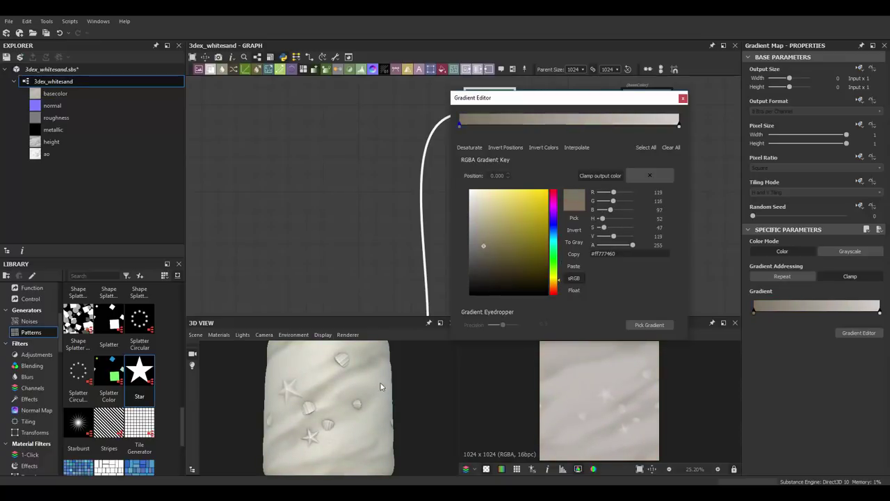
click(684, 98)
Step: Add a second Gradient Map running from dark brown to peach orange
scroll(628, 411, up, 4)
scroll(461, 165, up, 2)
key(space)
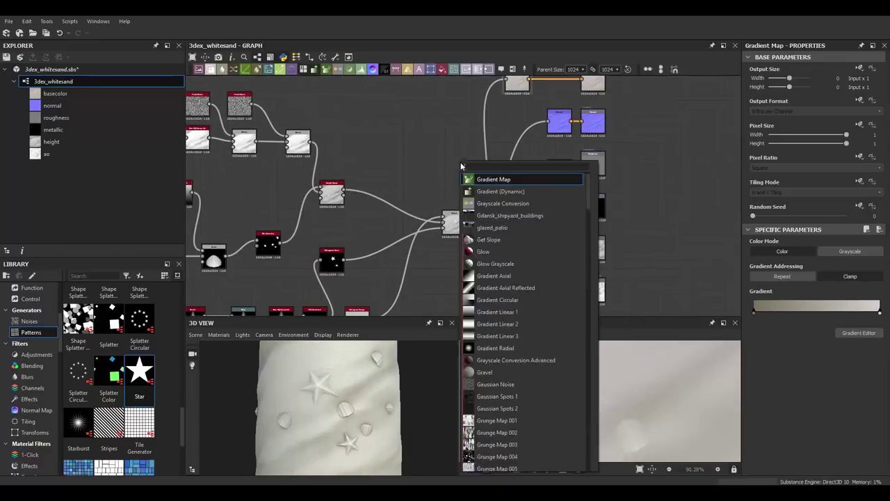
key(Return)
click(859, 333)
click(681, 126)
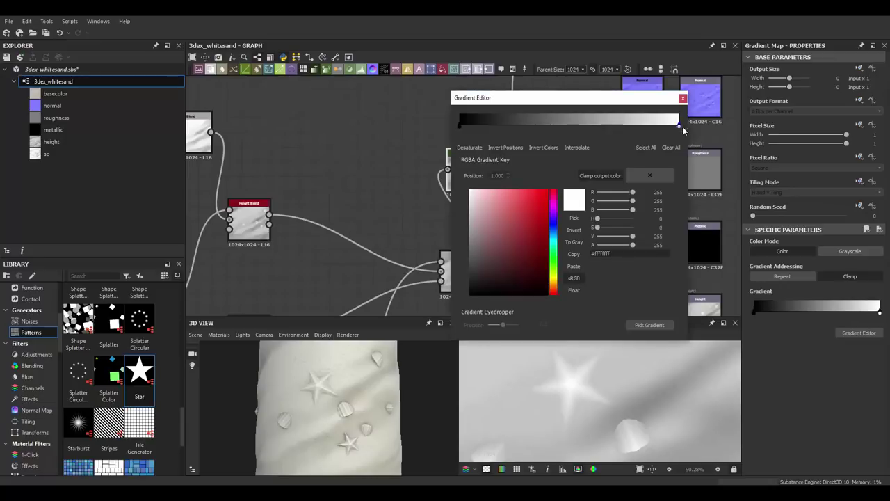
click(515, 209)
drag(554, 209, 554, 287)
click(459, 126)
click(554, 287)
click(539, 256)
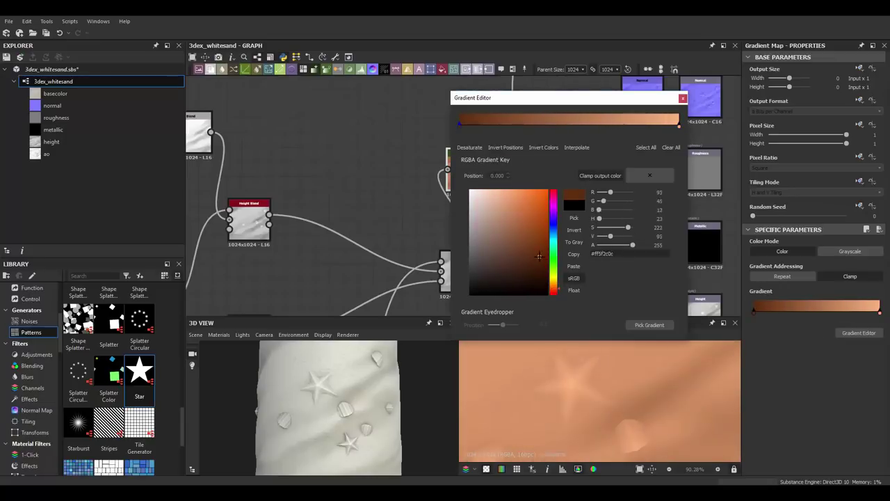
click(679, 125)
click(683, 98)
Step: Wire the orange gradient into the Blend node feeding base color
scroll(474, 208, down, 5)
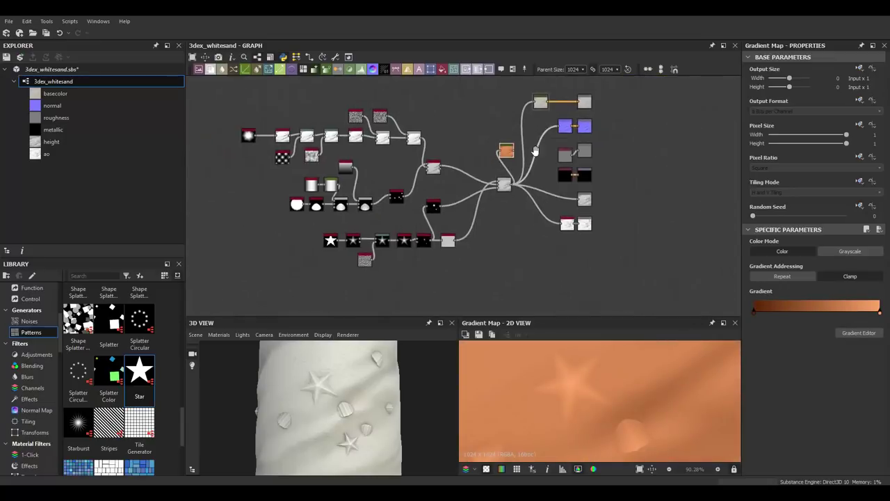
scroll(474, 209, up, 2)
scroll(473, 220, up, 2)
scroll(476, 151, up, 2)
drag(476, 151, 417, 121)
middle_drag(457, 144, 457, 185)
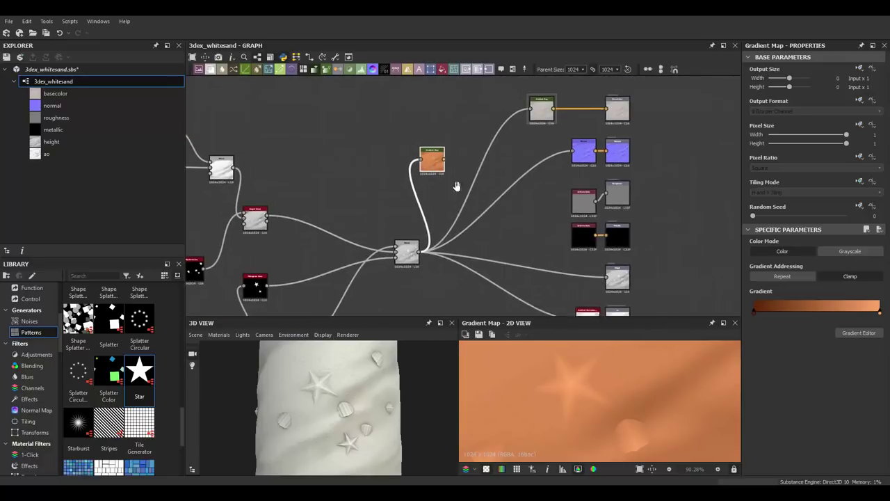
click(528, 123)
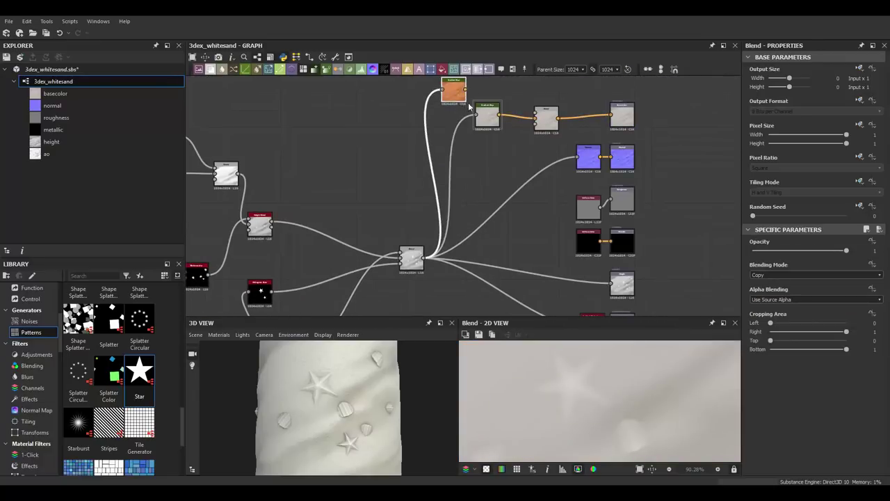
middle_drag(469, 106, 458, 125)
drag(450, 110, 522, 132)
mouse_move(521, 142)
middle_down()
mouse_move(554, 90)
mouse_move(532, 138)
middle_up()
Step: Add a Gradient Map running from dark red to cream for the shells
click(555, 101)
middle_drag(460, 209, 500, 193)
key(space)
text(gra)
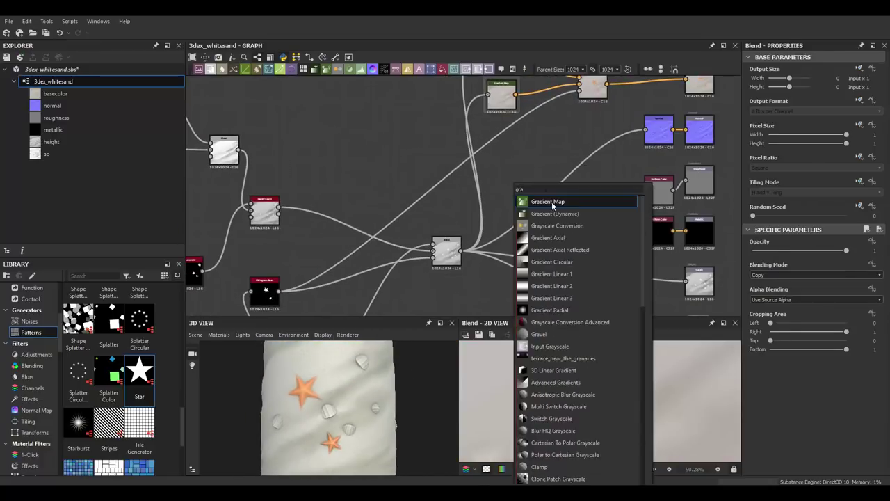
click(552, 202)
click(859, 333)
click(486, 189)
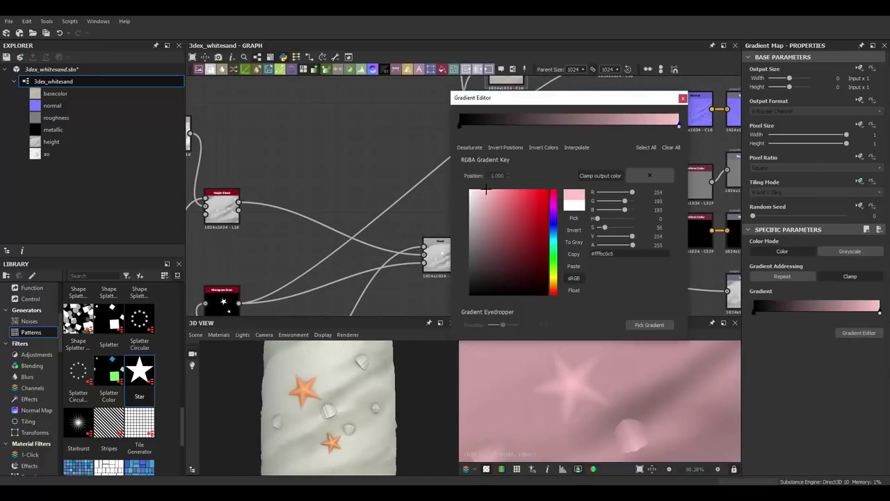
click(555, 283)
click(459, 123)
click(527, 263)
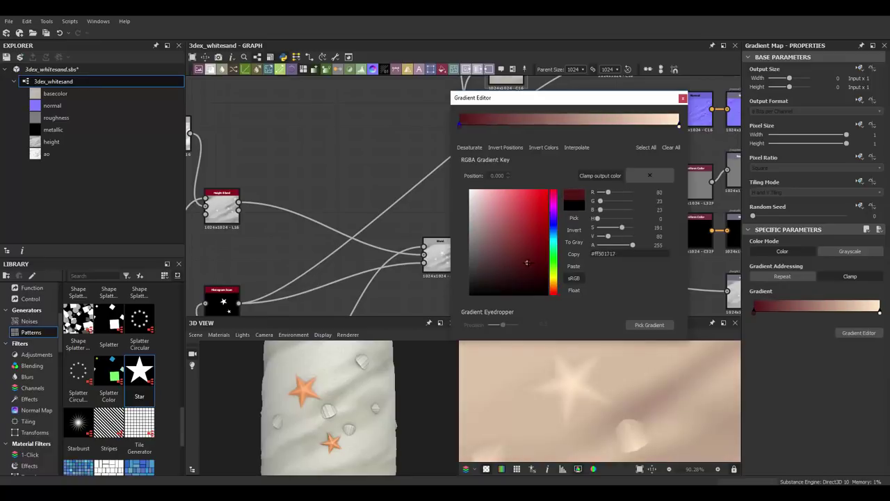
click(685, 100)
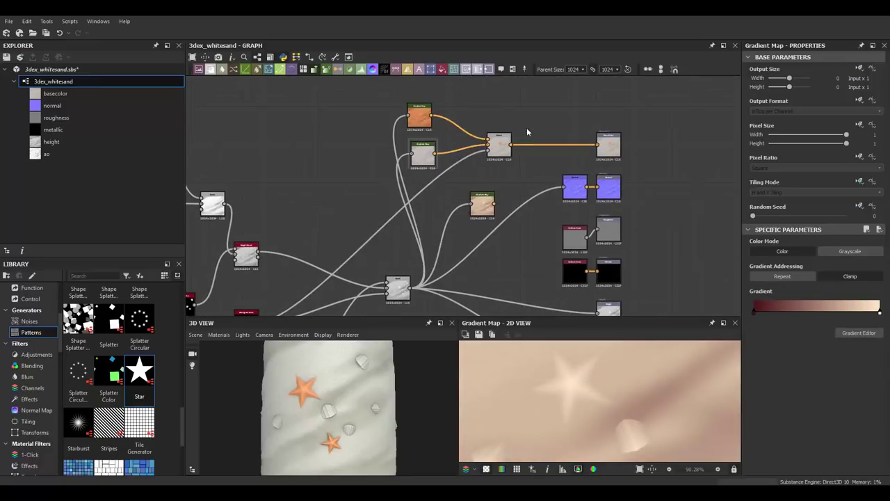
Step: Add a Blend node and a Histogram Scan node for the shells
key(space)
text(bl)
click(533, 154)
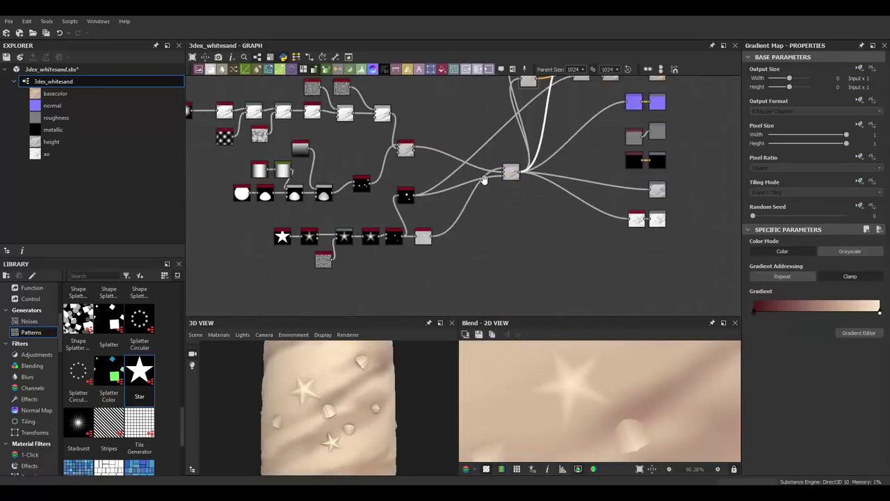
key(space)
text(hist)
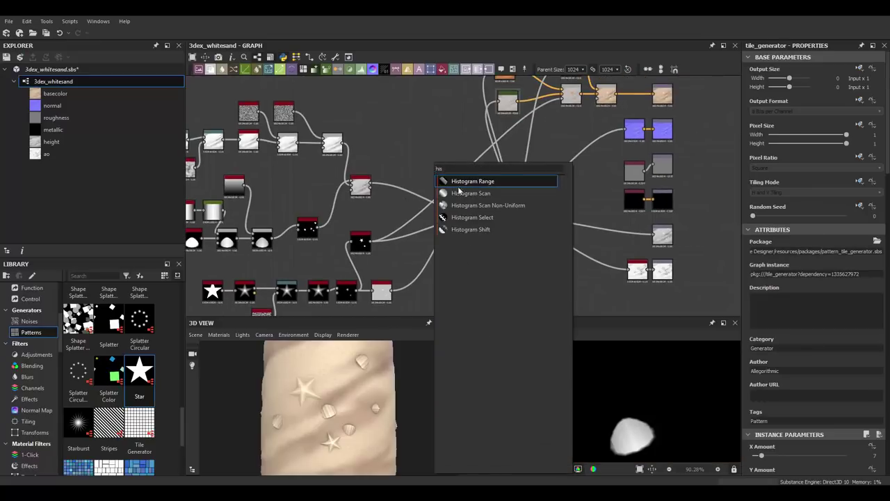
click(473, 190)
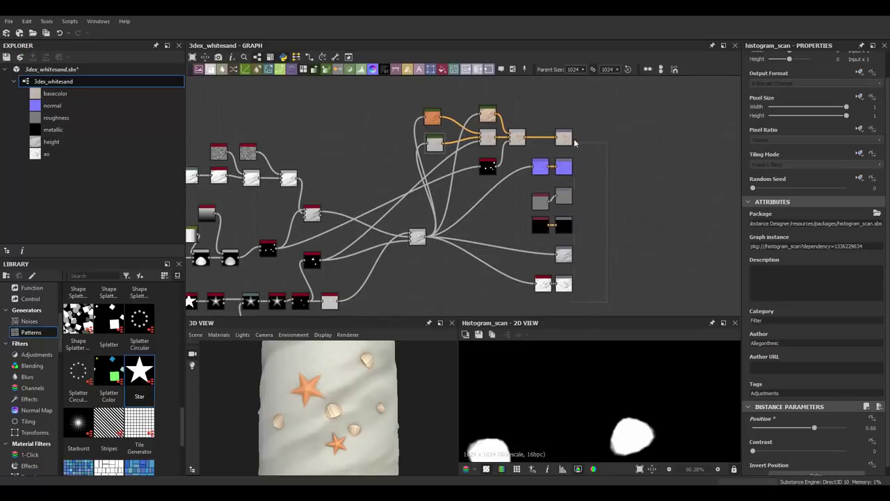
Step: Preview the hbao node before adding a Curvature Smooth node
double_click(630, 263)
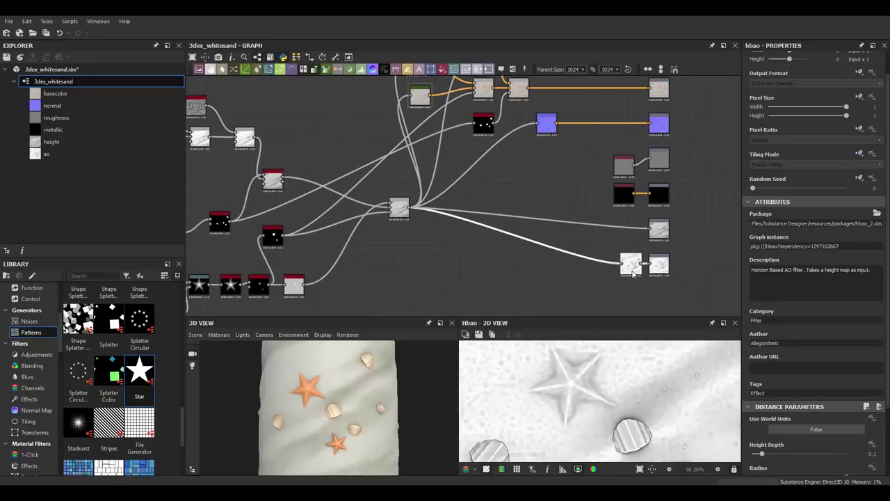
scroll(551, 176, up, 3)
key(space)
Step: Add a Curvature Smooth node (typed 'curv') driven by the normal
text(curv)
click(584, 217)
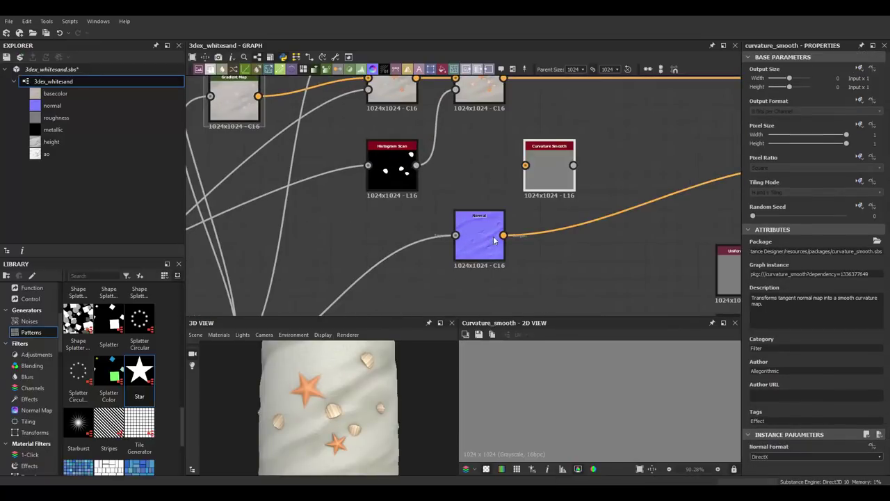
scroll(596, 393, up, 2)
scroll(488, 208, down, 1)
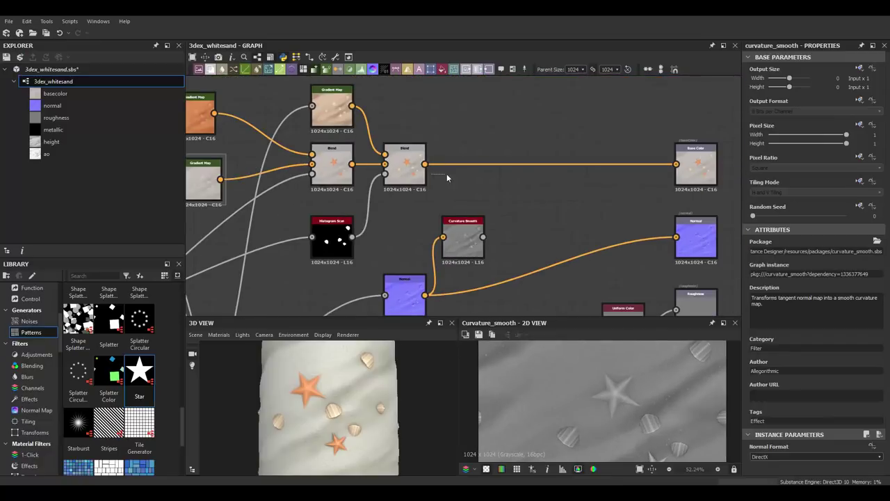
Step: Insert a Blend before Base Color and feed a Gradient Map from Curvature Smooth into its foreground
key(space)
text(blend)
click(567, 203)
key(space)
click(529, 216)
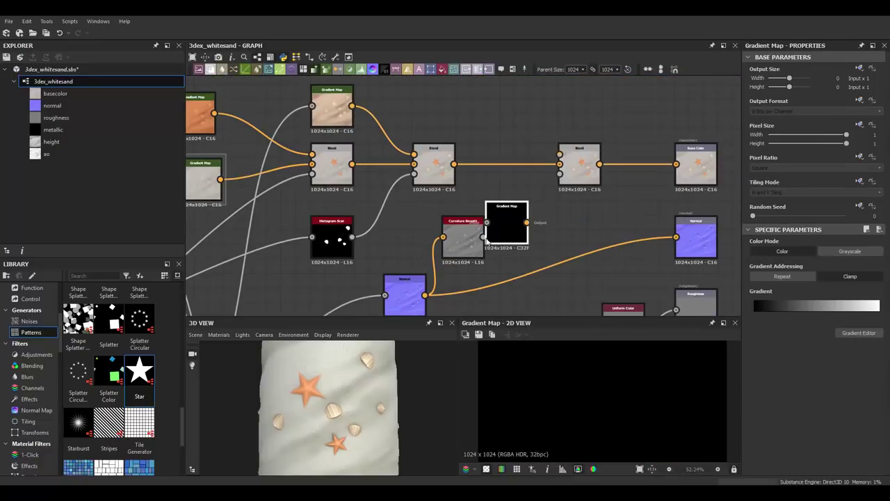
drag(542, 222, 562, 154)
Step: Set the new Blend to Add Sub mode with opacity about 0.17
click(565, 157)
click(814, 275)
click(765, 293)
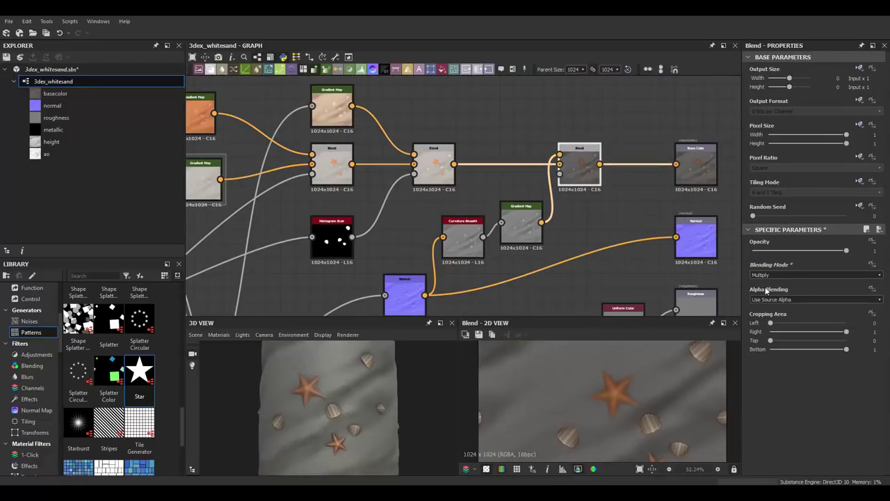
drag(846, 250, 735, 249)
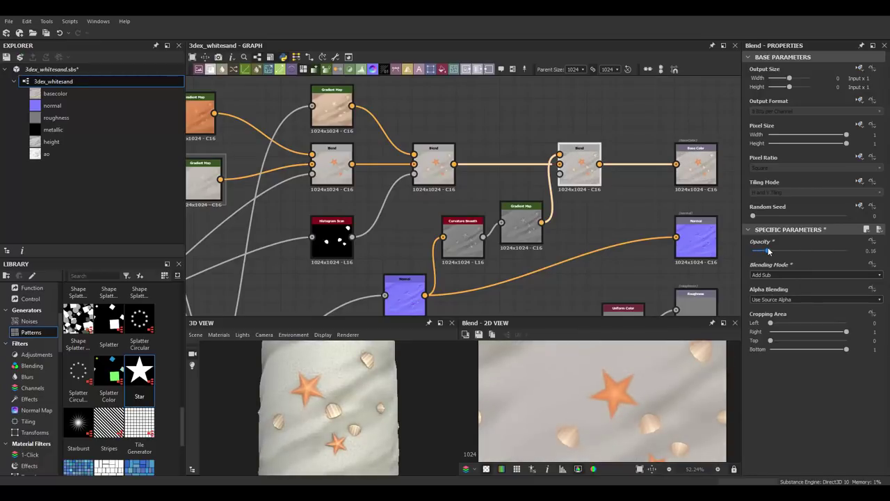
Step: Check the Histogram Scan node, positioned at 0.43
scroll(602, 401, down, 3)
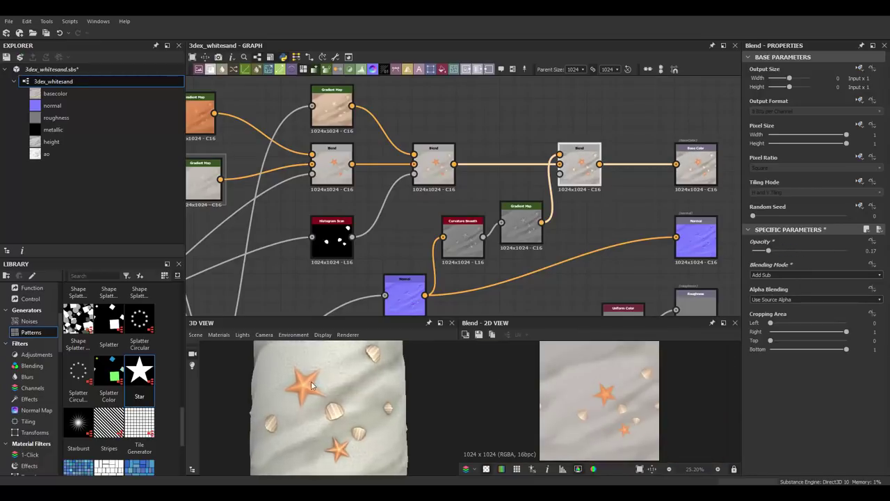
scroll(327, 407, up, 3)
scroll(327, 407, down, 2)
click(344, 221)
scroll(815, 434, down, 1)
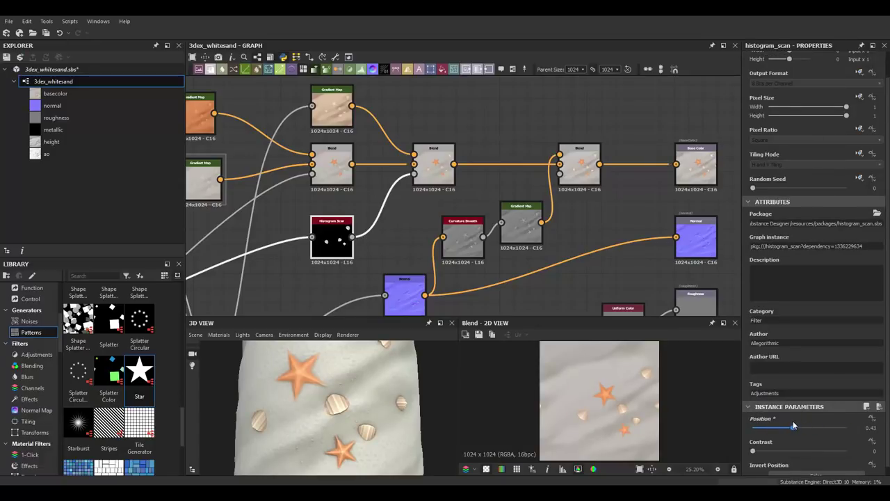
Step: Review the gradient of the sand-coloured Gradient Map node
drag(327, 407, 380, 368)
middle_drag(487, 209, 426, 235)
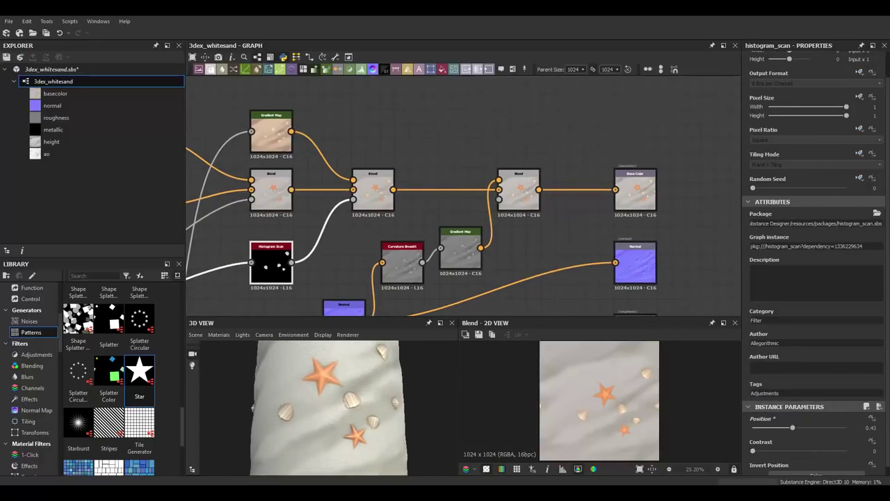
middle_drag(279, 208, 430, 205)
click(292, 198)
click(844, 314)
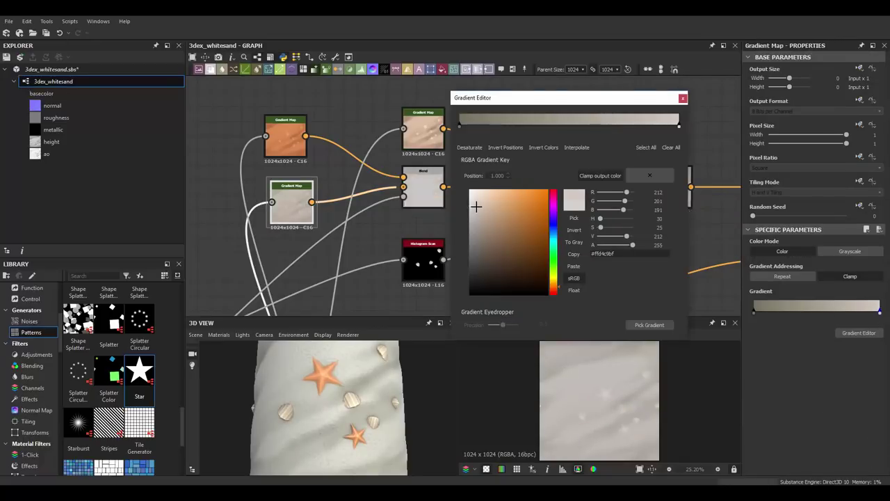
click(683, 97)
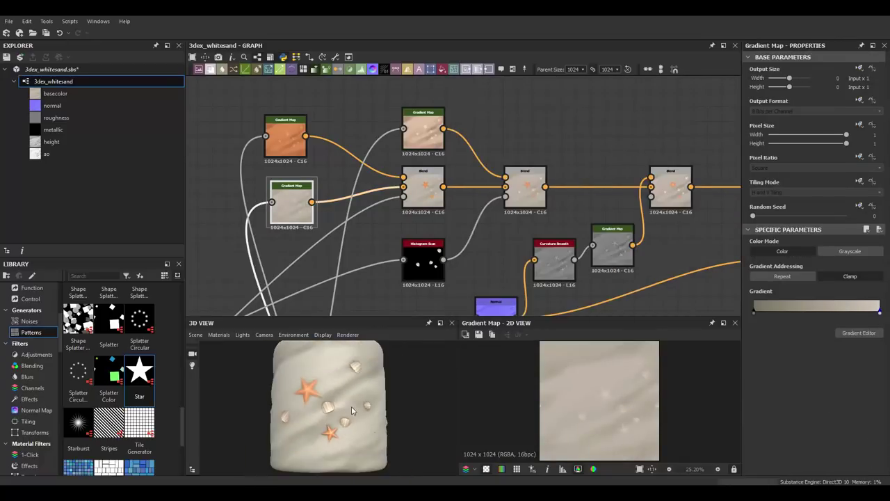
Step: Preview the hbao ambient occlusion node
scroll(537, 258, down, 3)
double_click(560, 285)
mouse_move(522, 188)
middle_down()
mouse_move(523, 213)
mouse_move(547, 202)
middle_up()
Step: Add a Levels node after hbao and boost the occlusion mask's contrast
scroll(547, 202, down, 1)
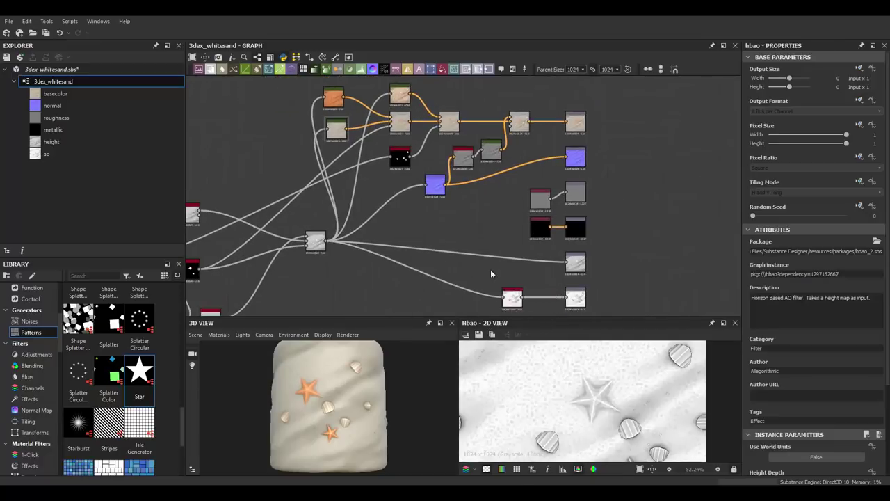
key(space)
click(508, 210)
drag(525, 297, 517, 262)
scroll(501, 211, up, 2)
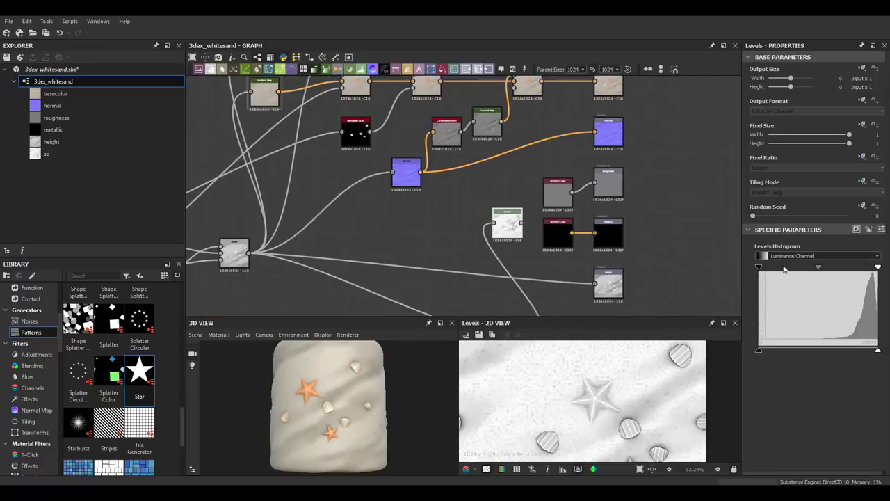
drag(759, 266, 868, 268)
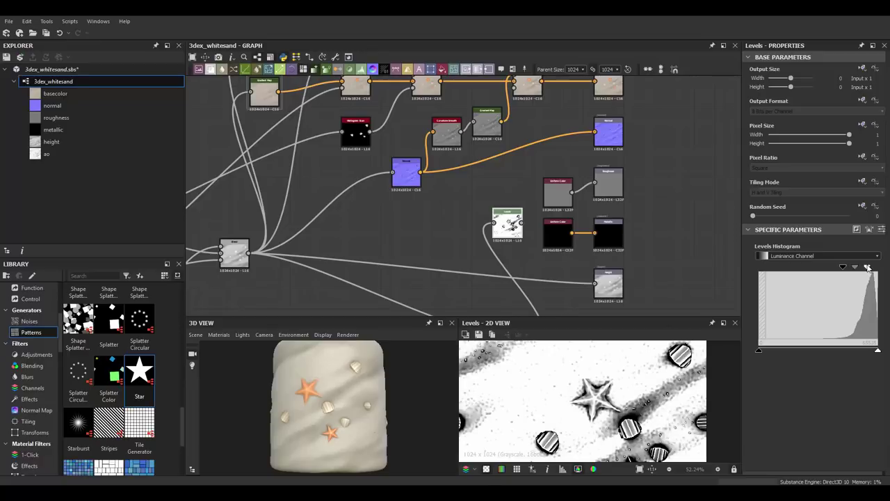
Step: Add a Uniform Color node near the base colour chain, initially pink
middle_drag(563, 85, 559, 165)
key(space)
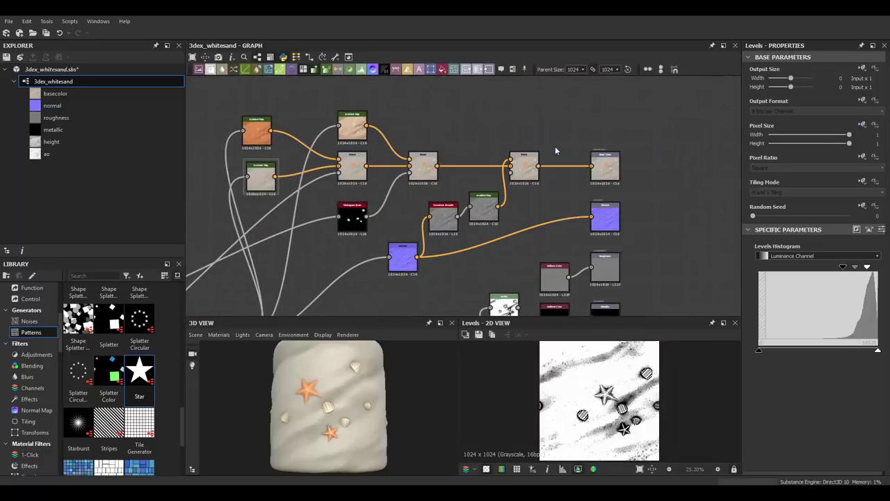
key(Return)
click(766, 277)
click(622, 235)
scroll(630, 282, down, 2)
scroll(629, 282, up, 1)
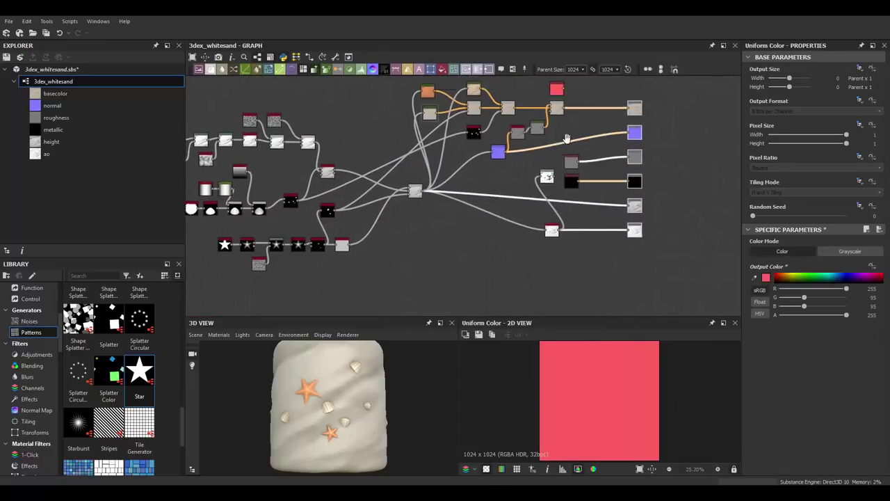
scroll(630, 282, up, 2)
middle_drag(590, 163, 567, 195)
Step: Insert a Blend before Base Color masked by the Levels node, and reshape the Levels range
key(space)
text(blend)
key(Return)
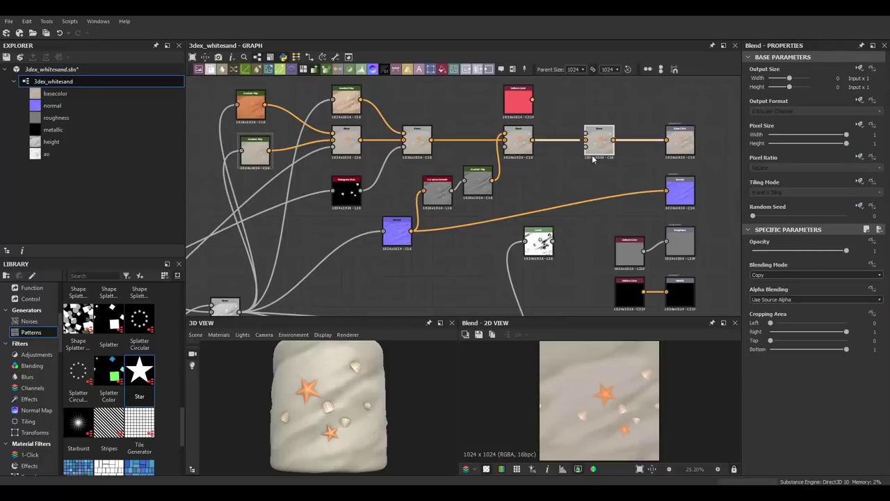
drag(585, 146, 554, 241)
click(539, 241)
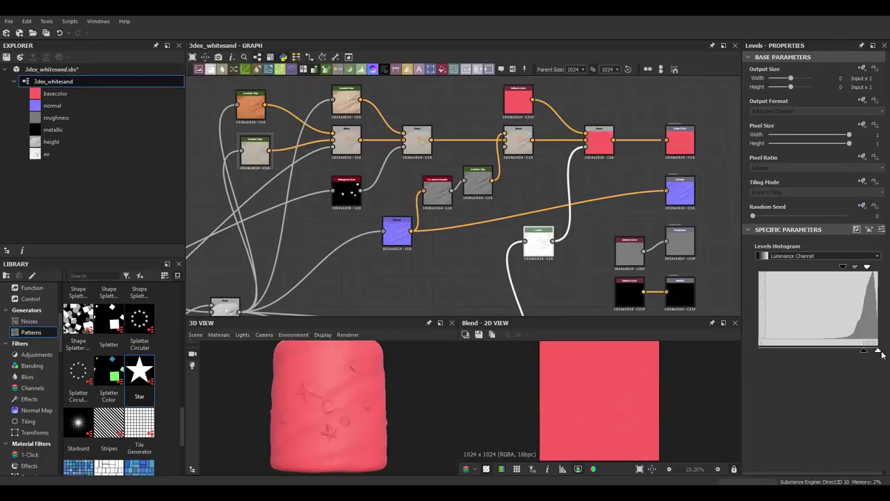
drag(759, 266, 843, 266)
Step: Change the Uniform Color to pale yellow (255/220/128) and preview the tinted Blend
scroll(304, 373, up, 2)
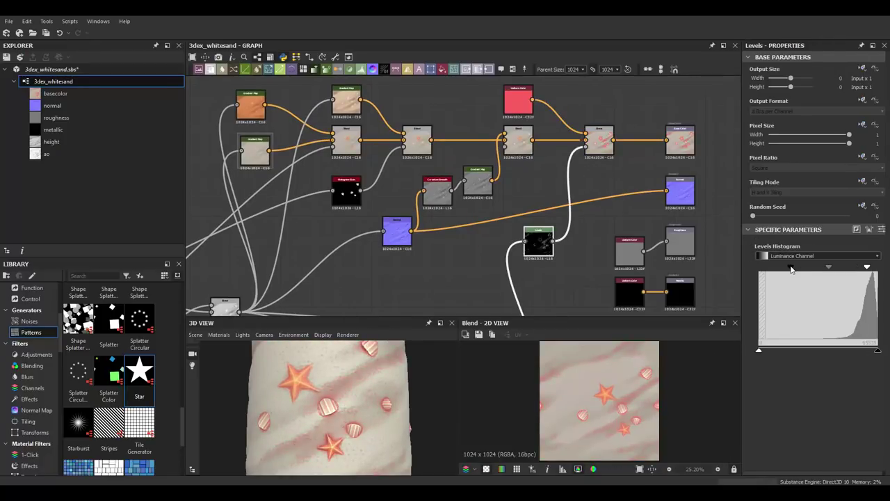
click(518, 101)
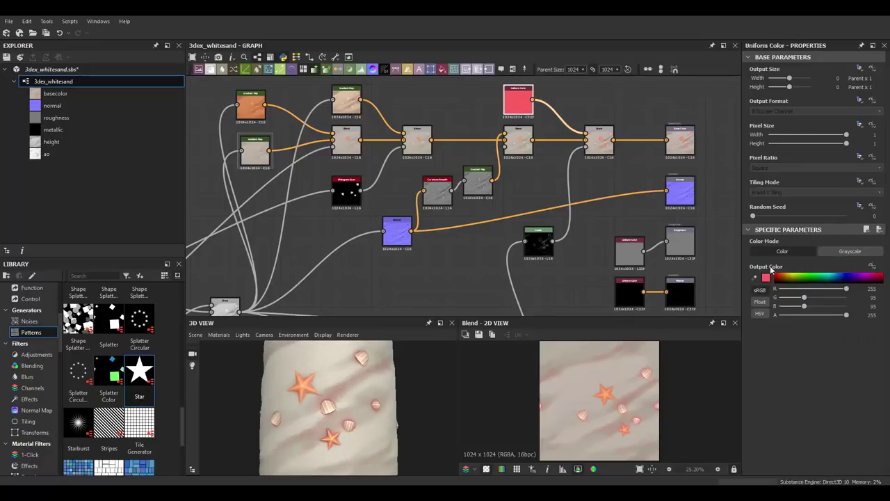
click(766, 277)
click(516, 321)
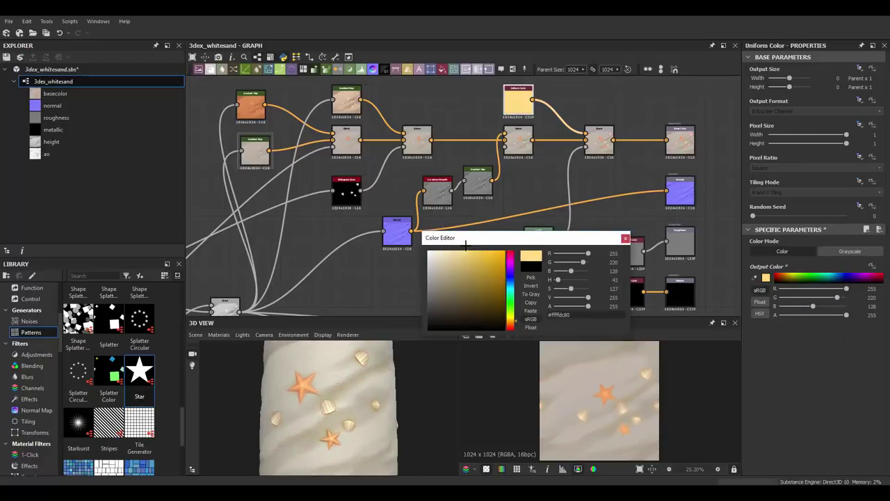
click(625, 239)
double_click(599, 139)
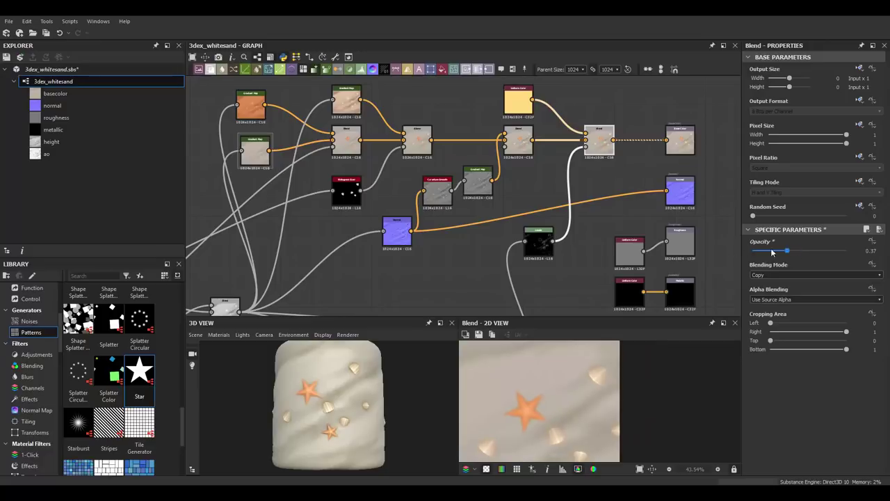
Step: Switch the 3D preview mesh to a Plane
right_drag(339, 399, 328, 391)
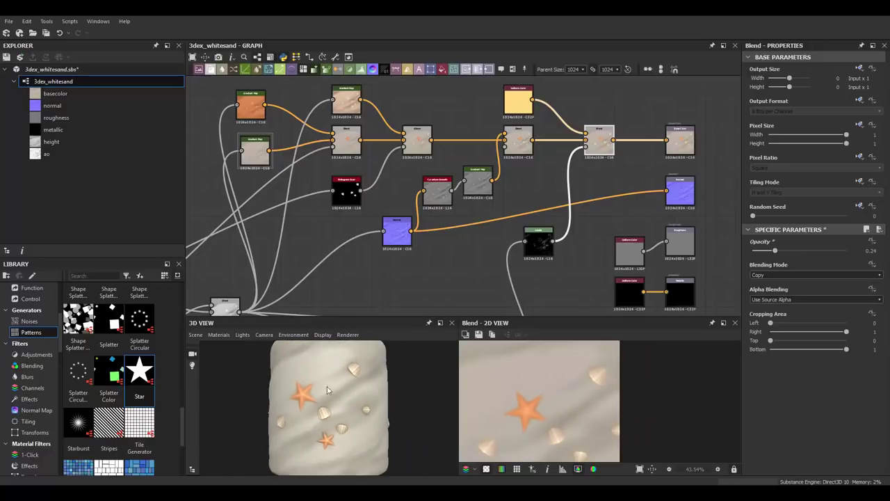
click(195, 334)
click(215, 204)
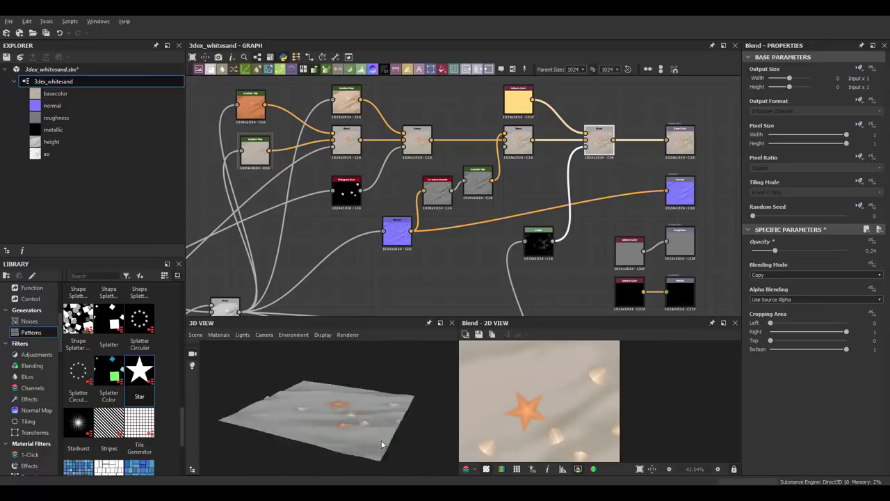
mouse_move(382, 440)
mouse_down()
mouse_move(376, 399)
mouse_move(423, 401)
mouse_move(242, 426)
mouse_move(357, 392)
mouse_move(376, 400)
mouse_up()
Step: Resize the ripple Splatter pattern to width 2895.62 and height 128.08
middle_drag(334, 264, 433, 182)
scroll(433, 182, up, 2)
click(287, 118)
scroll(814, 279, down, 5)
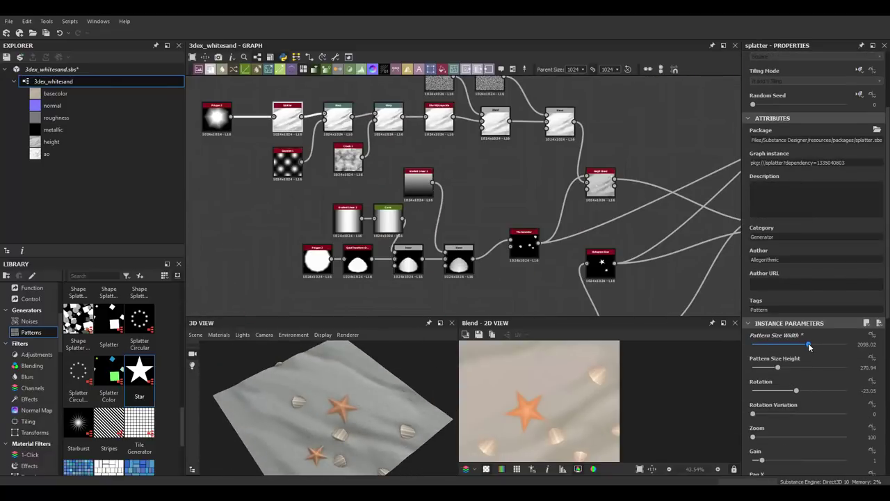
drag(856, 348, 813, 345)
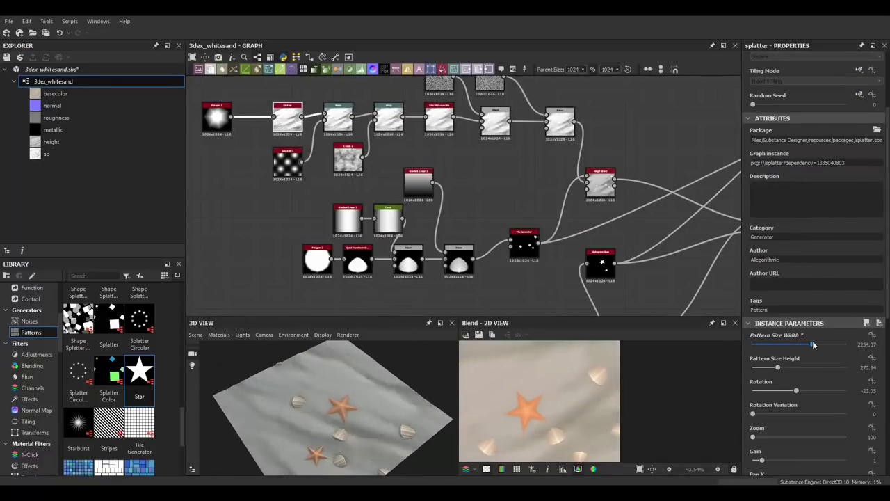
drag(774, 367, 773, 369)
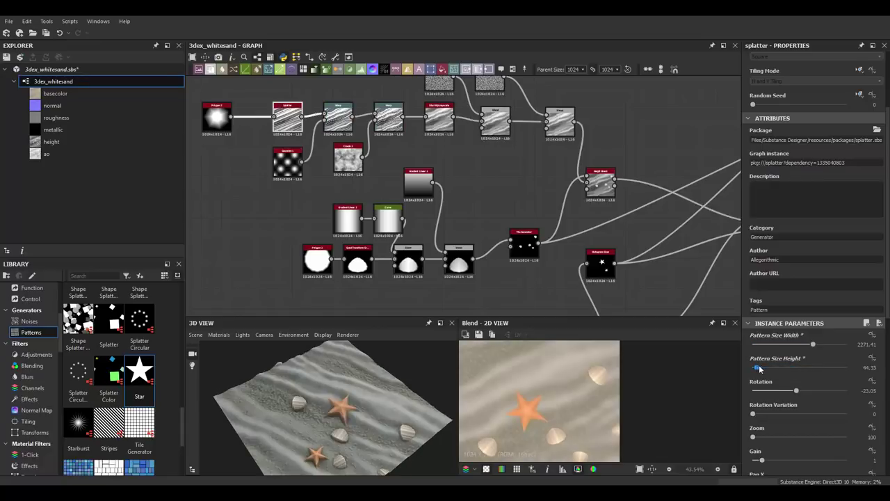
drag(342, 401, 357, 398)
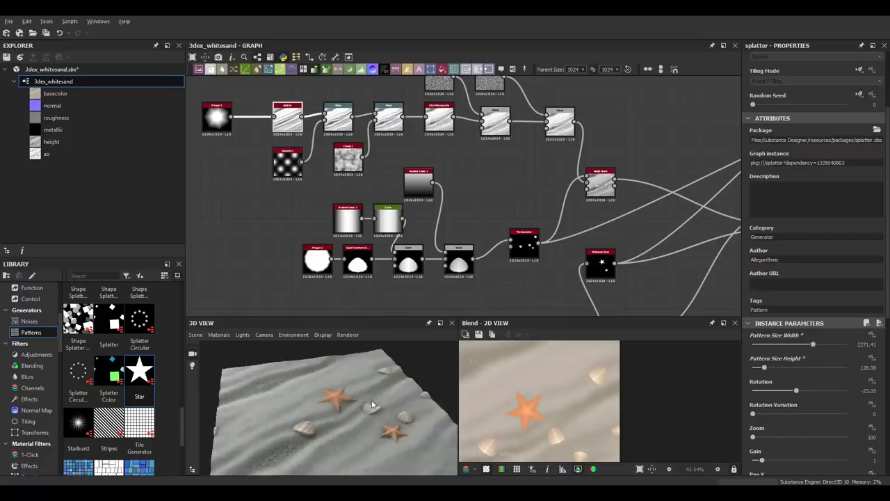
drag(782, 341, 829, 344)
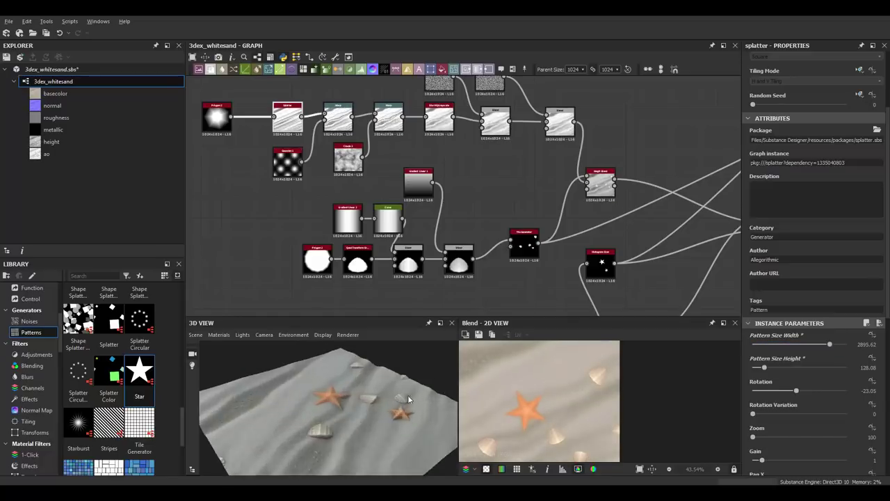
drag(381, 397, 358, 401)
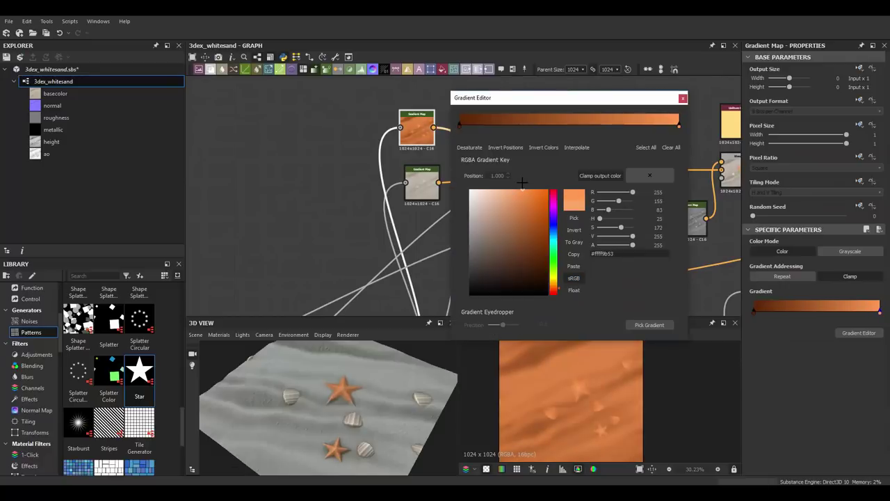
Step: Retune a gradient colour to a brighter, less saturated yellow
click(557, 285)
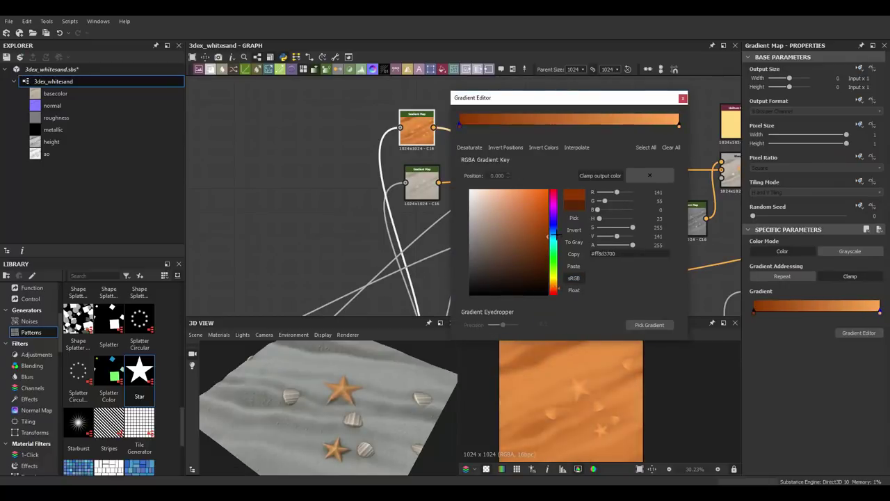
drag(555, 236, 558, 229)
click(514, 185)
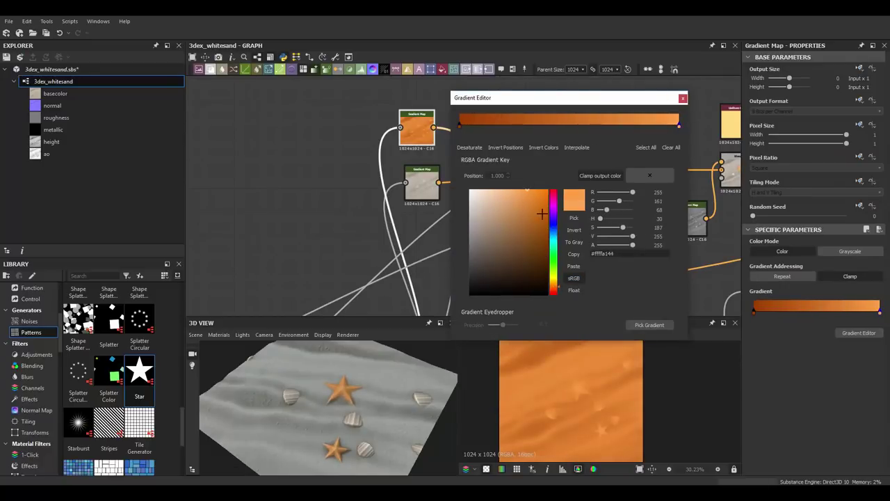
click(431, 177)
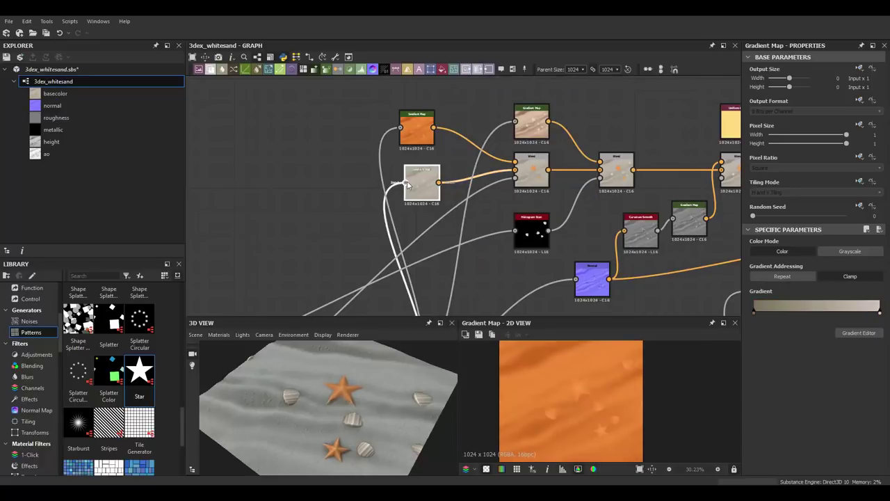
Step: Edit the beige Gradient Map's colours from dark reddish brown to cream, then inspect the Blend
click(408, 184)
middle_drag(407, 185, 302, 199)
click(859, 333)
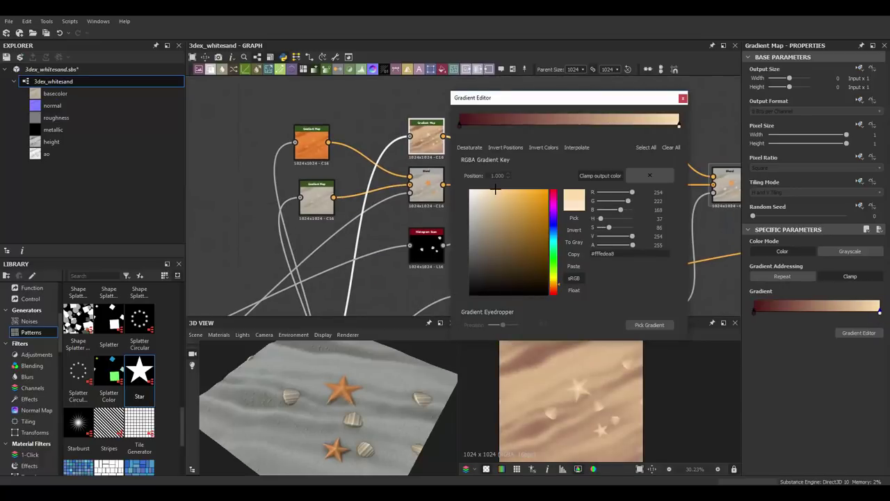
click(682, 98)
drag(348, 401, 409, 389)
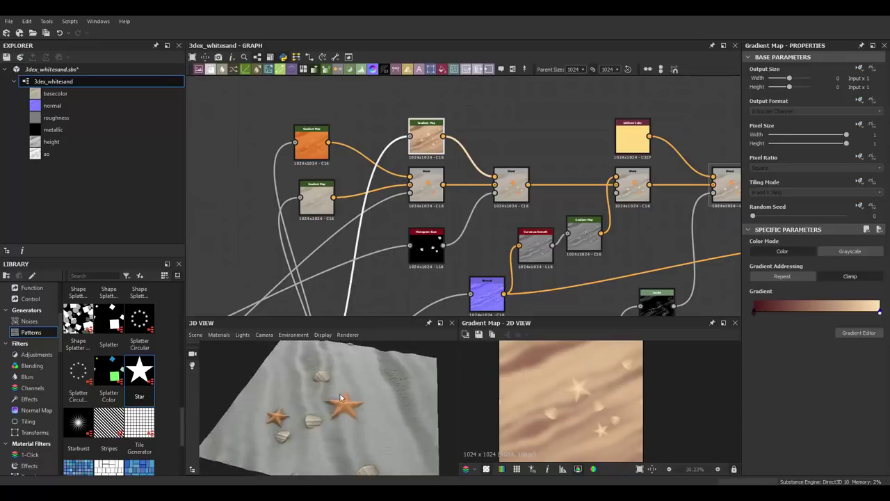
scroll(549, 229, down, 3)
click(549, 230)
Step: Select and reposition the Levels node feeding roughness, undoing a stray change
middle_drag(550, 229, 417, 174)
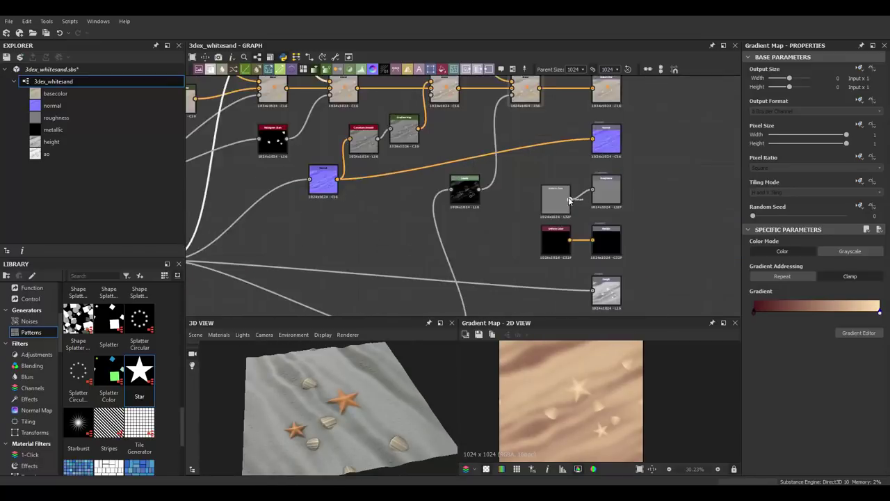
scroll(418, 209, up, 3)
scroll(556, 397, up, 2)
scroll(593, 393, down, 3)
scroll(506, 173, down, 3)
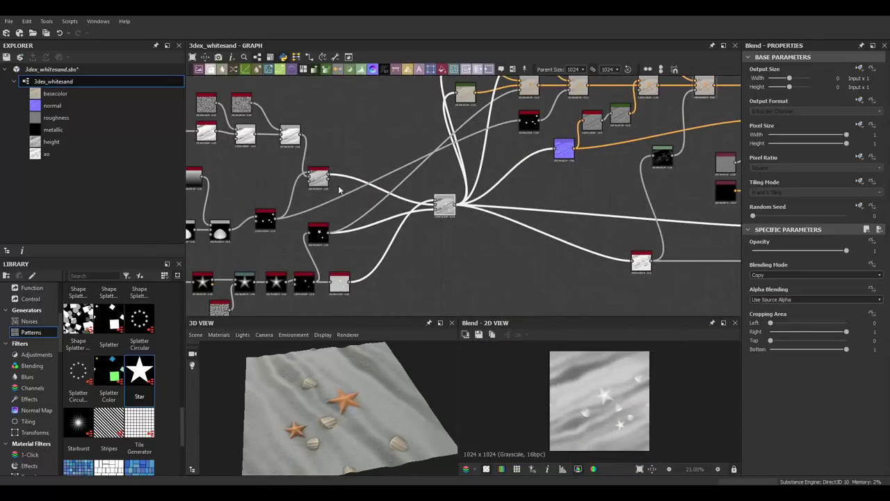
scroll(507, 173, up, 2)
scroll(506, 173, down, 2)
scroll(562, 193, up, 2)
click(562, 192)
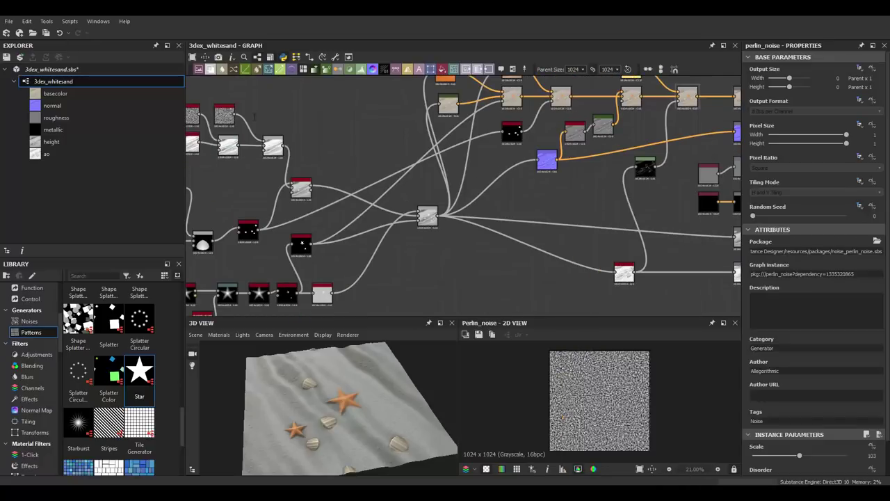
scroll(619, 179, up, 1)
middle_drag(619, 179, 567, 202)
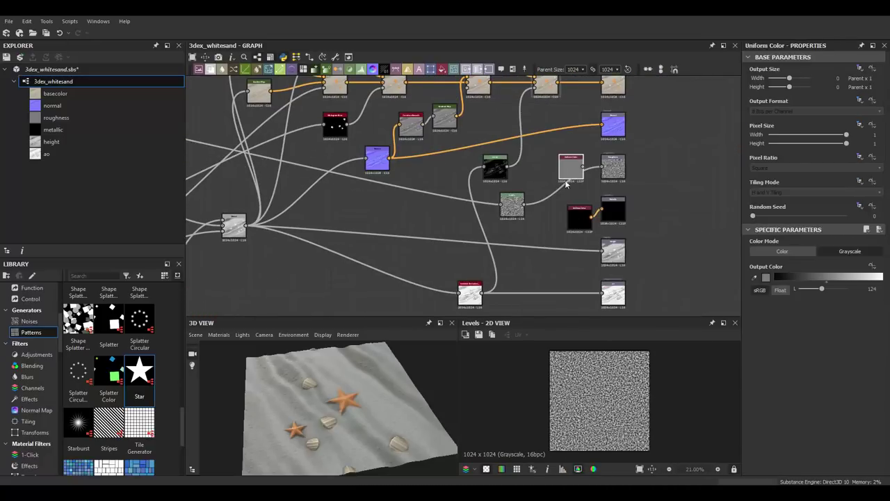
key(ctrl+z)
mouse_move(364, 377)
mouse_down()
mouse_move(372, 382)
mouse_move(403, 348)
mouse_up()
Step: Tighten the roughness noise Levels black and white points
scroll(504, 185, up, 3)
click(504, 184)
drag(763, 355, 739, 346)
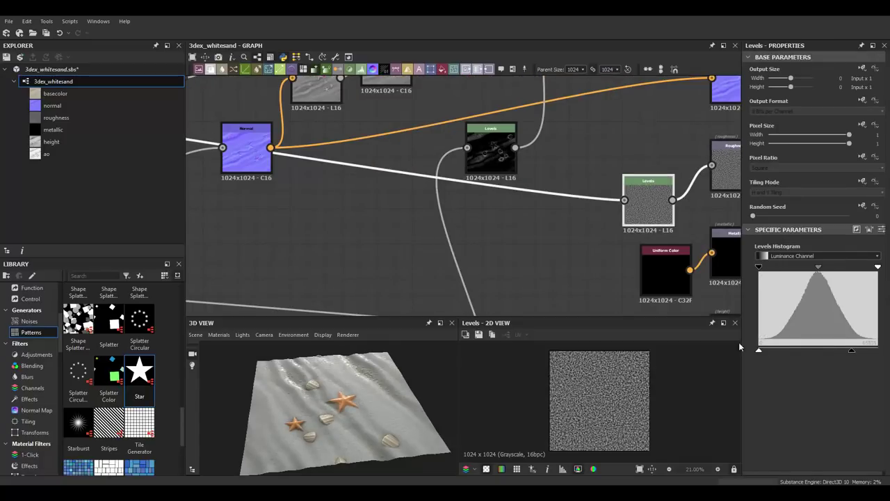
mouse_move(438, 347)
mouse_down()
mouse_move(361, 388)
mouse_move(399, 381)
mouse_up()
drag(852, 351, 861, 350)
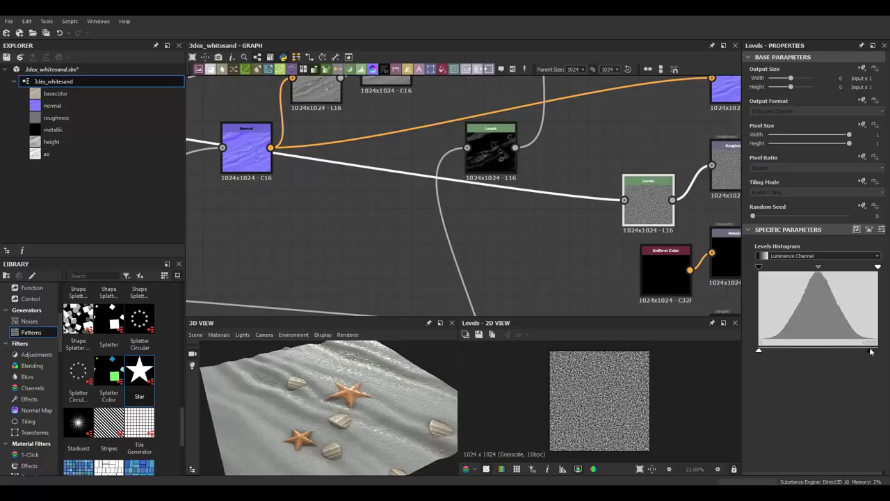
mouse_move(389, 380)
mouse_down()
mouse_move(365, 388)
mouse_move(363, 401)
mouse_move(356, 376)
mouse_up()
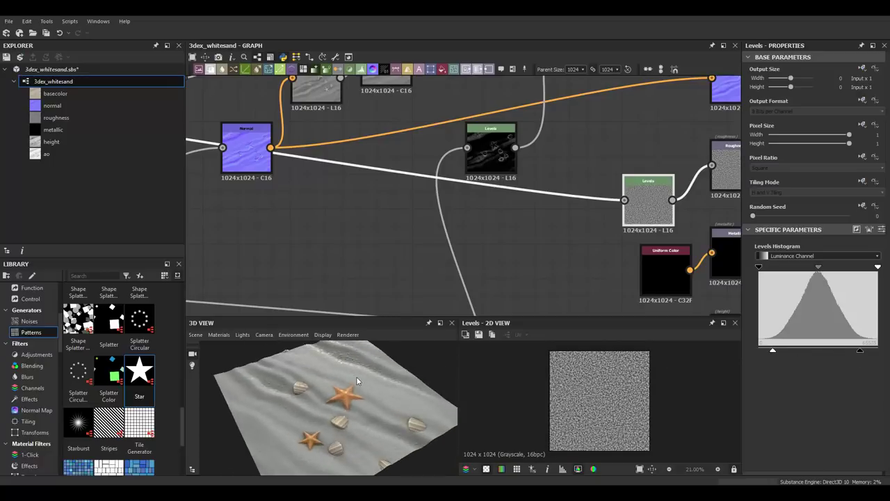
scroll(570, 175, down, 5)
scroll(570, 174, up, 3)
scroll(595, 175, up, 2)
Step: Add a grayscale Uniform Color and a Blend fed by the roughness noise
right_click(595, 175)
click(605, 181)
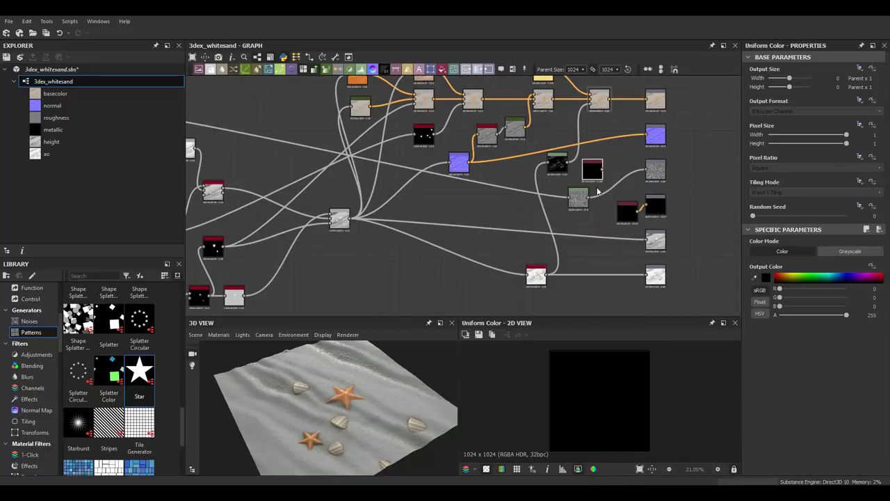
middle_drag(595, 174, 642, 159)
drag(640, 162, 654, 174)
click(696, 199)
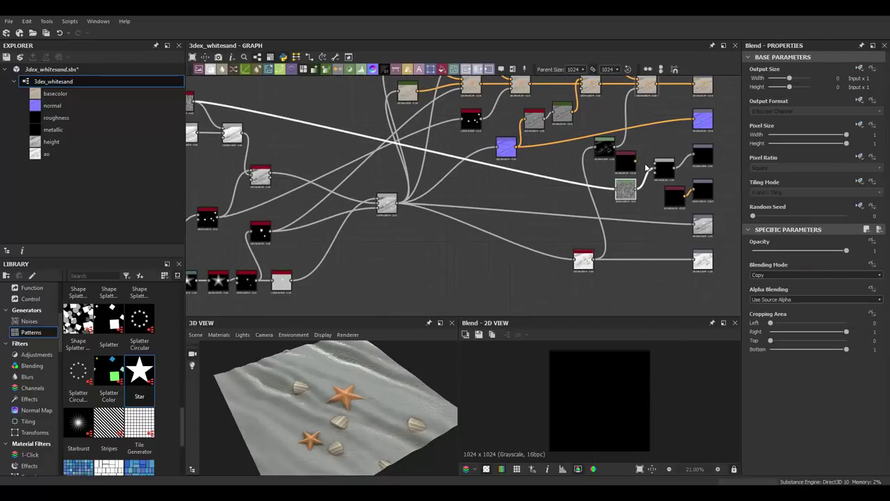
click(627, 162)
scroll(627, 162, up, 3)
click(850, 251)
scroll(585, 144, down, 4)
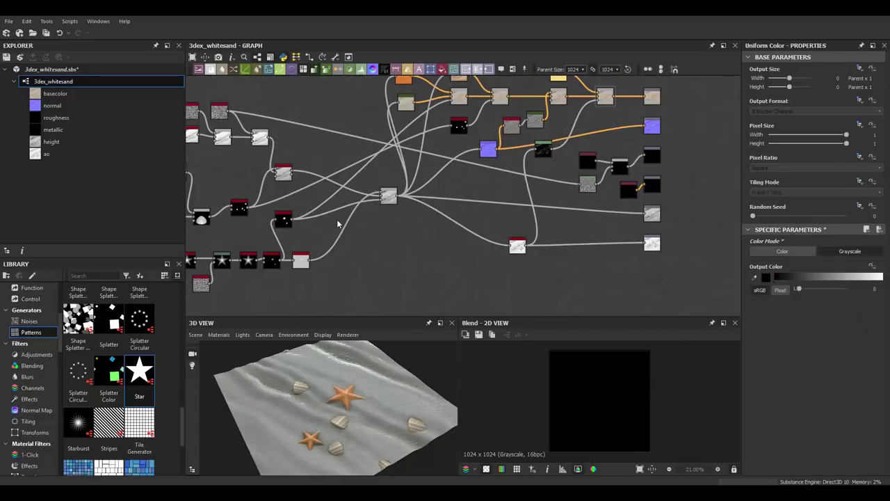
Step: Mask the Blend with the star splatter, set the Uniform Color mid grey, raise the Levels black point
drag(298, 213, 622, 162)
scroll(622, 162, up, 3)
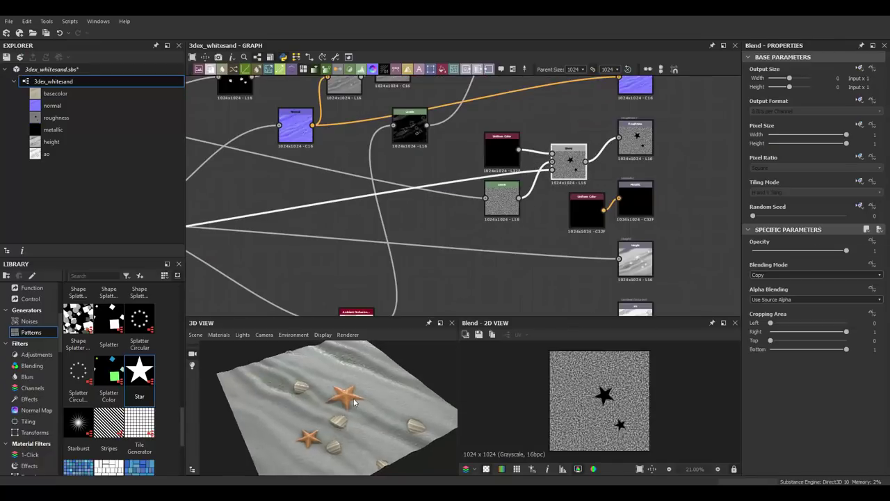
scroll(353, 402, up, 2)
click(501, 150)
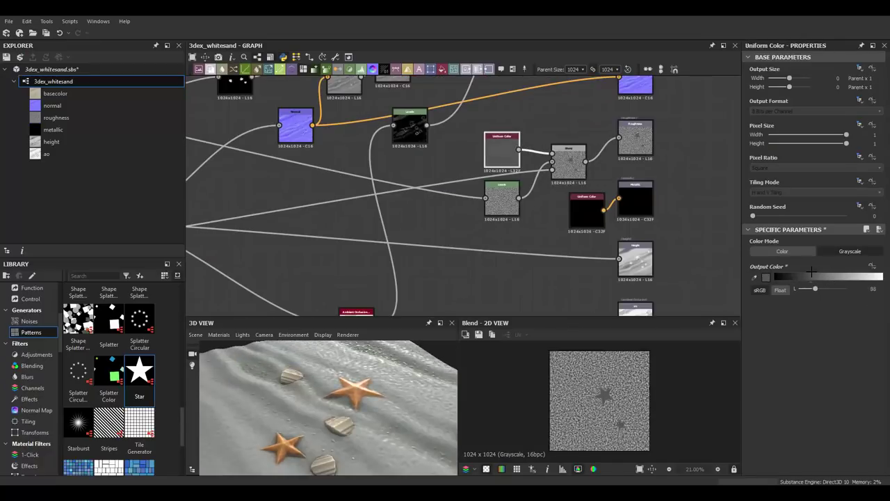
drag(327, 410, 370, 413)
click(502, 198)
drag(759, 345, 795, 350)
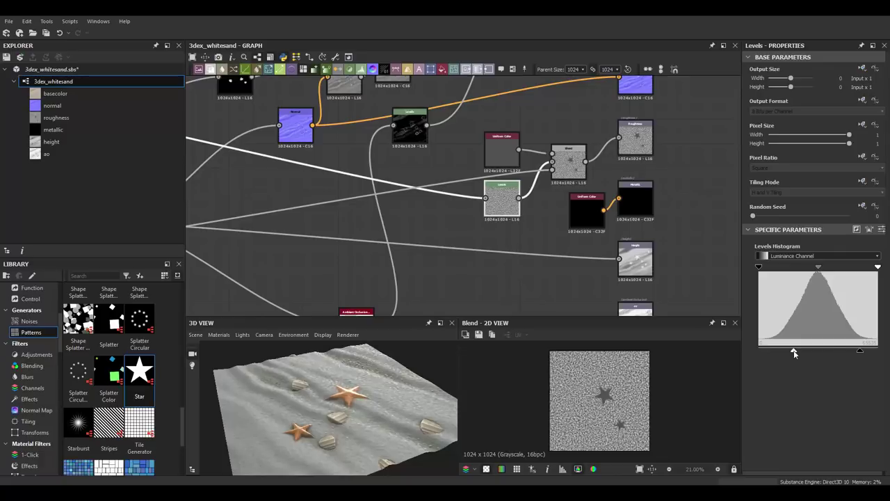
Step: Switch the 3D preview mesh to a Cylinder
mouse_move(368, 366)
mouse_down()
mouse_move(391, 392)
mouse_move(406, 390)
mouse_move(370, 379)
mouse_move(317, 423)
mouse_up()
click(196, 335)
click(230, 139)
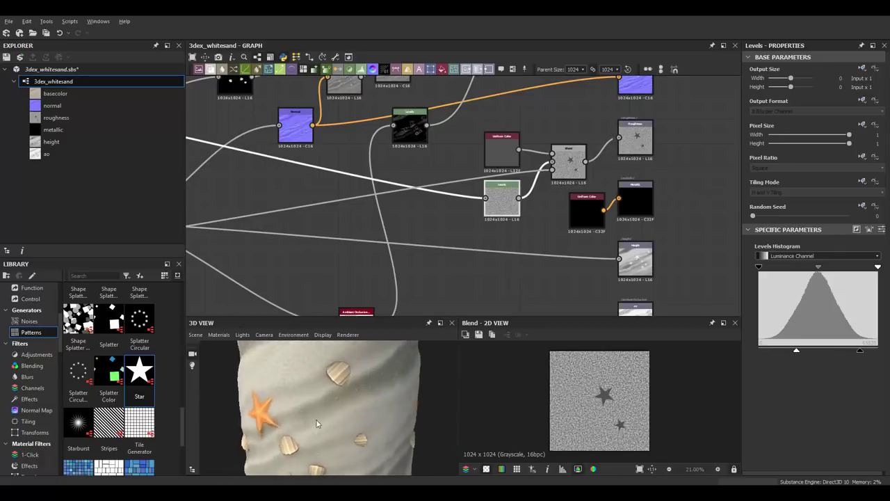
scroll(398, 392, down, 3)
drag(399, 392, 292, 400)
Step: Raise the Random Mask on the star Tile Generator
scroll(433, 189, down, 3)
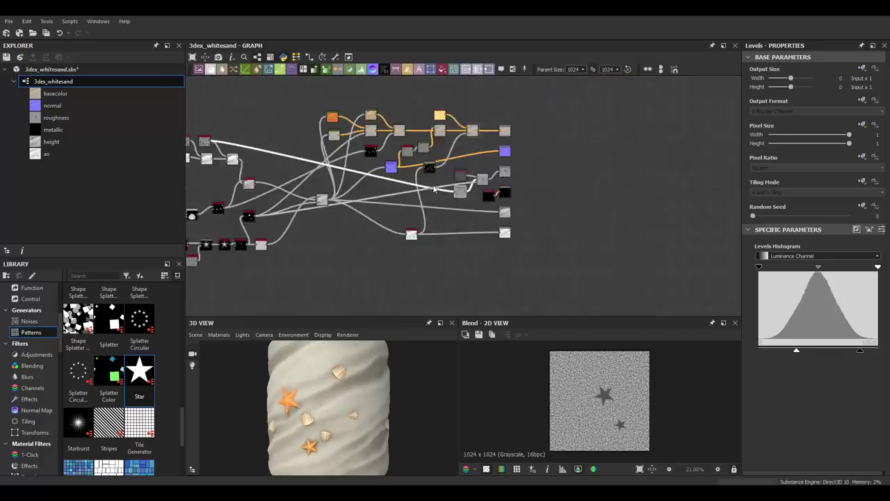
scroll(434, 189, up, 5)
click(365, 203)
scroll(805, 396, down, 5)
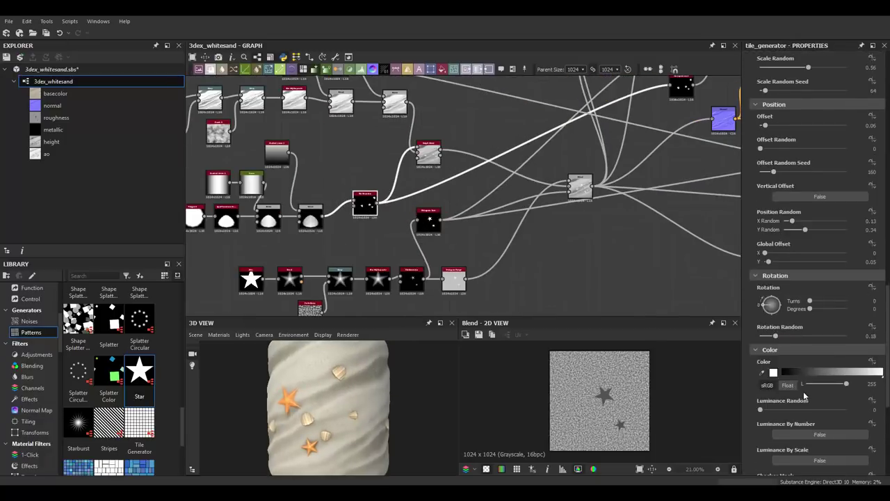
scroll(805, 395, down, 2)
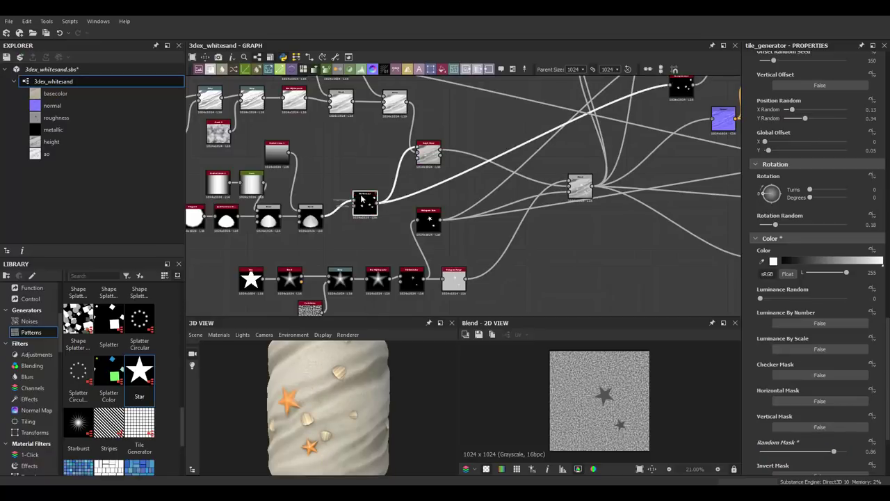
click(453, 281)
scroll(431, 222, up, 2)
scroll(422, 221, up, 2)
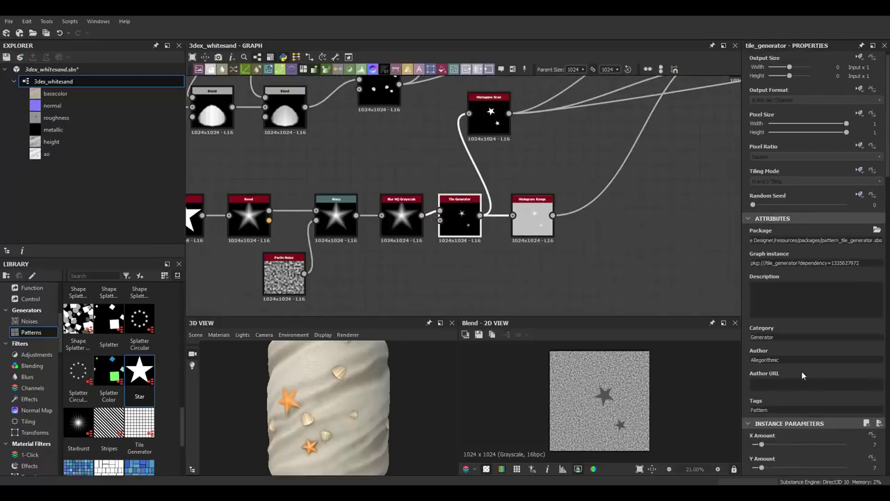
scroll(810, 382, down, 10)
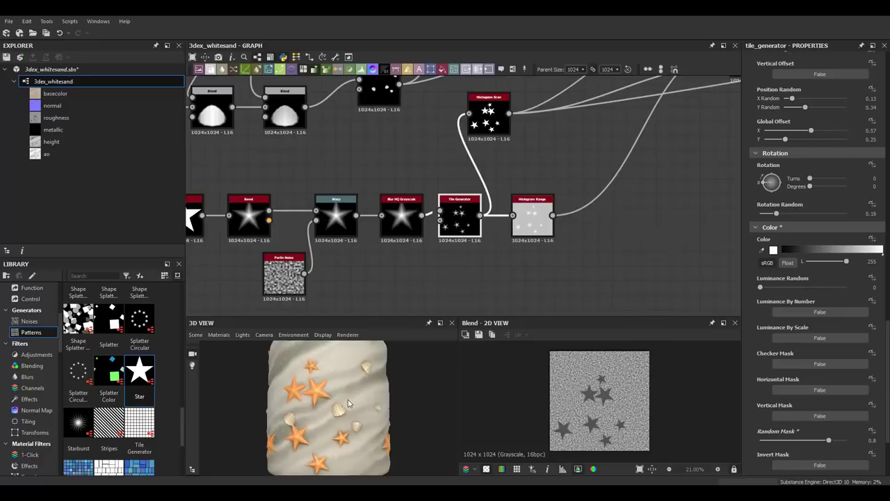
scroll(327, 400, down, 3)
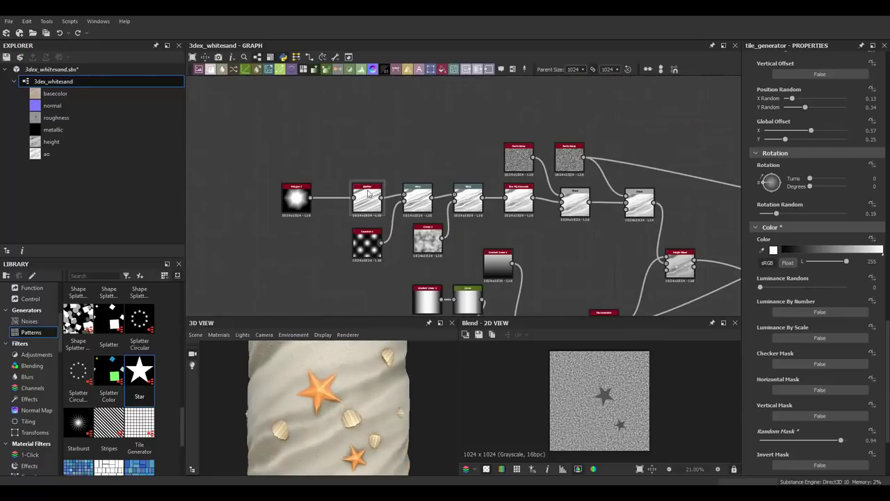
Step: Set Polygon 2 to tiling 3, 8 sides, curve 0.04 and gradient 0.65
click(295, 198)
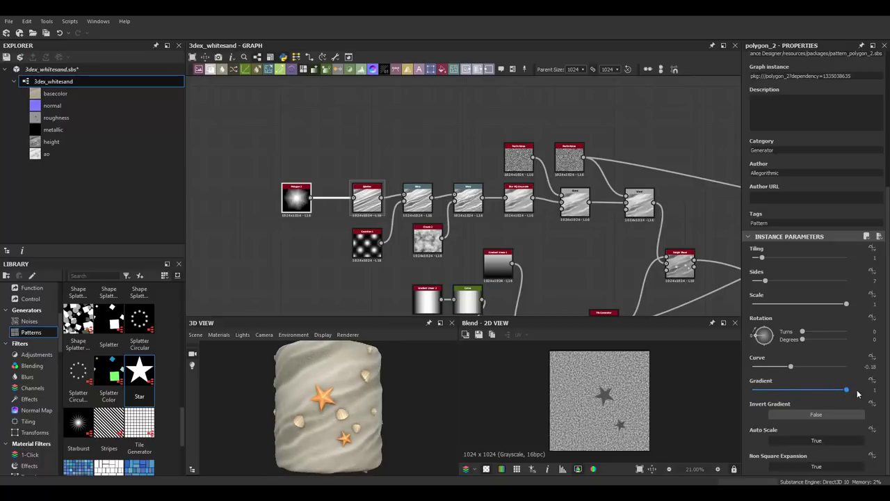
drag(828, 391, 814, 389)
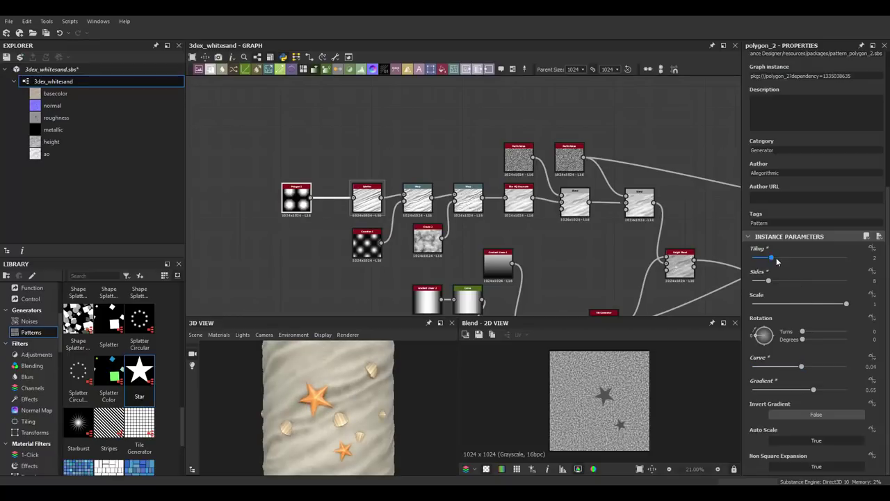
drag(353, 426, 362, 405)
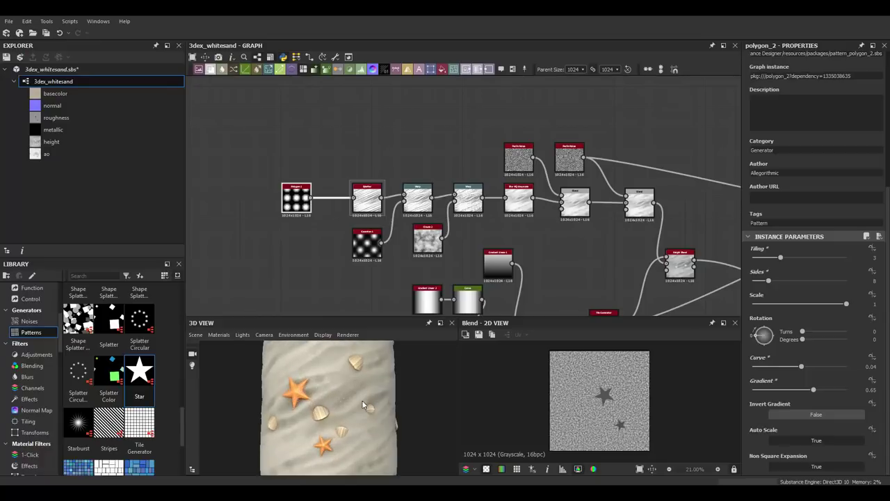